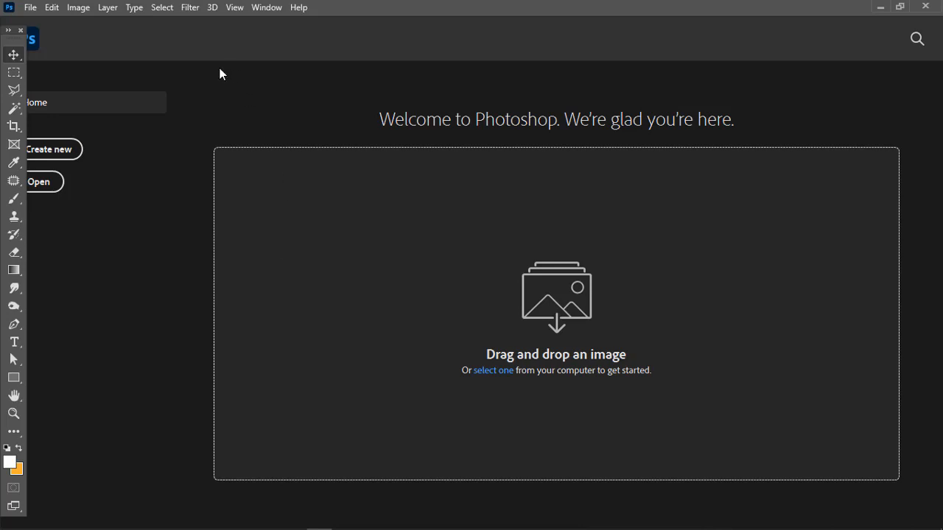
Create a new 1080 x 1080 px document at 300 ppi with a white background.
click(71, 157)
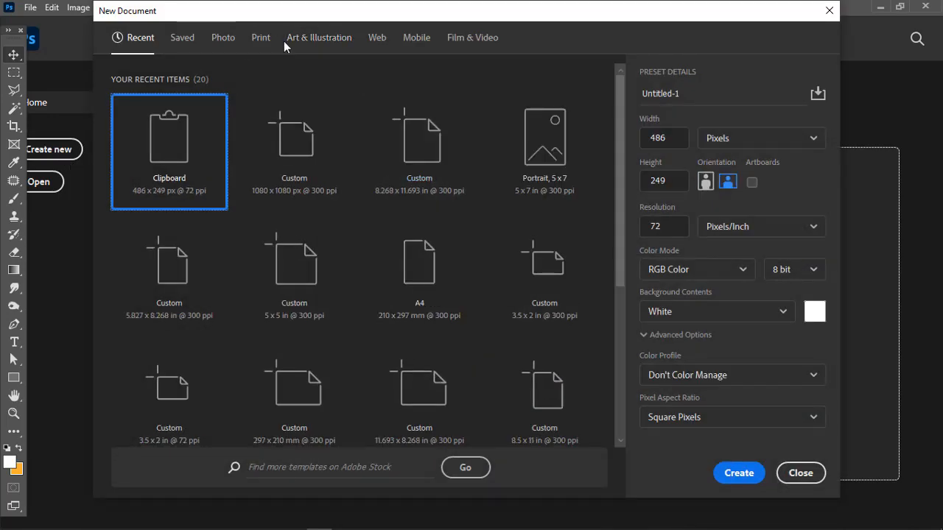
click(294, 177)
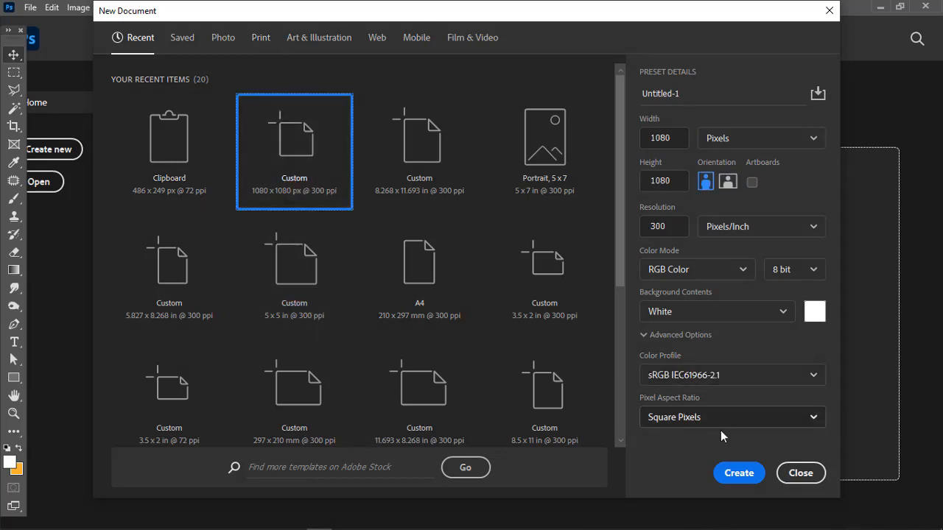
click(738, 472)
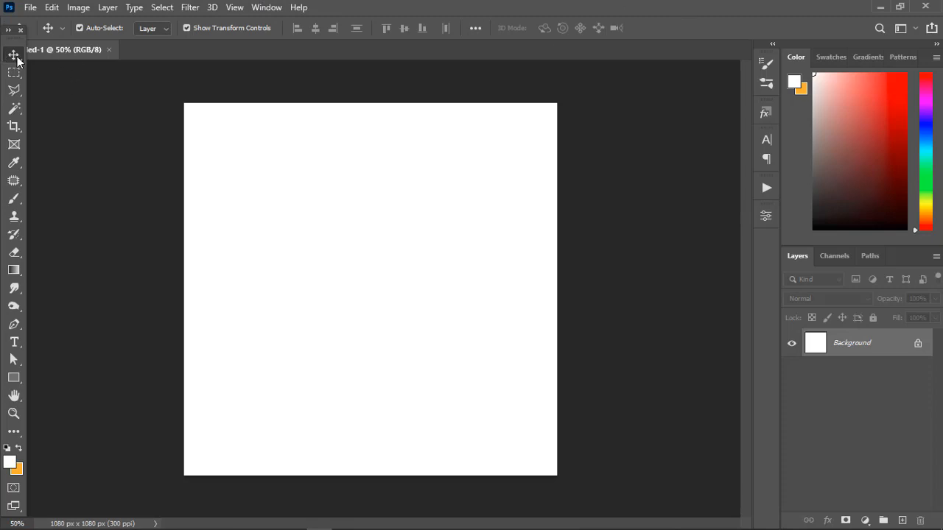
click(16, 162)
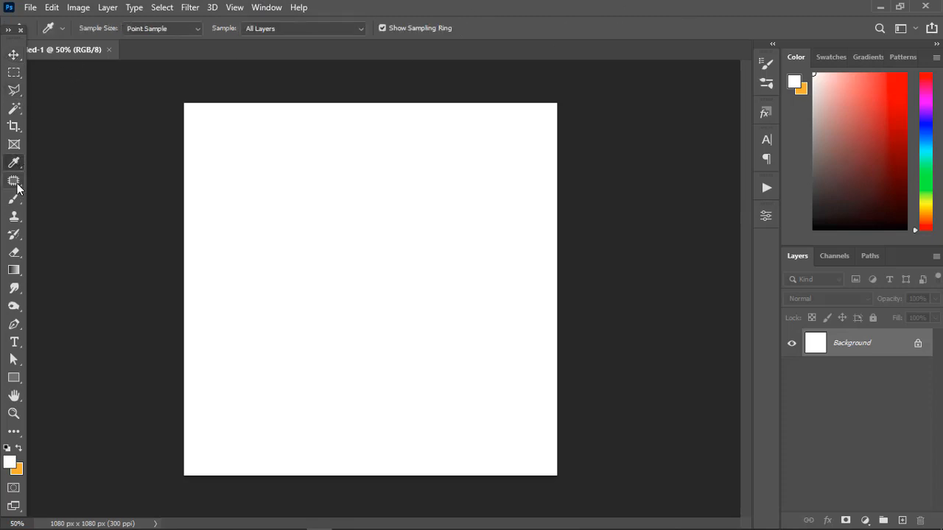
click(14, 181)
click(15, 199)
click(14, 217)
click(15, 234)
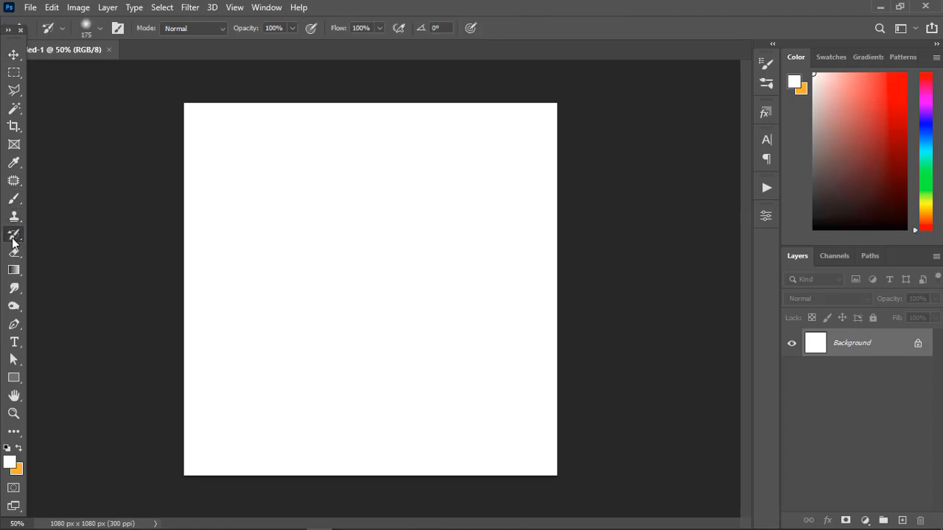
click(14, 254)
click(14, 271)
click(14, 306)
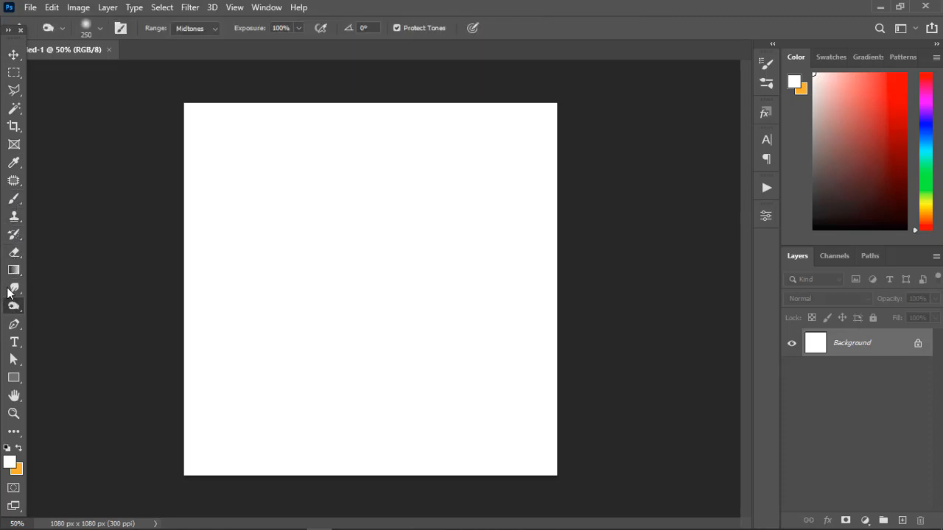
click(13, 254)
Set the foreground colour to a dark brown and activate the Move tool.
drag(871, 103, 866, 150)
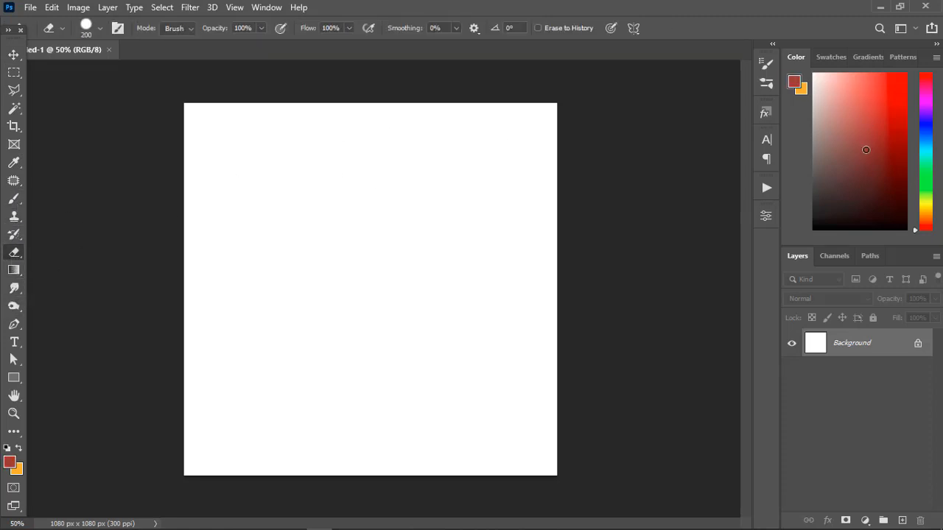
mouse_move(879, 102)
mouse_down()
mouse_move(891, 125)
mouse_move(829, 86)
mouse_up()
drag(843, 131, 847, 185)
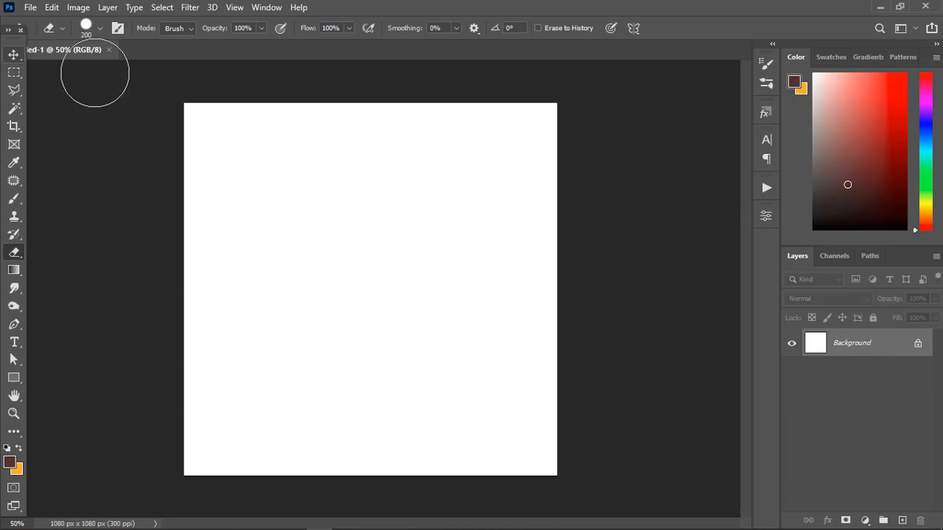
click(11, 56)
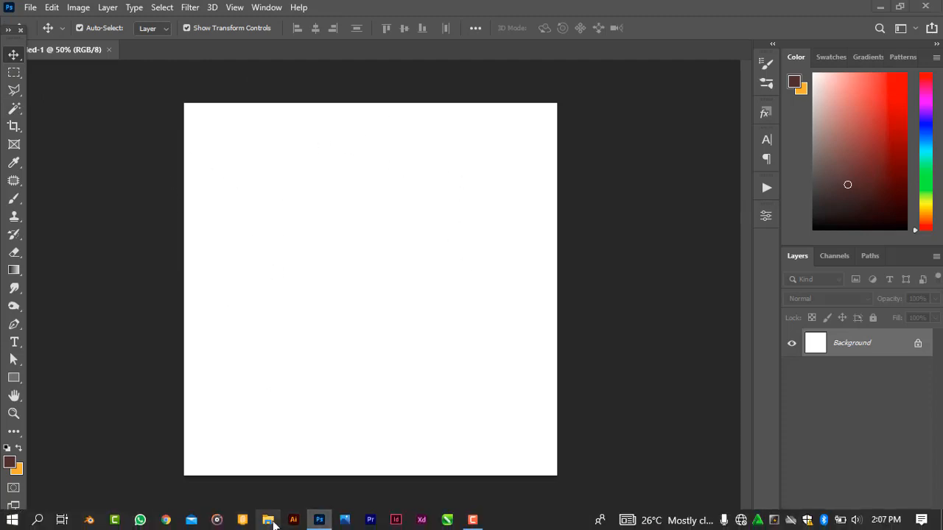
Switch to File Explorer and open the Stock images folder inside GRAPHIC RESOURCES on the Desktop.
click(268, 524)
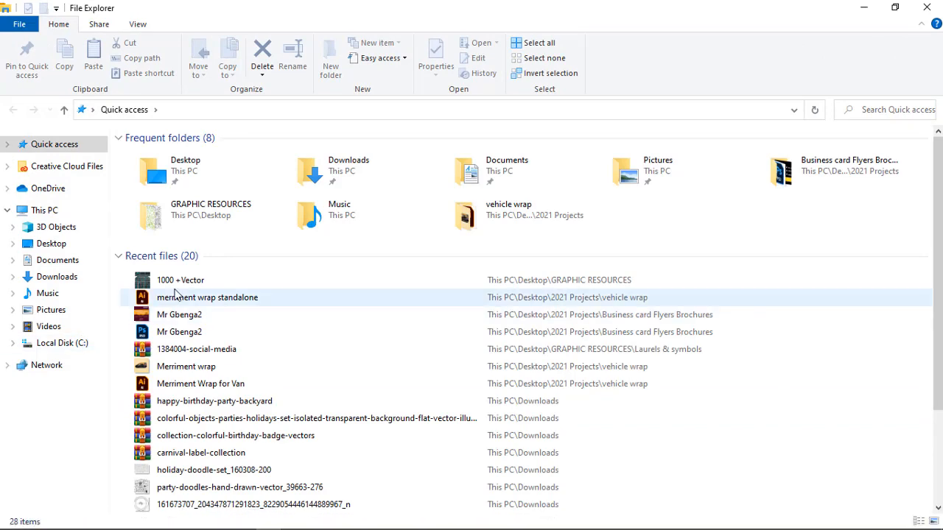
click(53, 244)
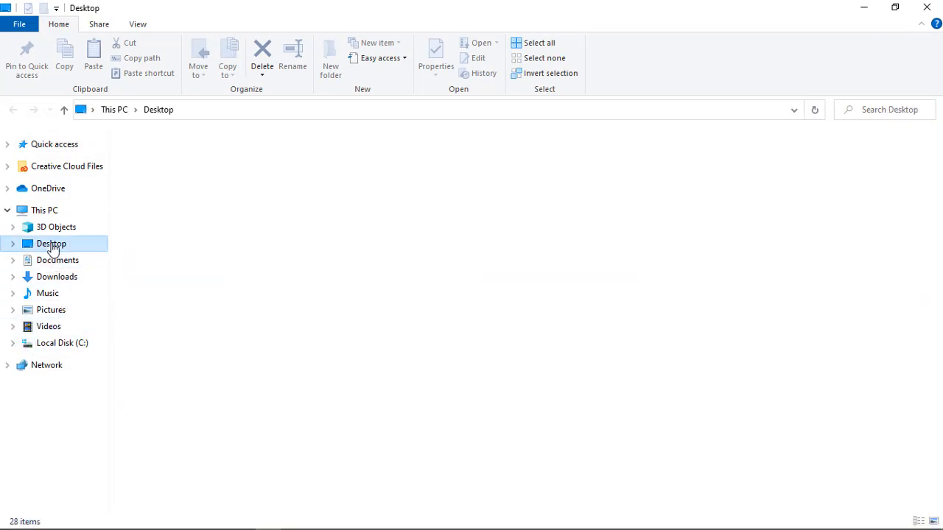
click(176, 274)
double_click(175, 274)
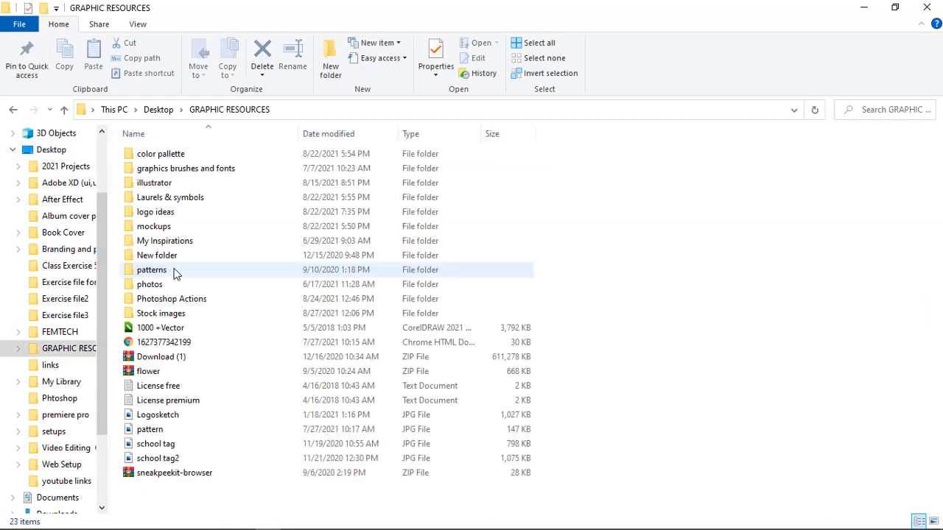
double_click(187, 317)
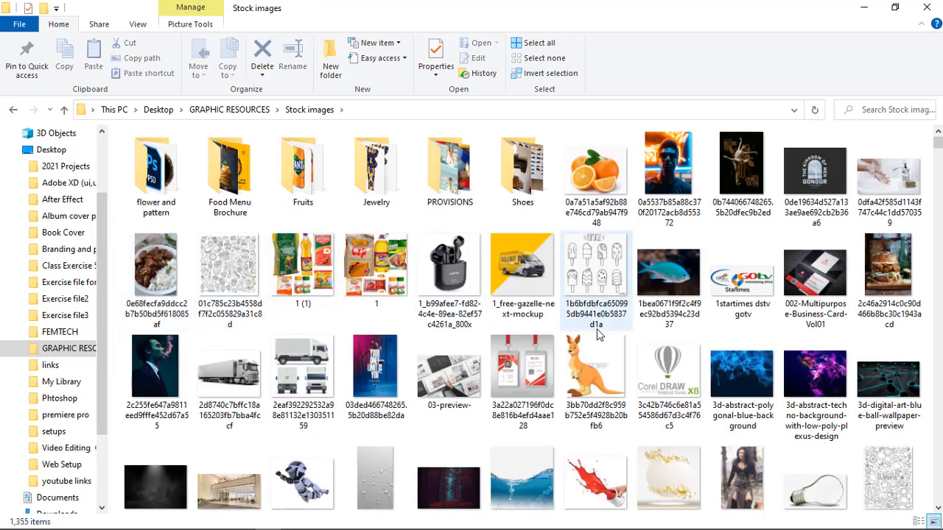
Place the 1_free-gazelle-next-mockup image into the Photoshop document so that it fills the canvas.
click(540, 252)
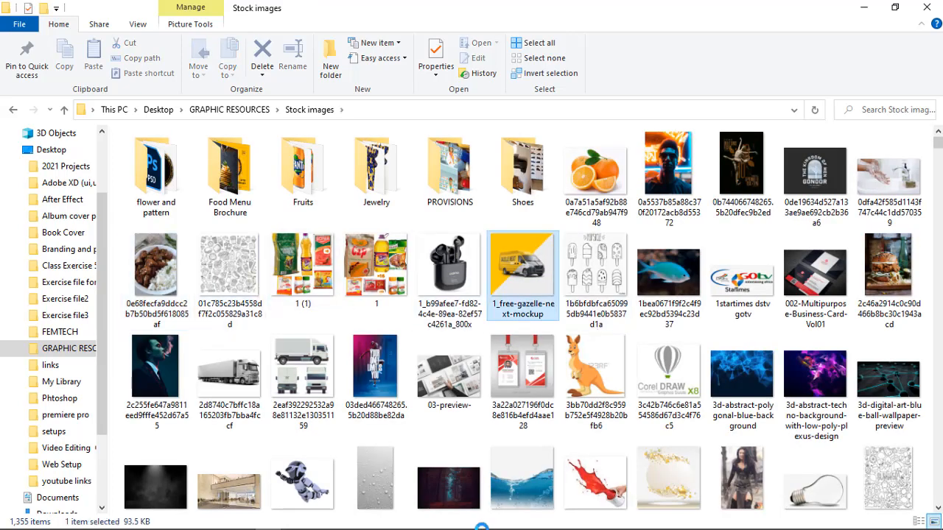
drag(480, 527, 352, 257)
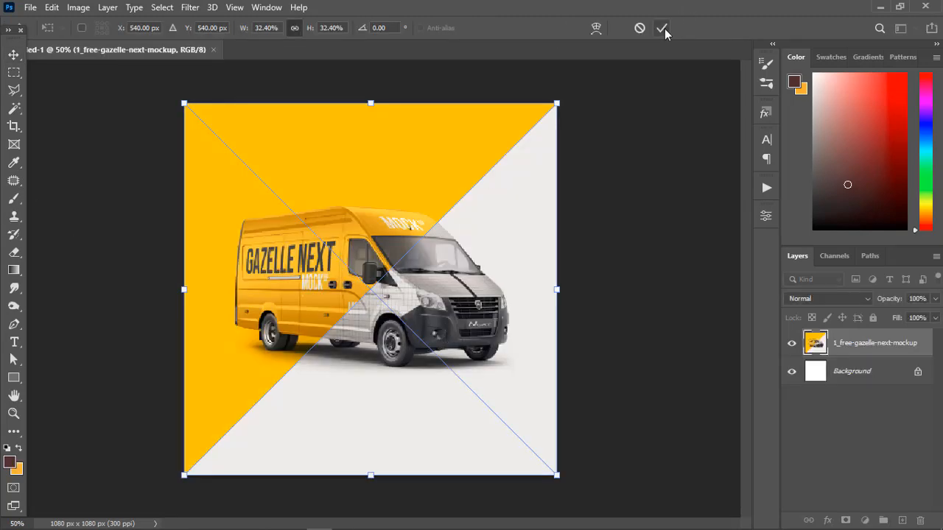
click(662, 28)
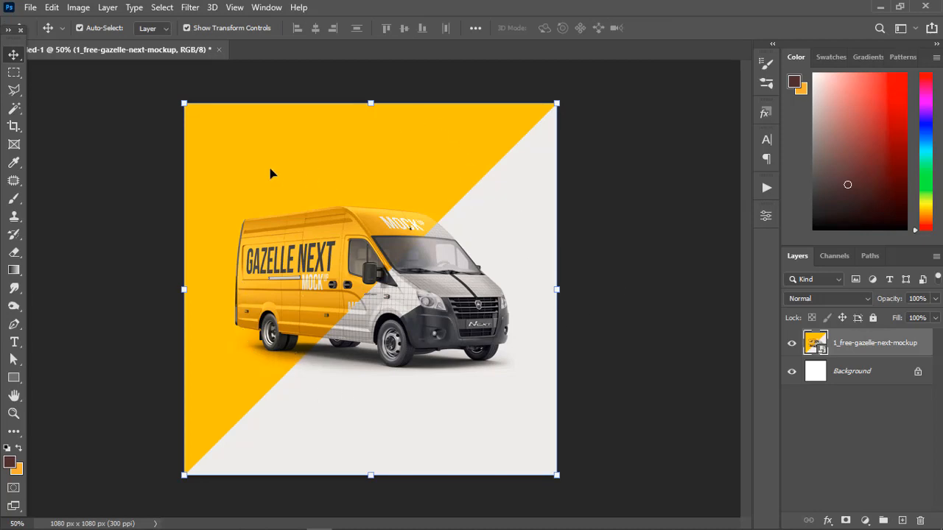
Draw a rectangular marquee selection around the whole van and clear it again.
click(14, 72)
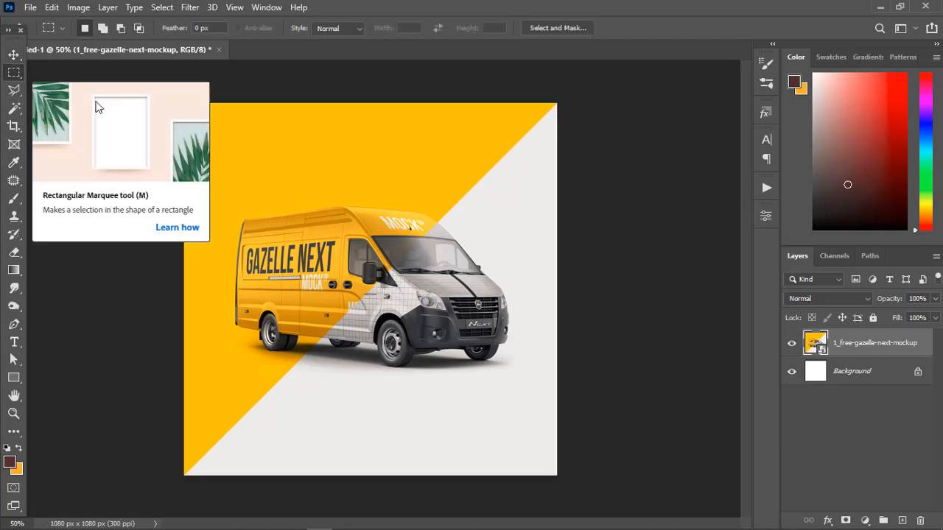
drag(223, 202, 514, 377)
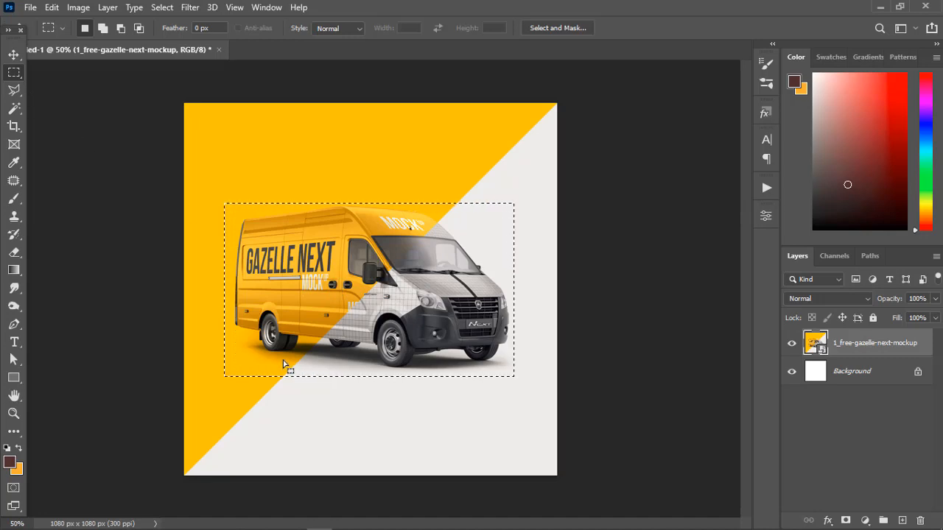
click(414, 404)
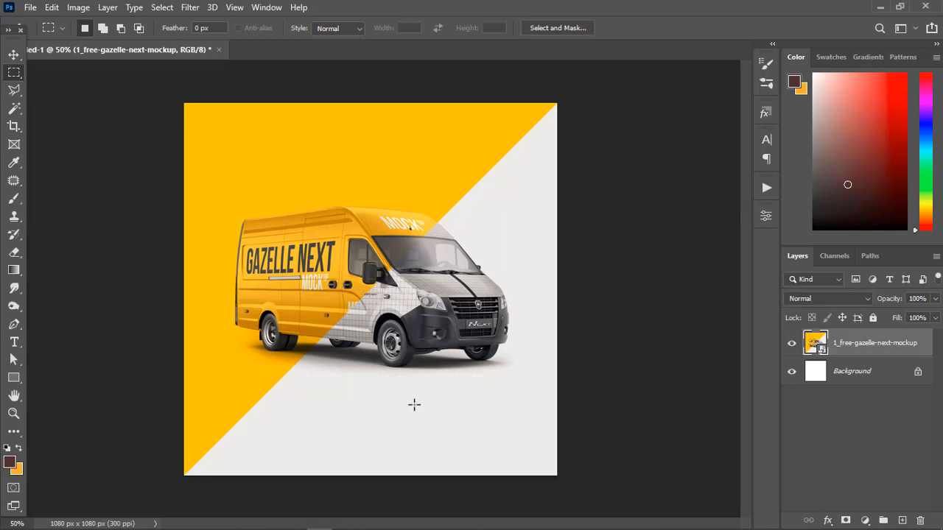
Activate the Polygonal Lasso tool and rasterize the 1_free-gazelle-next-mockup layer.
click(15, 91)
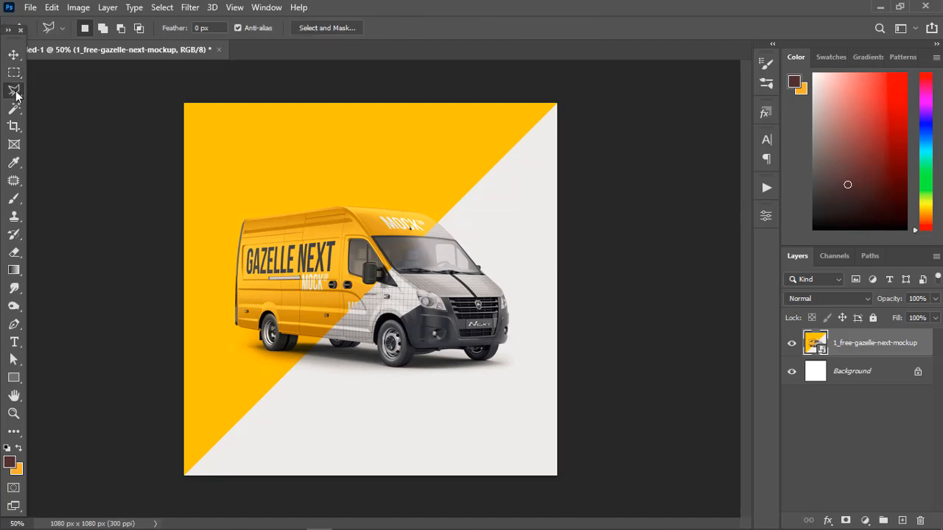
click(14, 91)
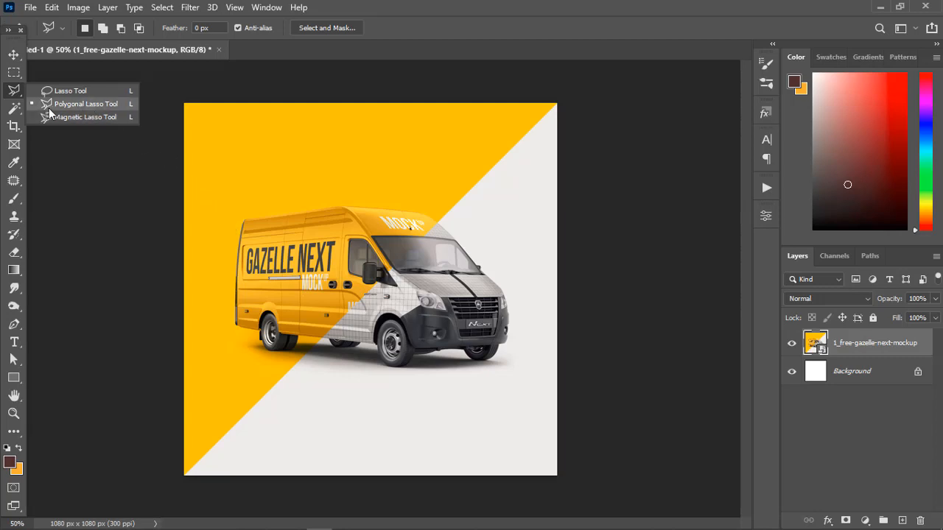
click(92, 109)
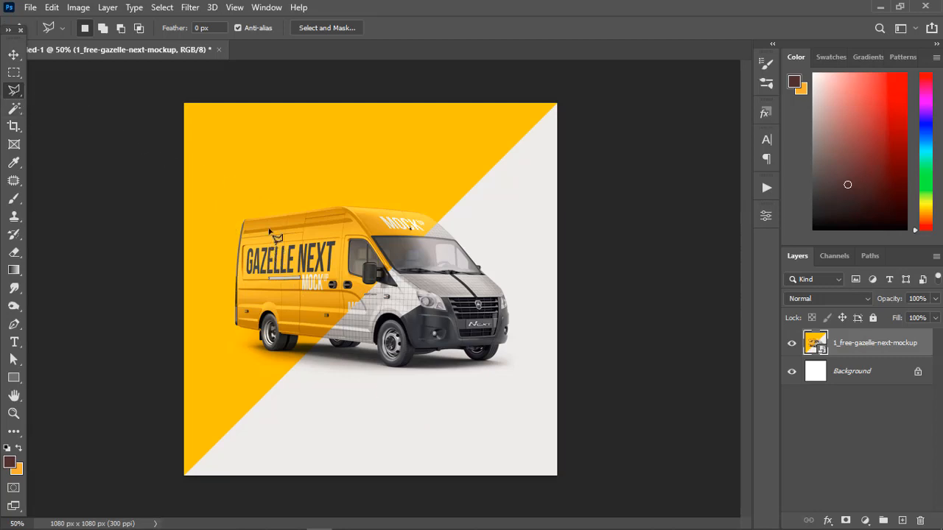
right_click(851, 349)
click(694, 277)
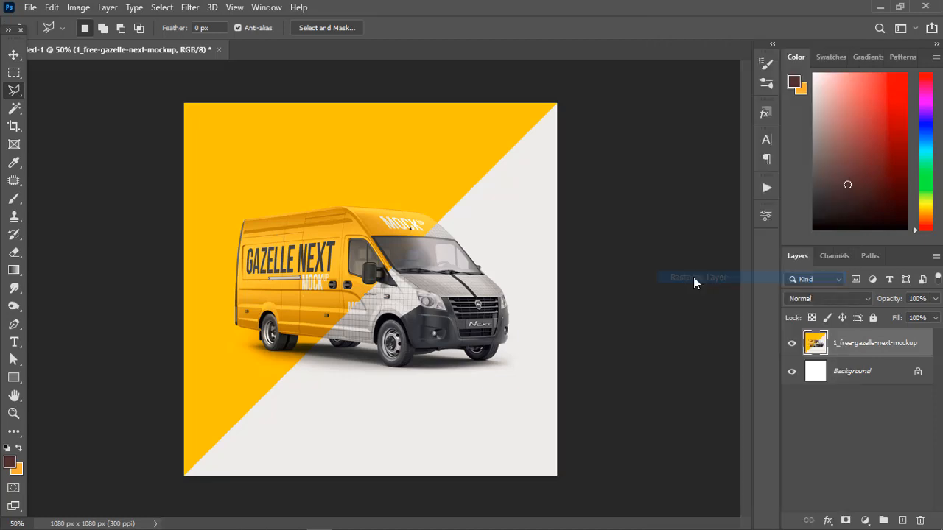
Trace a polygonal lasso outline from the van's rear roof corner along the roof, windshield and hood down to the front bumper.
key(ctrl+plus)
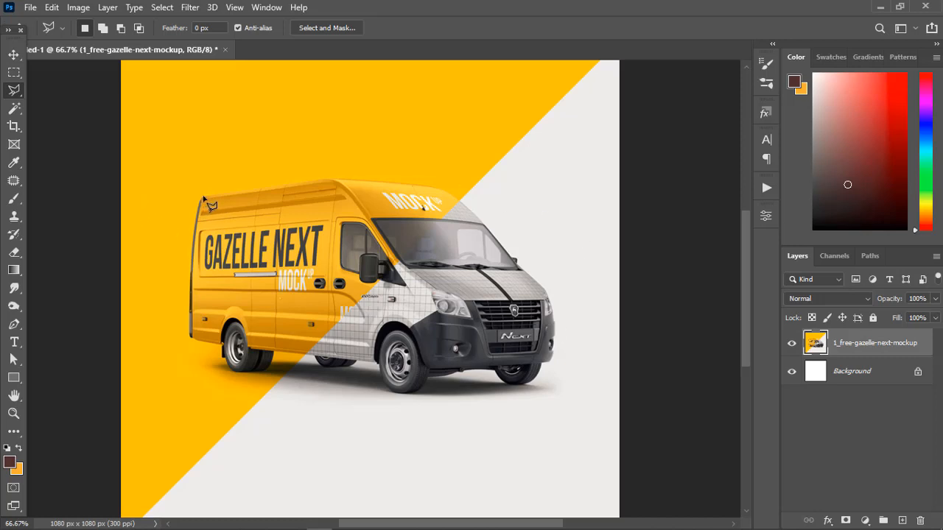
click(202, 197)
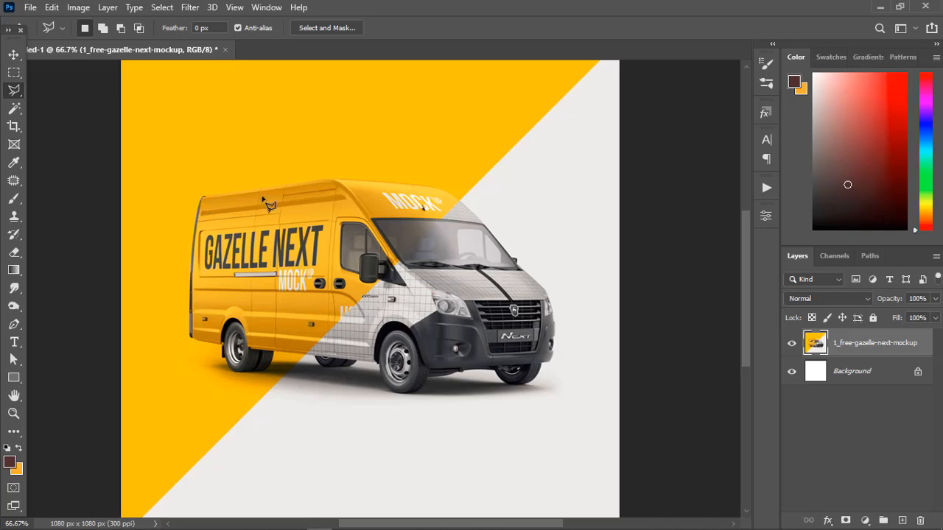
click(432, 187)
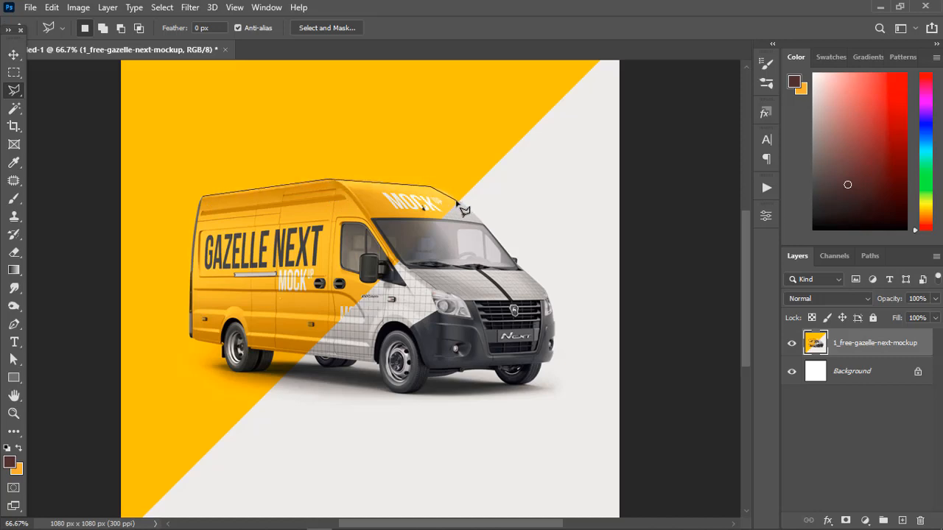
click(457, 200)
click(516, 260)
scroll(562, 324, up, 2)
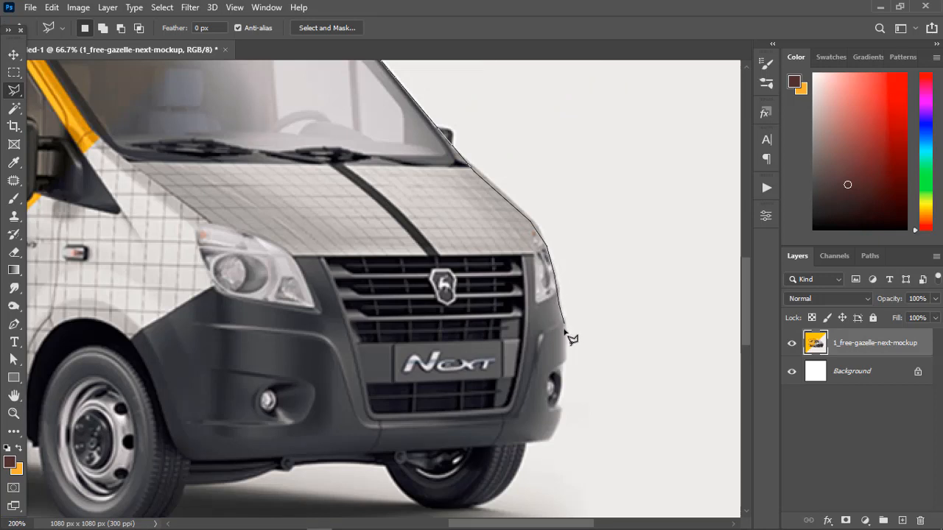
click(555, 436)
Continue the lasso outline from the front bumper around the outside of the canvas, over the background, to the van's lower rear corner.
scroll(534, 451, down, 2)
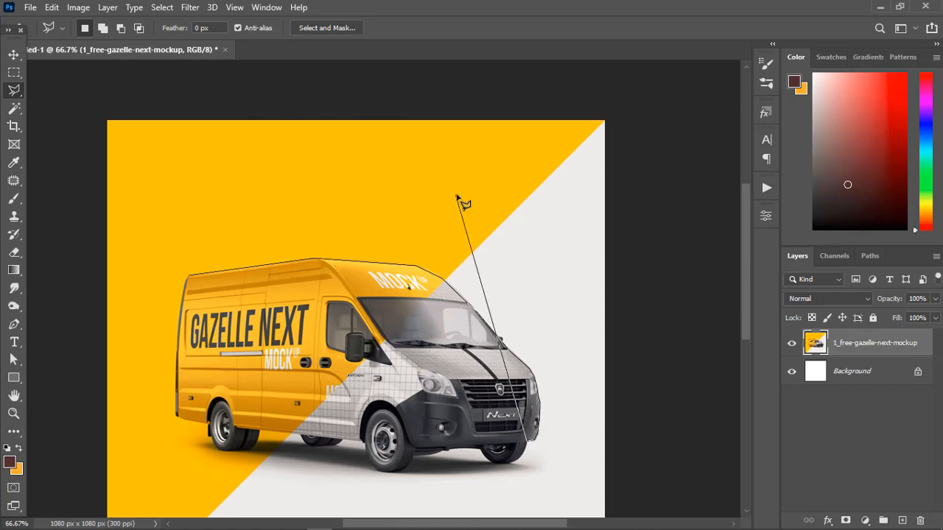
click(644, 435)
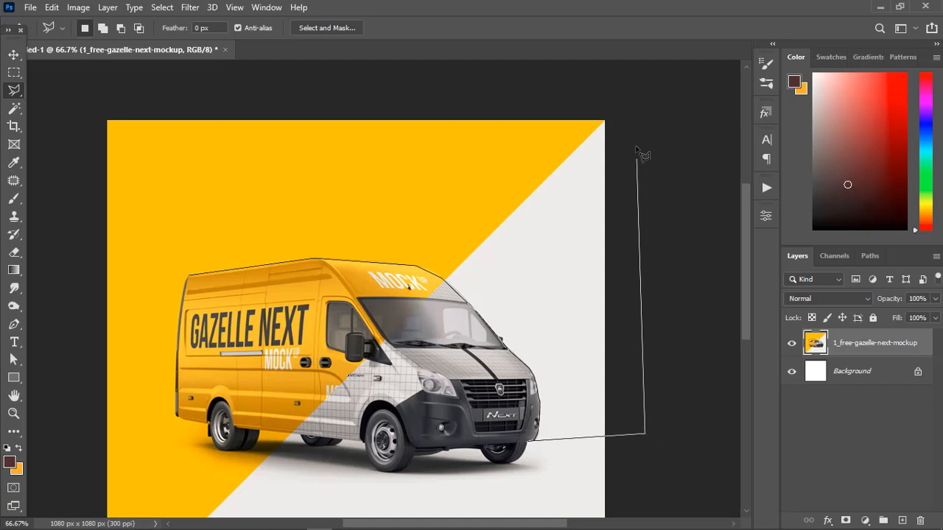
click(636, 109)
click(82, 112)
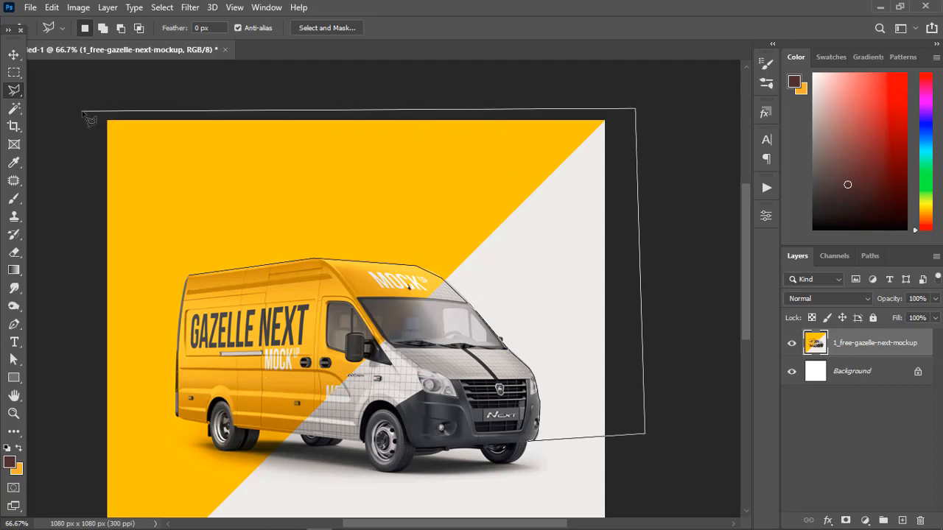
click(77, 359)
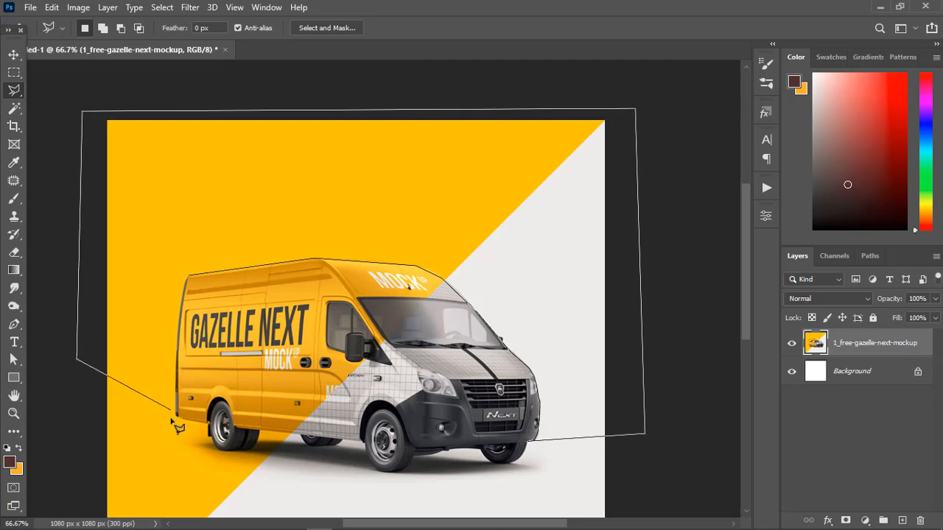
click(85, 446)
click(177, 435)
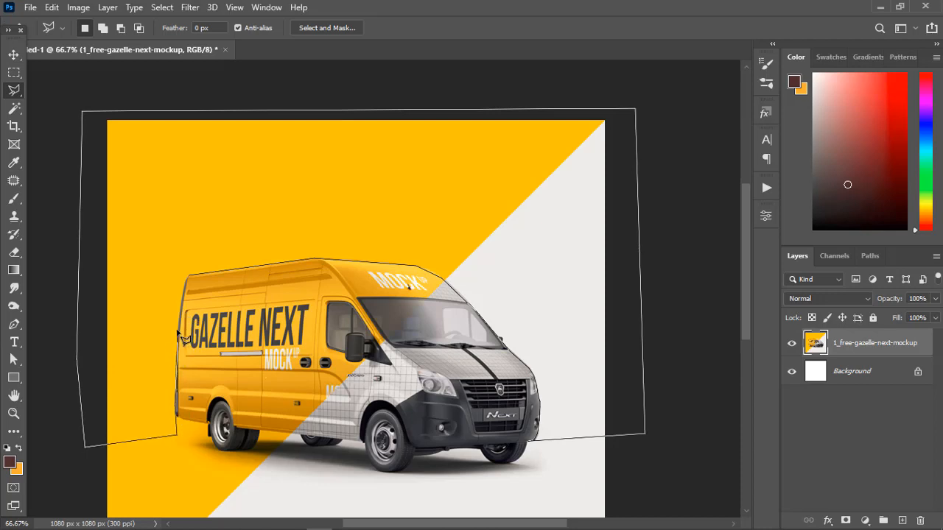
Trace the van's rear edge up to the roof corner and close the polygonal lasso selection at its starting point.
scroll(185, 334, up, 2)
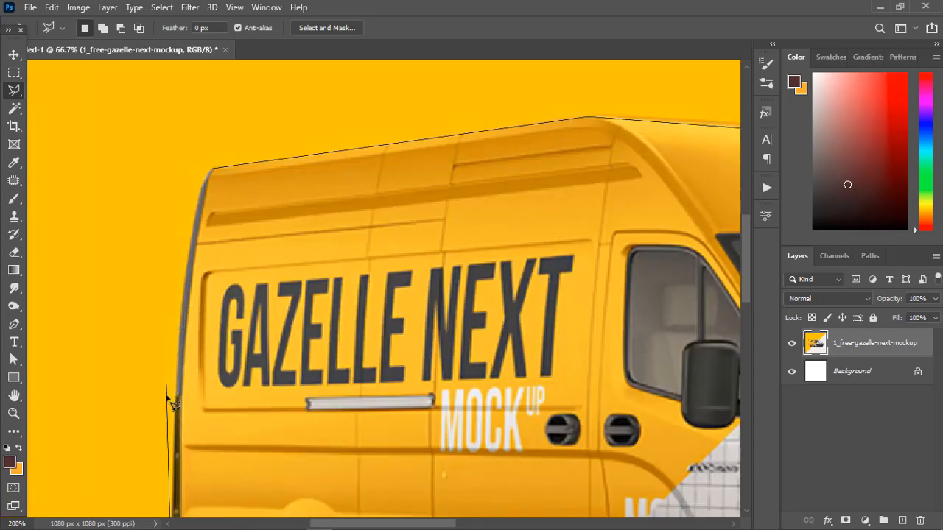
click(180, 336)
click(193, 236)
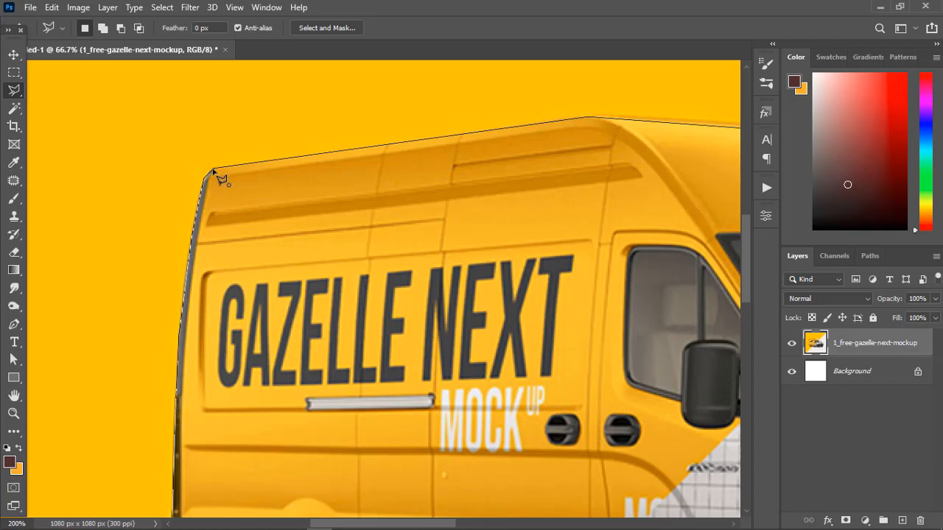
click(212, 169)
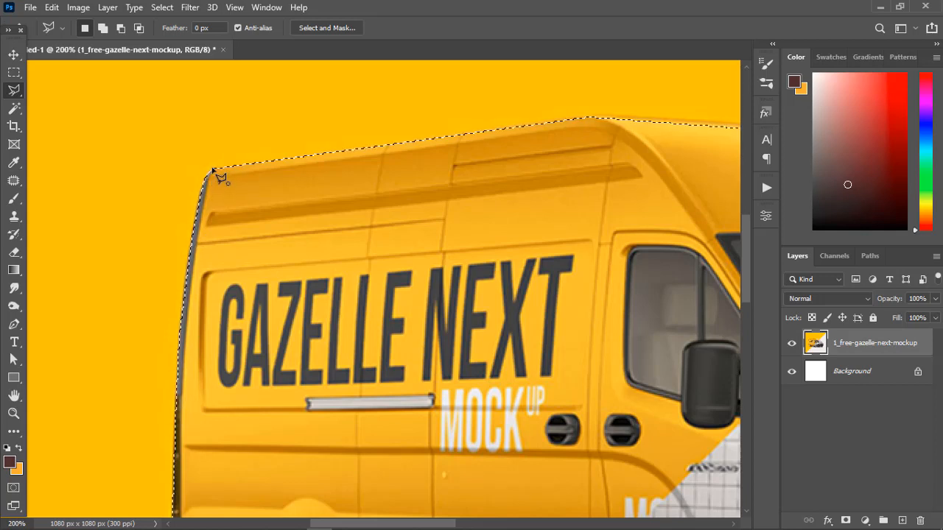
Delete the selected background around the upper part of the van, hide the Background layer and clear the selection.
key(ctrl+minus)
key(ctrl+minus)
key(ctrl+minus)
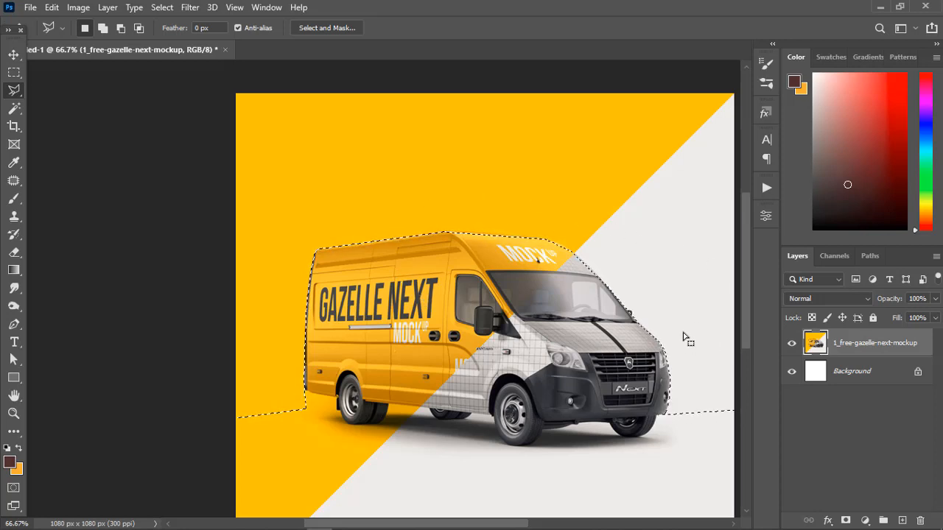
key(Delete)
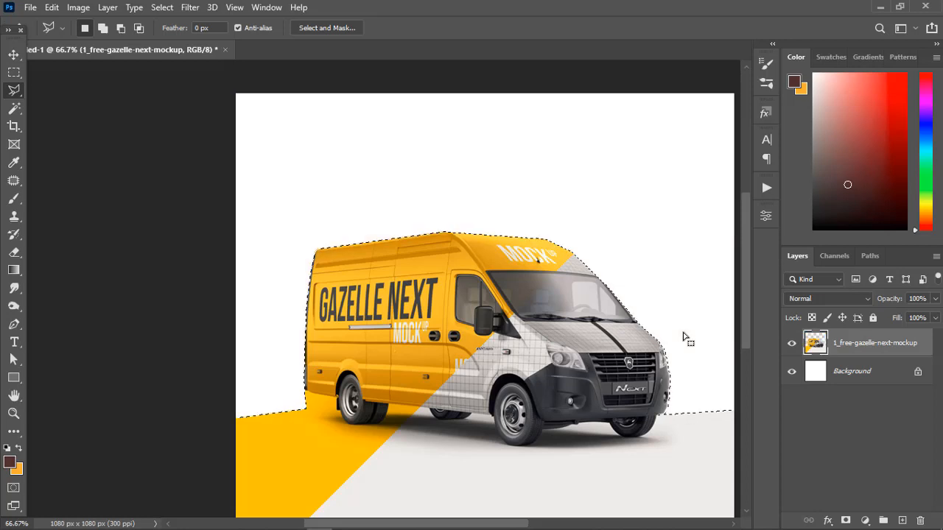
click(791, 370)
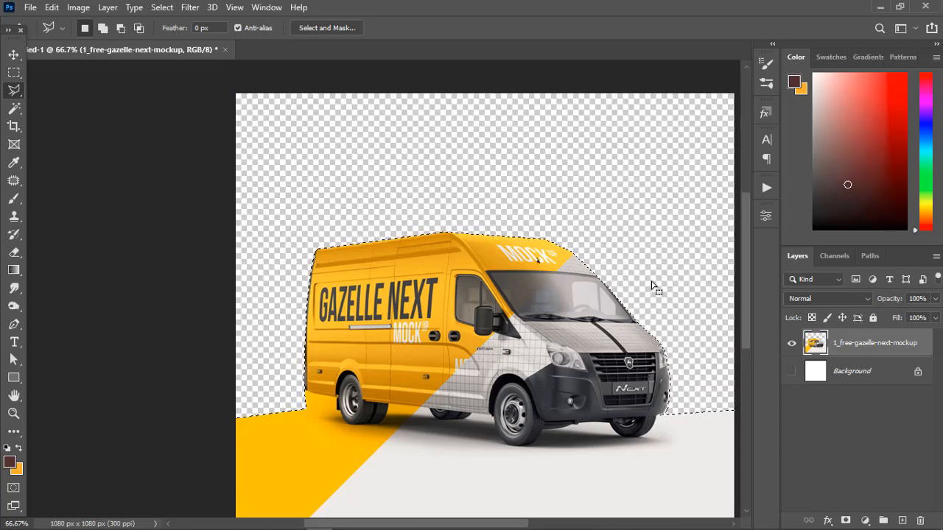
key(ctrl+d)
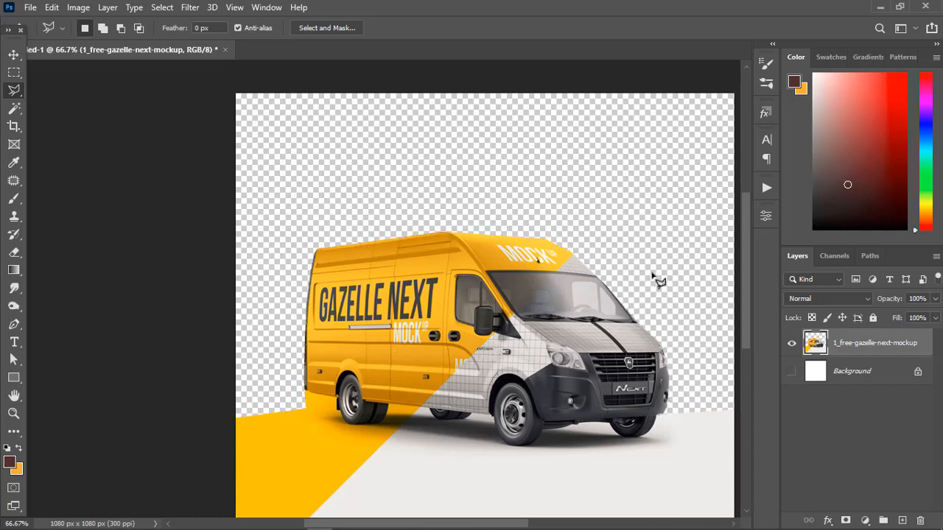
Select the remaining yellow and white floor beneath the van with the Quick Selection tool.
right_click(23, 89)
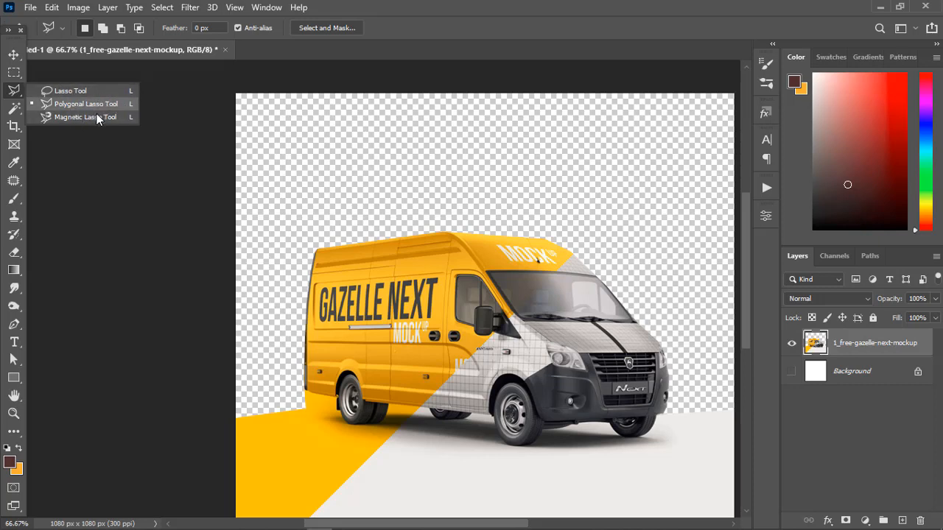
click(10, 112)
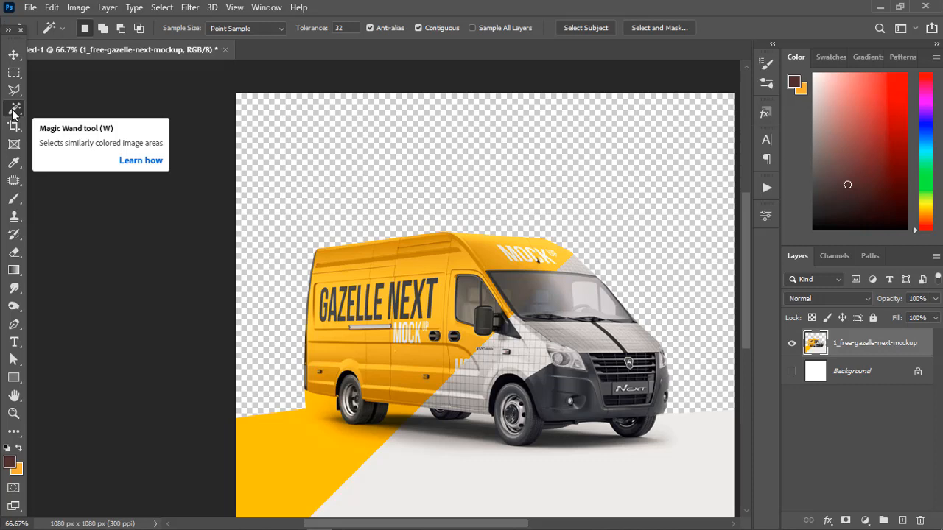
right_click(12, 114)
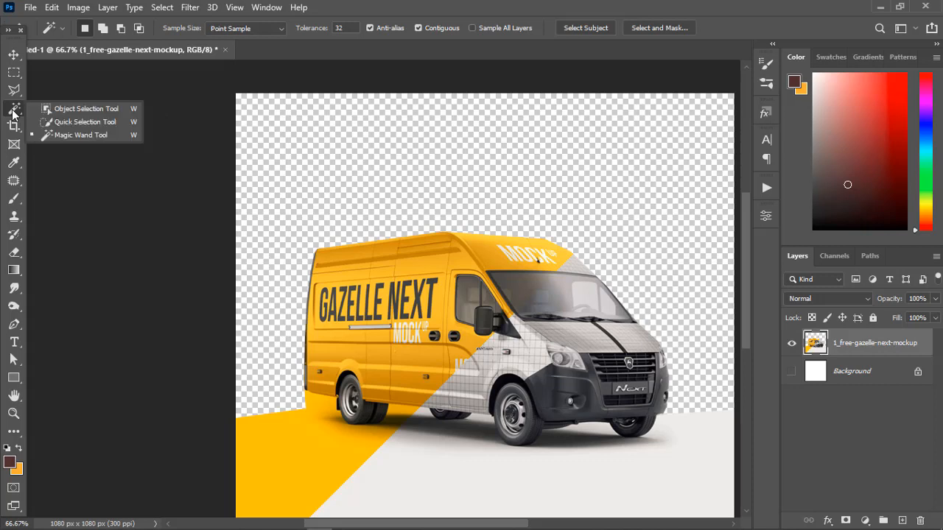
click(70, 123)
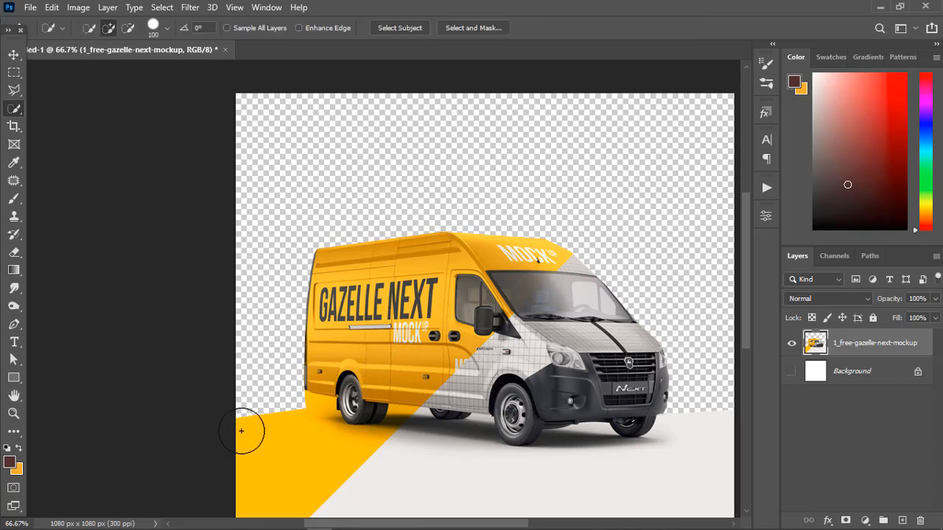
mouse_move(243, 433)
mouse_down()
mouse_move(374, 467)
mouse_move(488, 481)
mouse_up()
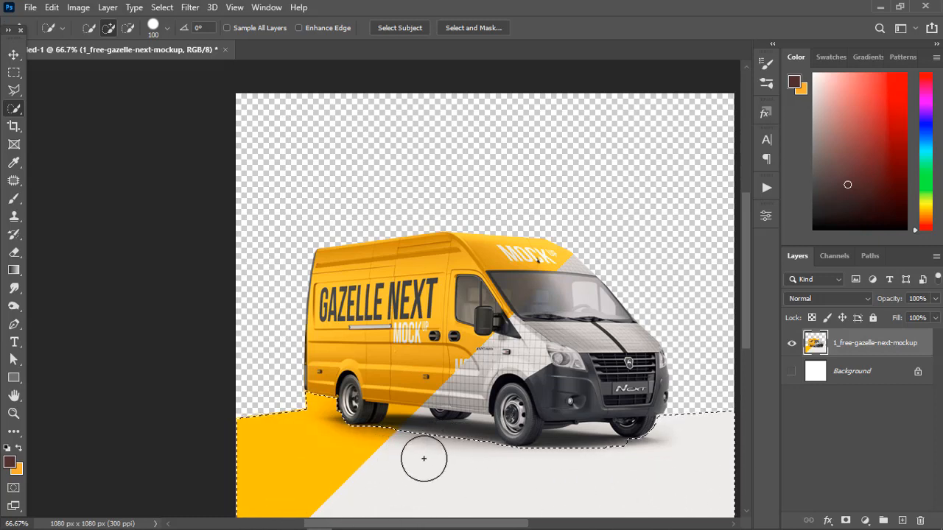
Reduce the Quick Selection brush size to 25 and refine the floor selection's edge around the van's wheels.
key(bracketleft)
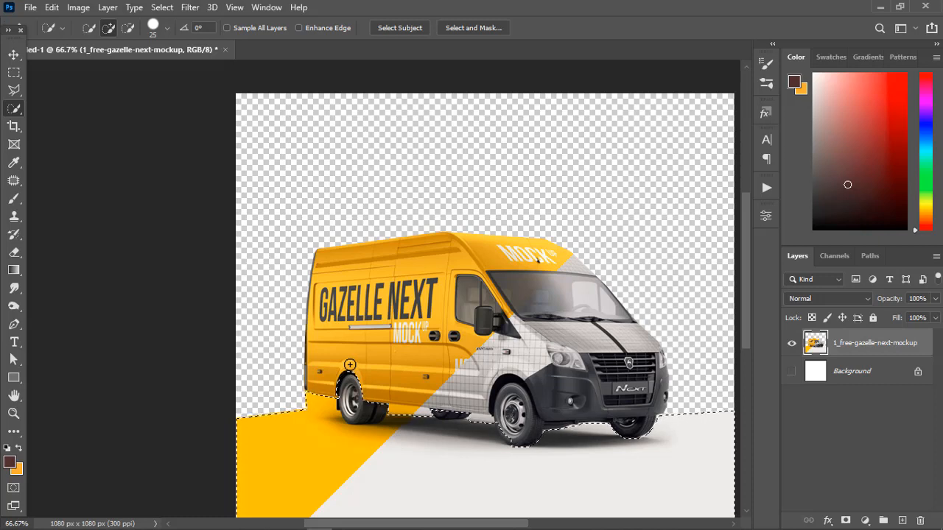
key(alt)
key(ctrl+plus)
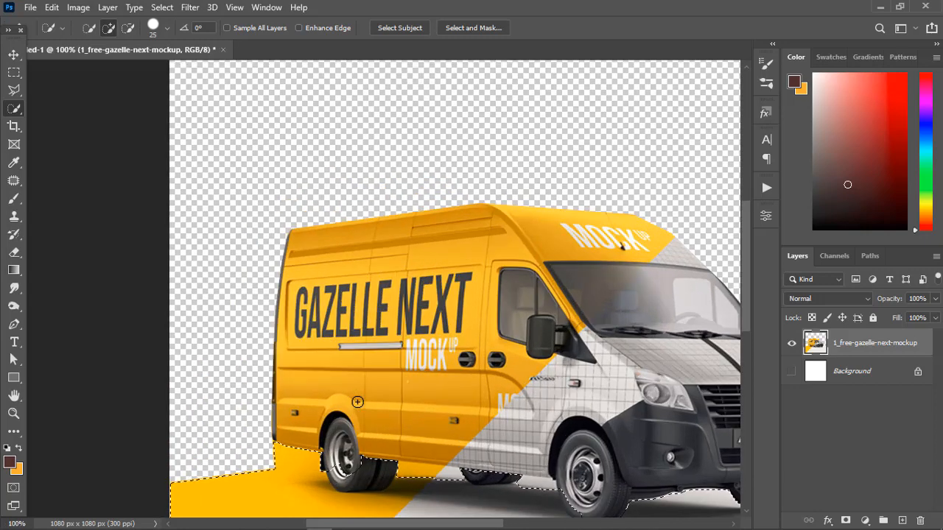
scroll(357, 403, down, 3)
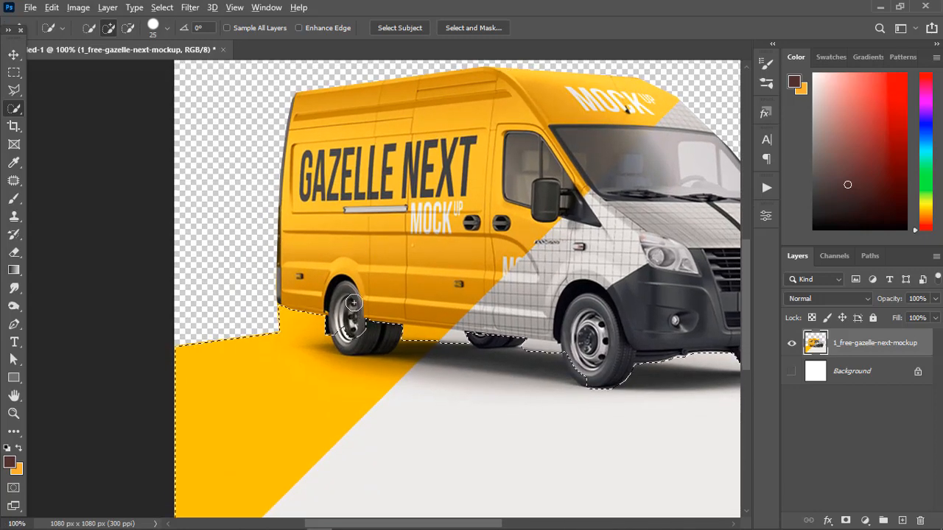
key(alt)
mouse_move(352, 329)
mouse_down()
mouse_move(355, 338)
mouse_move(373, 318)
mouse_up()
key(alt)
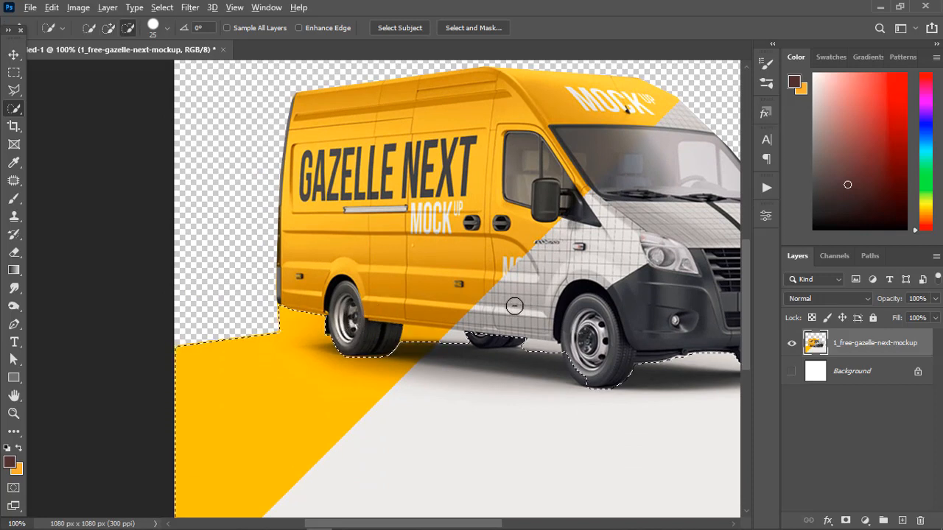
mouse_move(497, 327)
mouse_down()
mouse_move(485, 357)
mouse_move(448, 350)
mouse_move(624, 365)
mouse_move(654, 343)
mouse_move(425, 351)
mouse_move(501, 364)
mouse_move(412, 366)
mouse_move(470, 362)
mouse_move(486, 349)
mouse_up()
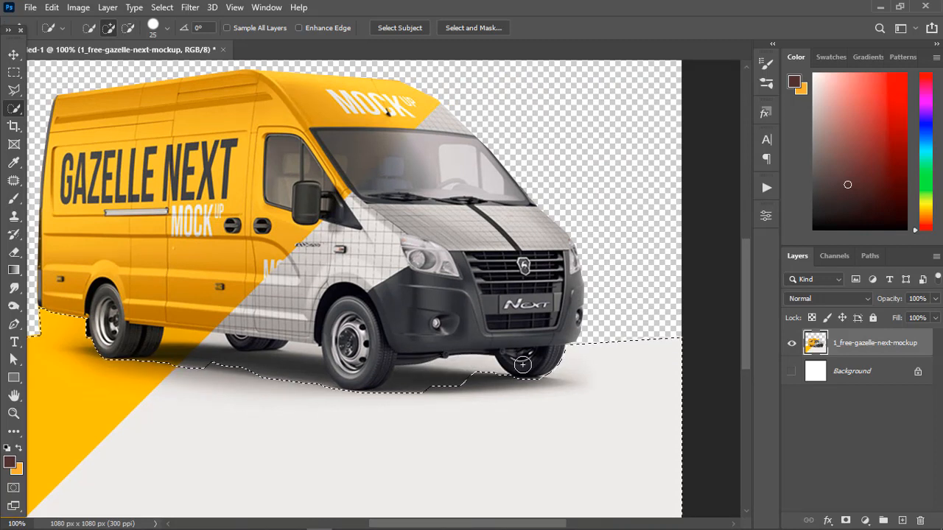
mouse_move(528, 374)
mouse_down()
mouse_move(528, 330)
mouse_move(529, 348)
mouse_up()
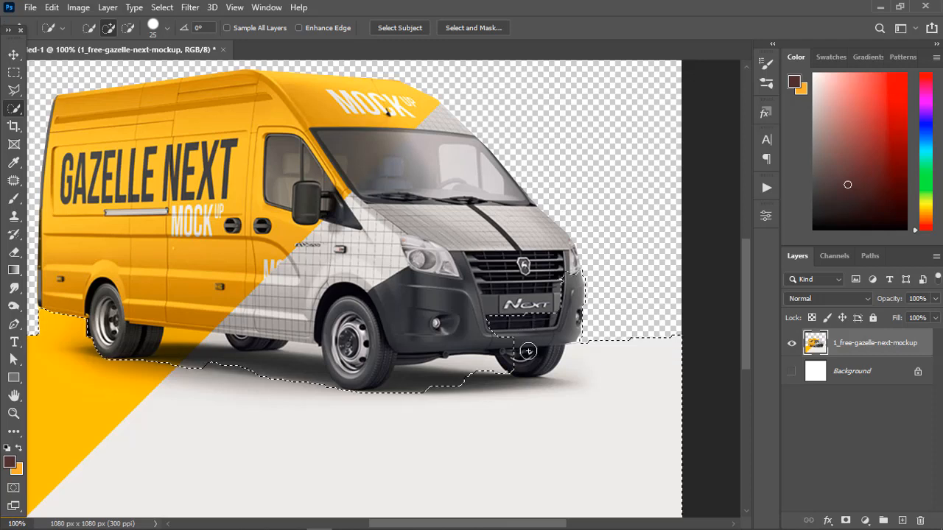
Replace the current selection with a Magic Wand selection of the white floor area and delete that area.
right_click(18, 112)
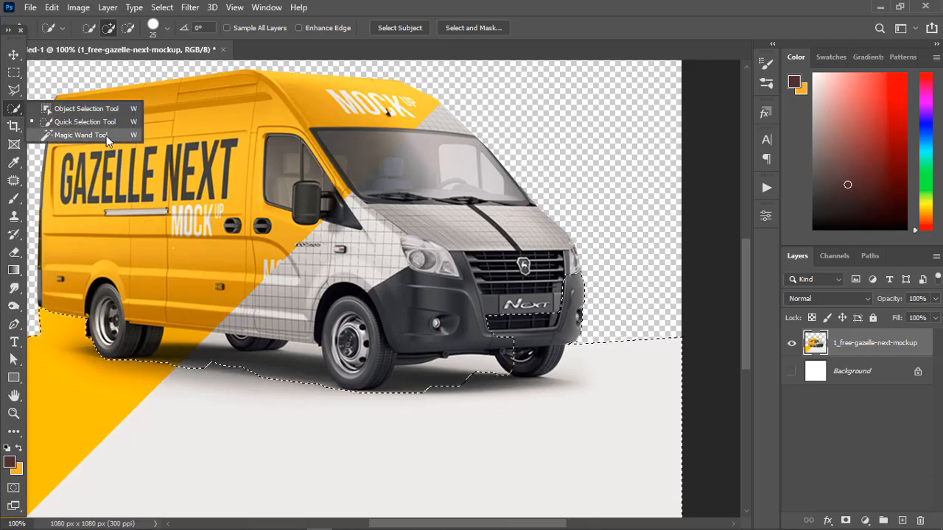
click(84, 135)
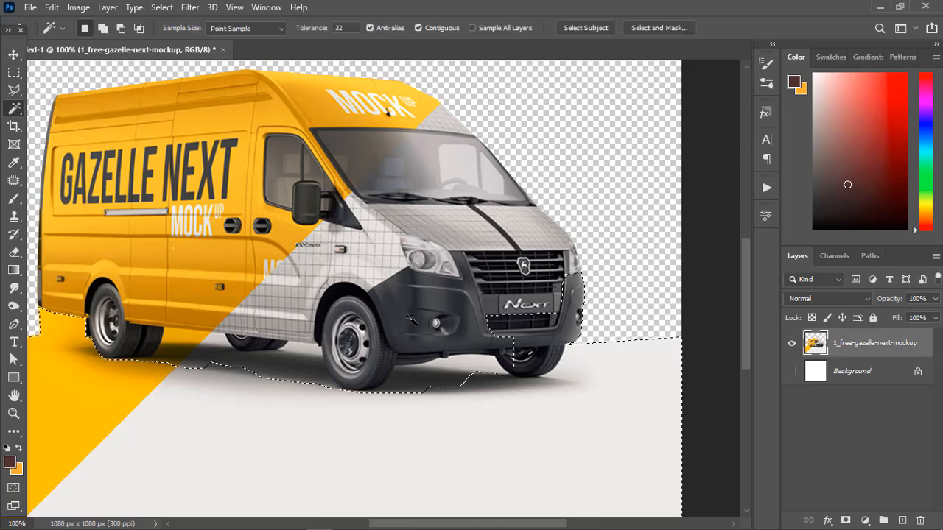
key(ctrl+d)
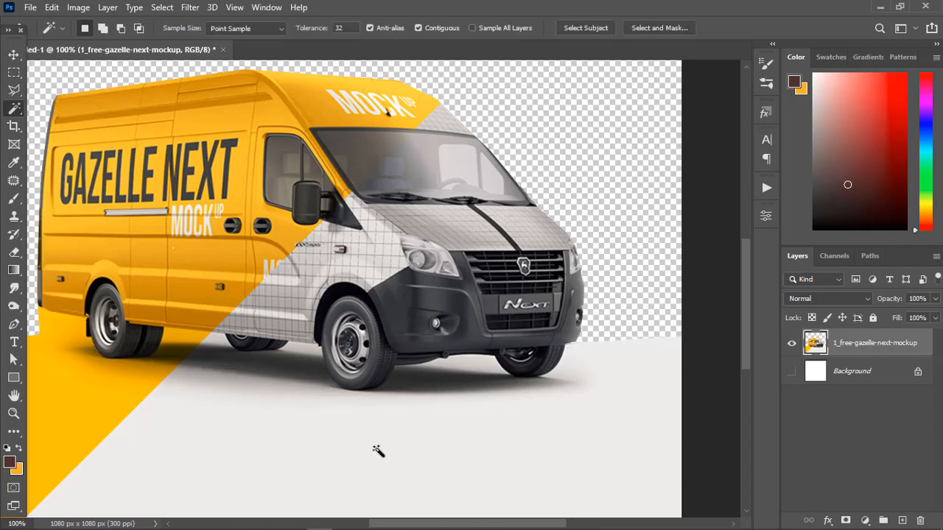
key(ctrl+minus)
key(ctrl+minus)
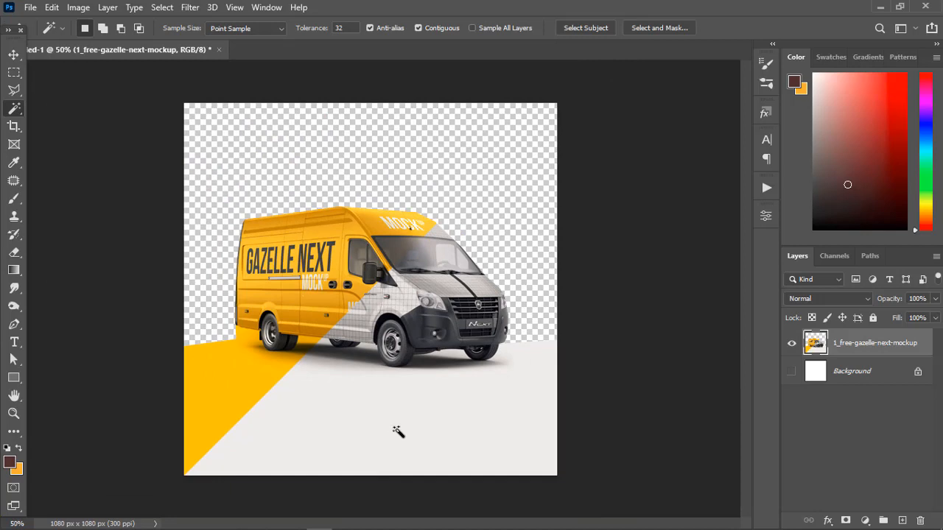
click(397, 436)
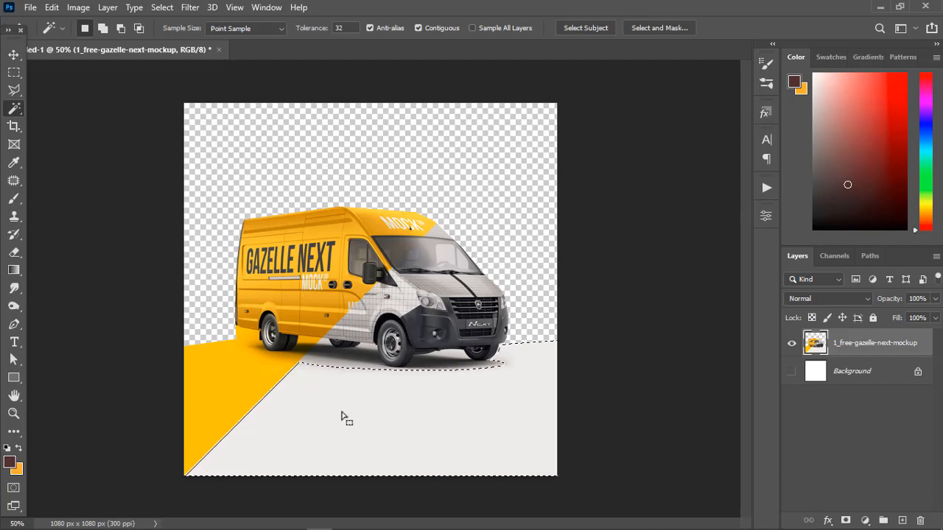
key(Delete)
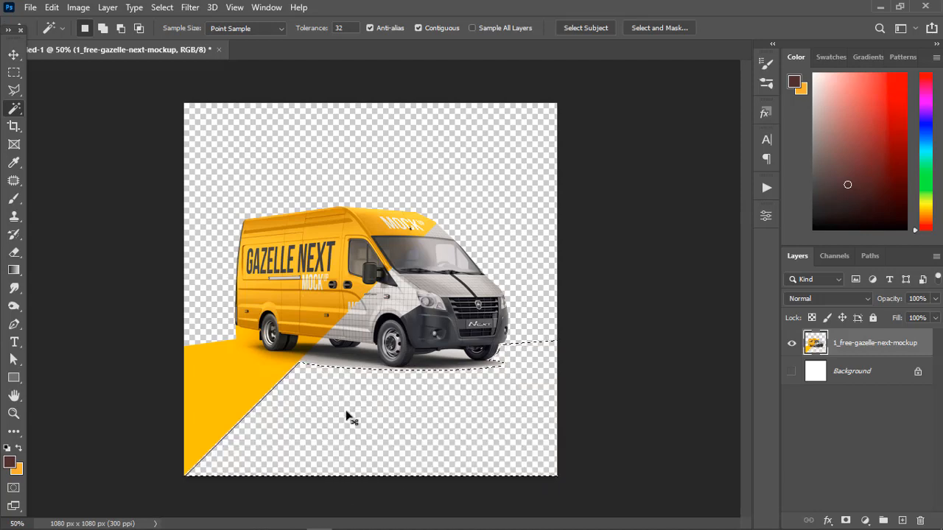
Undo the deletion of the white floor area and clear the selection with the Move tool active.
key(ctrl+z)
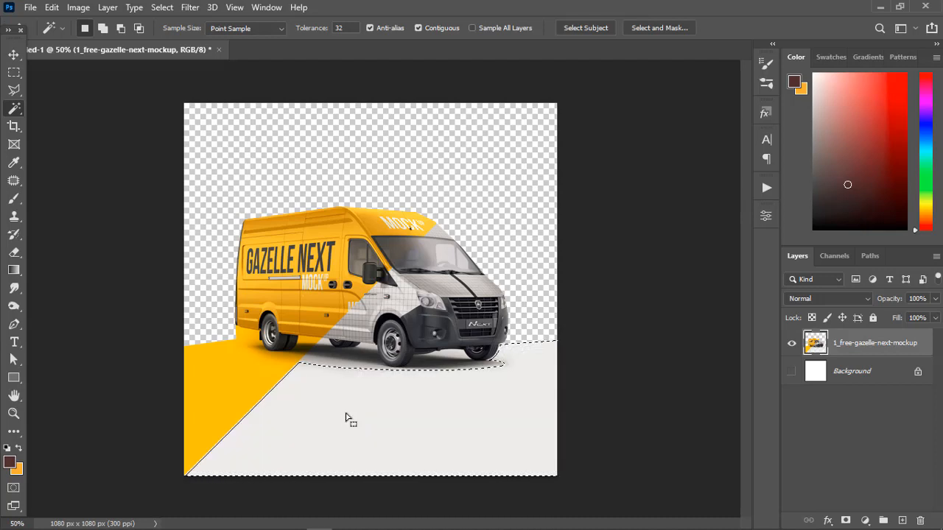
click(15, 57)
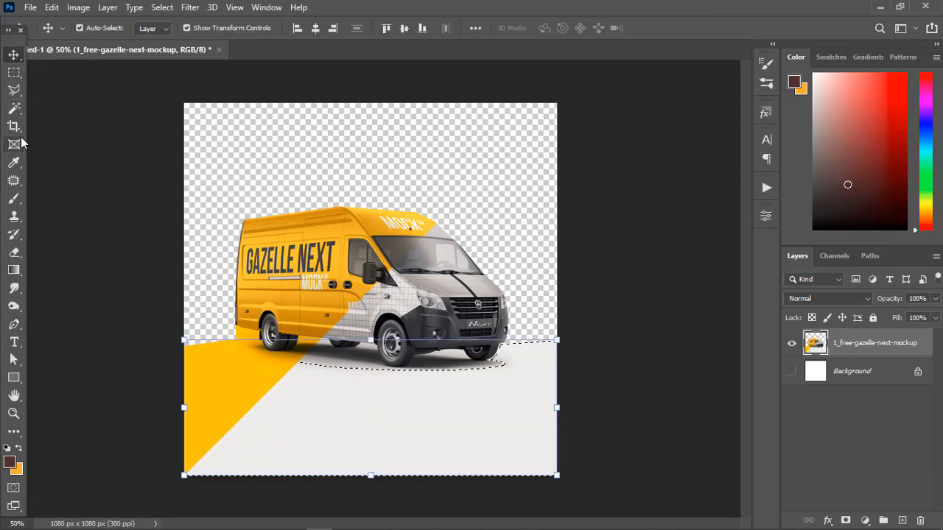
key(ctrl+d)
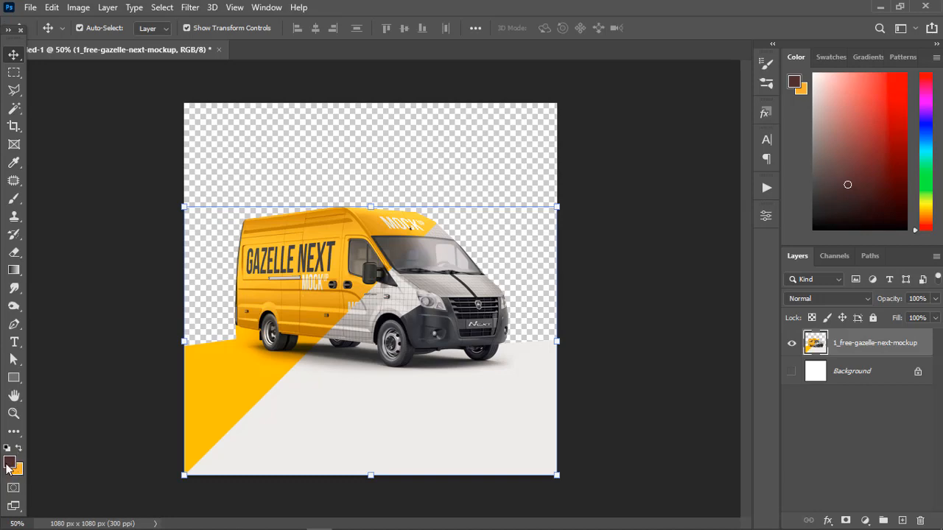
Sample the van's yellow side and its light grey hood as foreground colour with the Eyedropper, and activate the Patch tool.
click(14, 163)
click(335, 255)
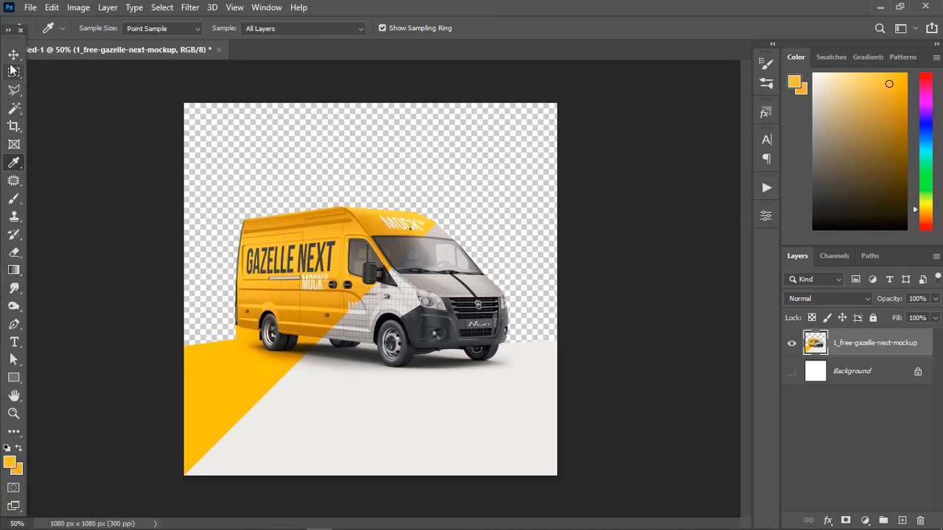
click(478, 287)
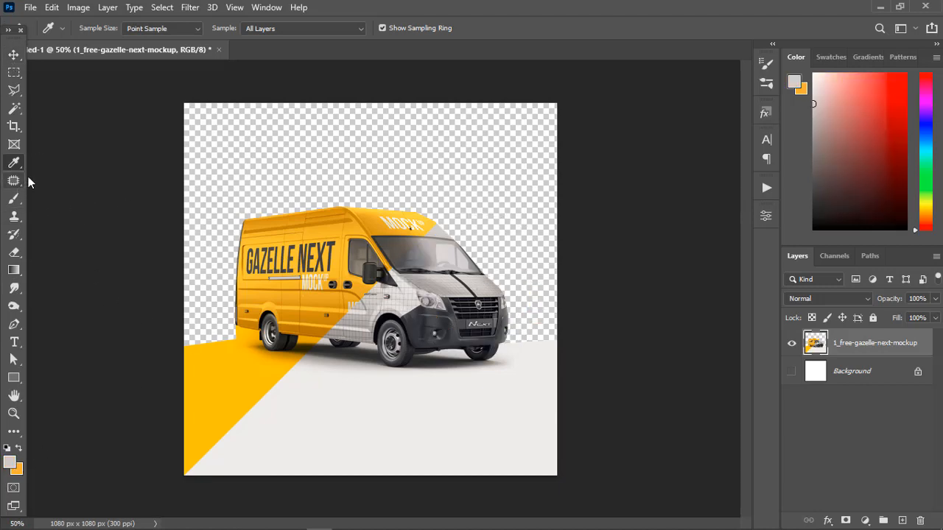
click(14, 55)
click(14, 181)
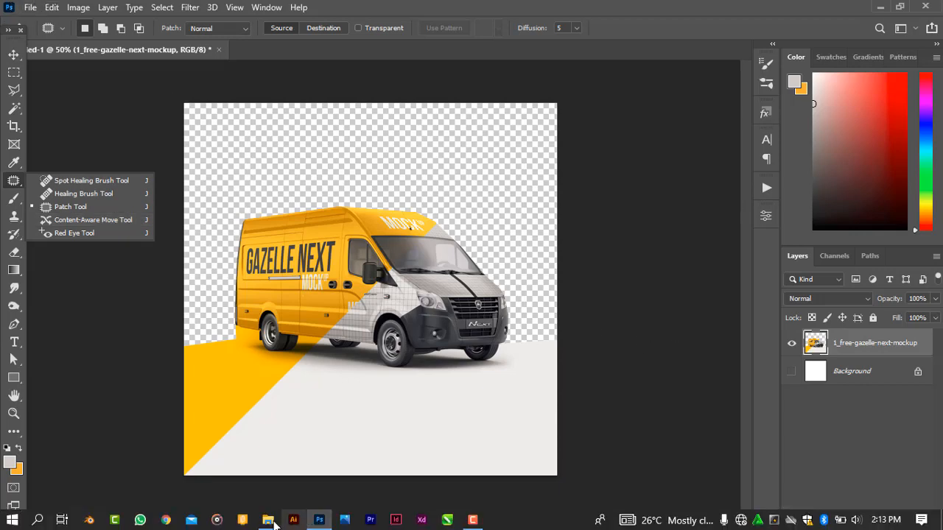
Open 59f0a796967199.5eba9019001bc from File Explorer's Stock images folder as a separate Photoshop document and unlock its Background layer.
click(268, 523)
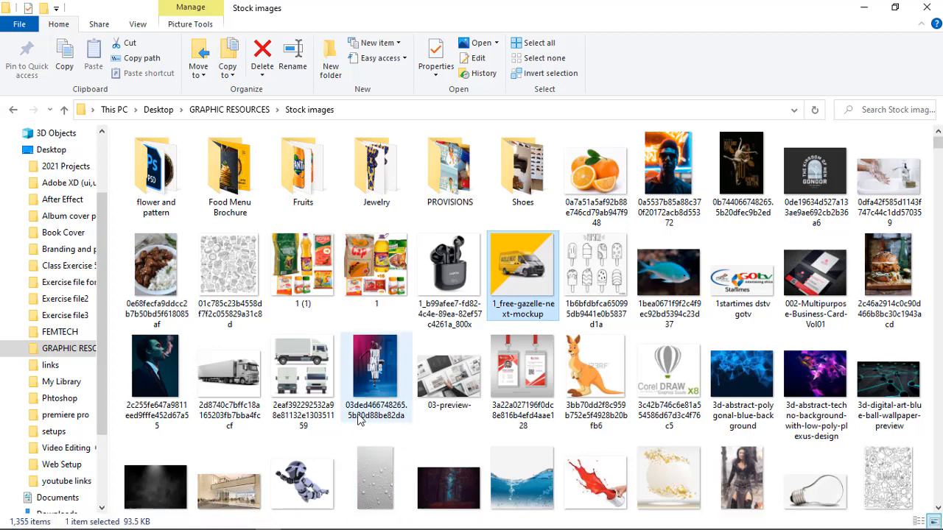
scroll(359, 419, down, 5)
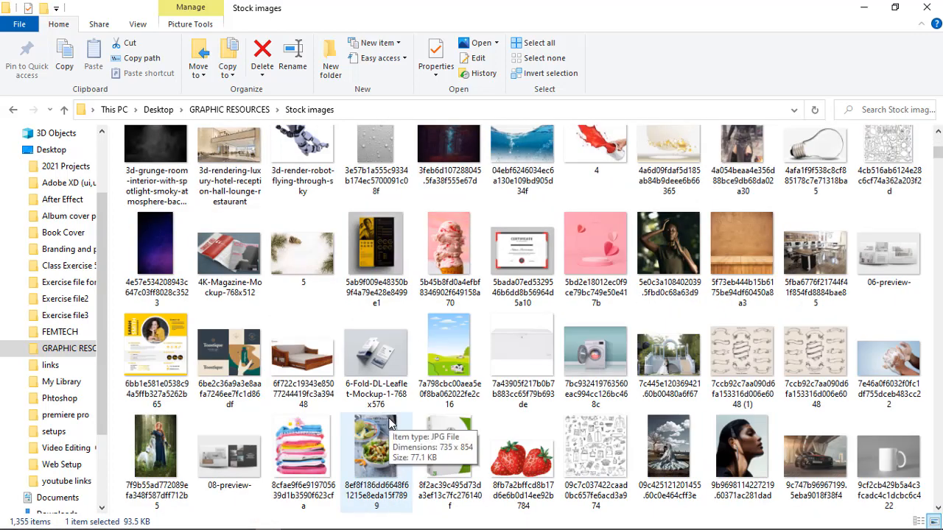
scroll(390, 424, down, 3)
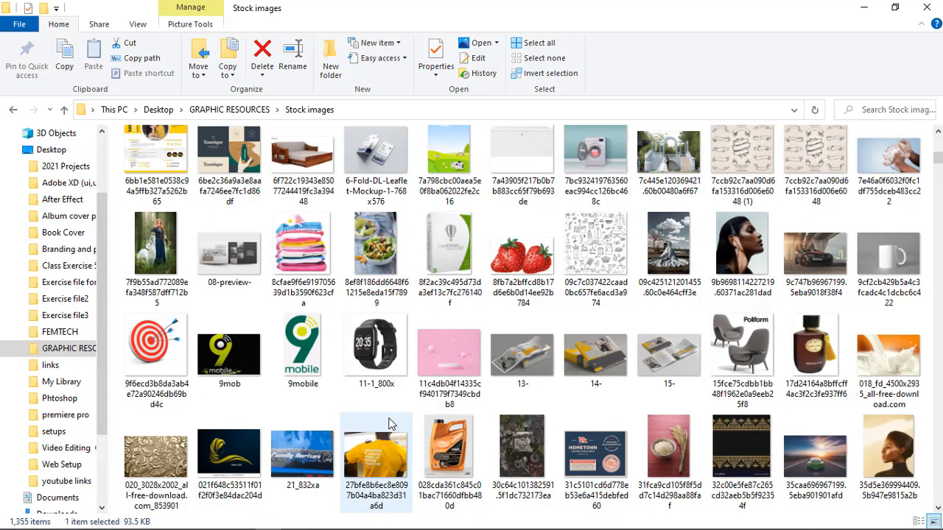
scroll(390, 424, down, 3)
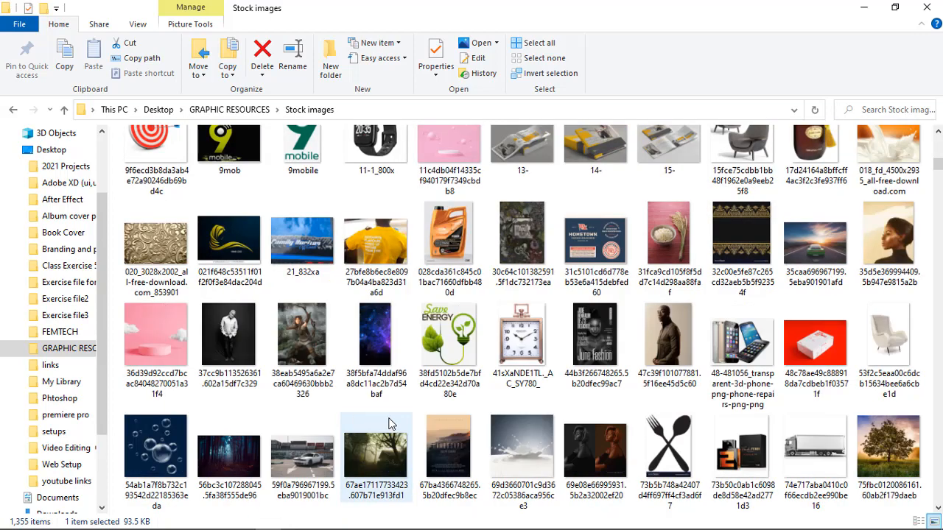
click(309, 463)
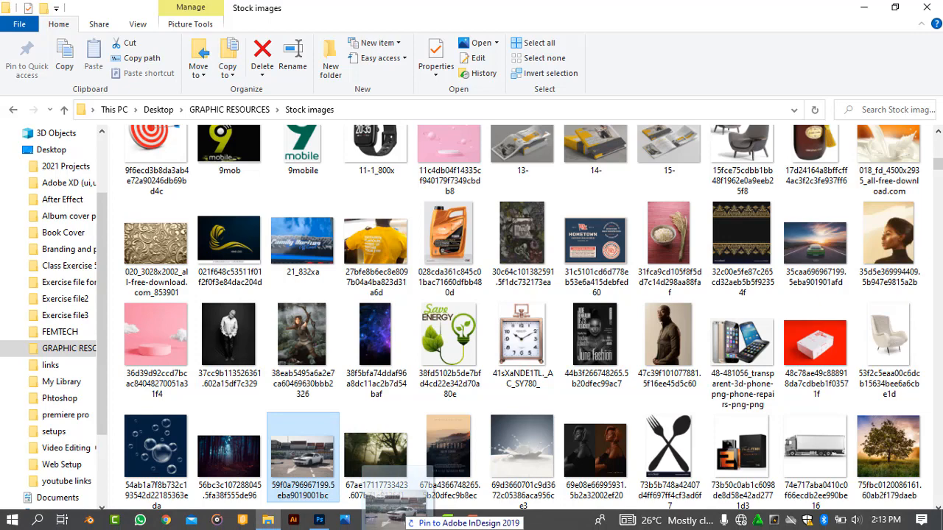
drag(391, 520, 357, 49)
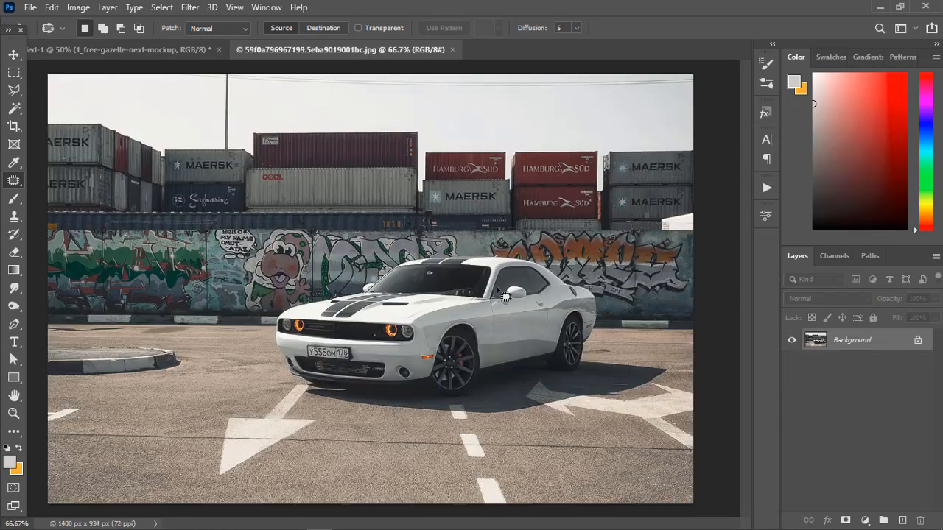
key(ctrl+minus)
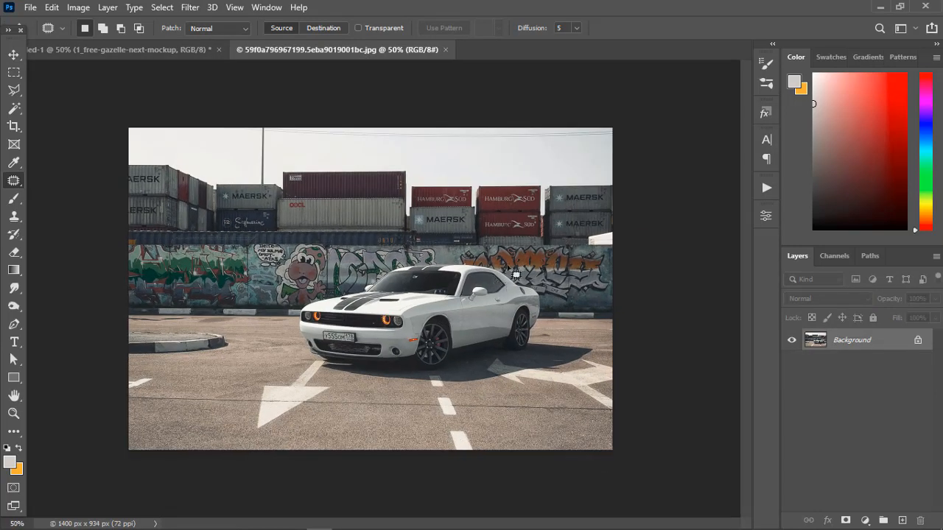
click(916, 341)
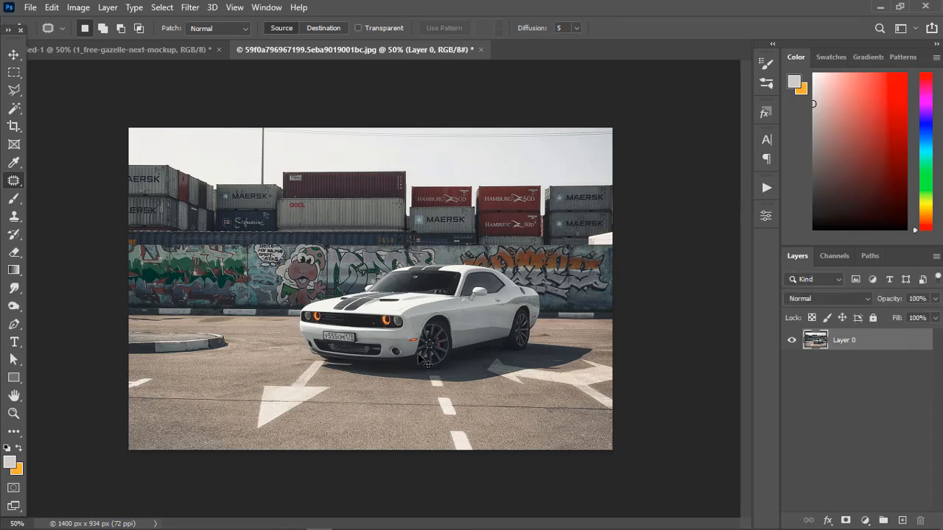
Try to outline the car's hood, windshield and roof with the Content-Aware Move tool, and clear that selection.
scroll(426, 361, up, 2)
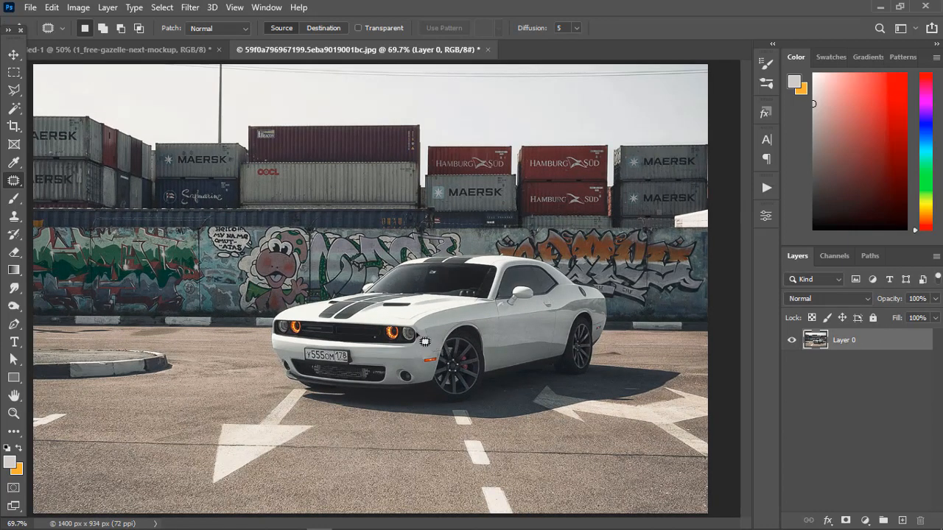
right_click(12, 181)
click(61, 223)
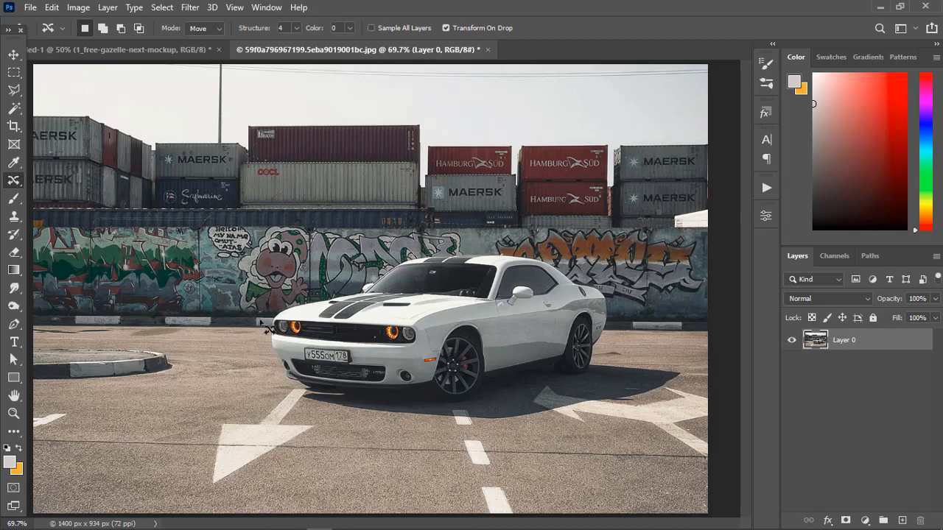
key(ctrl+plus)
key(ctrl+plus)
key(ctrl+plus)
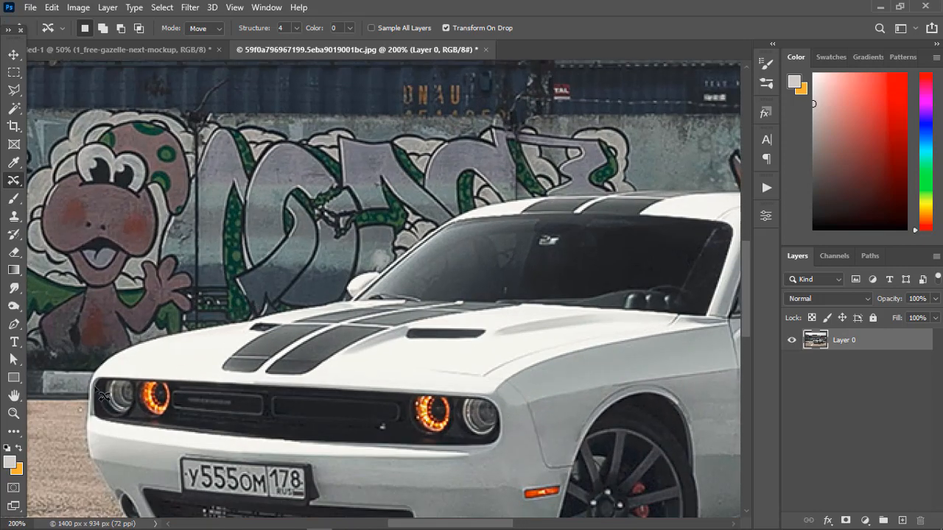
mouse_move(96, 390)
mouse_down()
mouse_move(165, 339)
mouse_move(352, 299)
mouse_move(349, 280)
mouse_move(395, 279)
mouse_move(485, 216)
mouse_move(523, 204)
mouse_move(646, 195)
mouse_up()
drag(552, 307, 386, 318)
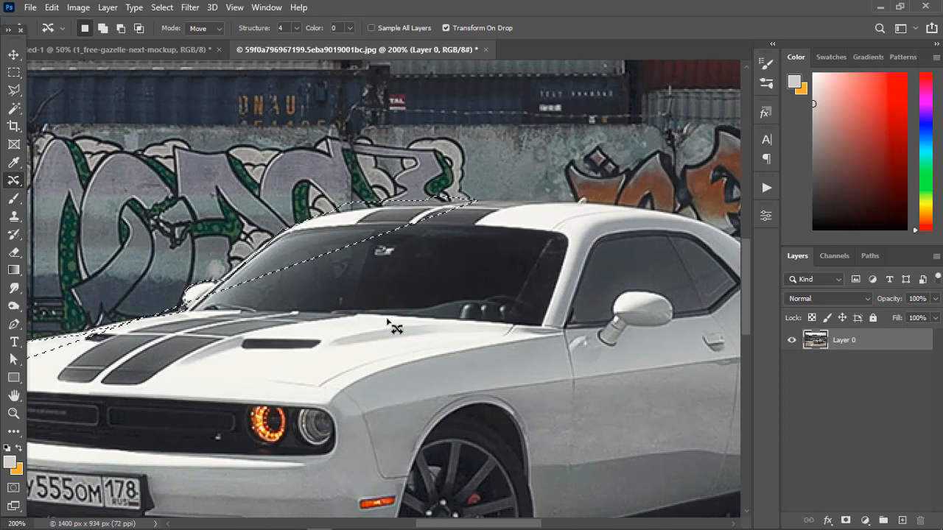
key(ctrl+d)
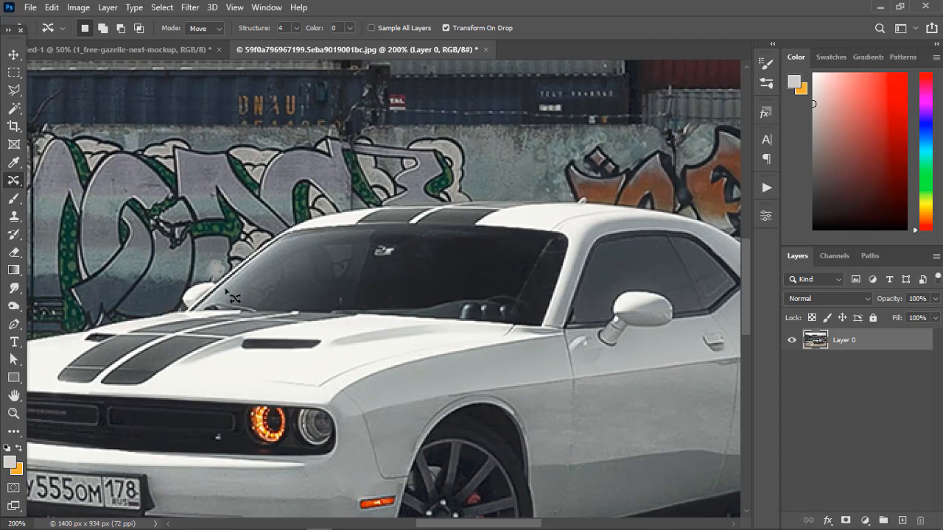
Select the whole car automatically with the Select Subject command.
key(ctrl+minus)
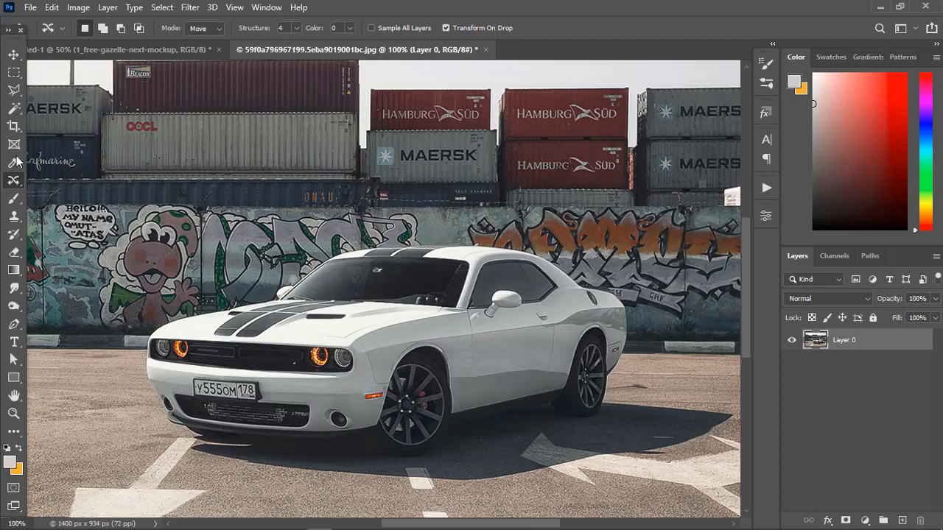
key(ctrl+minus)
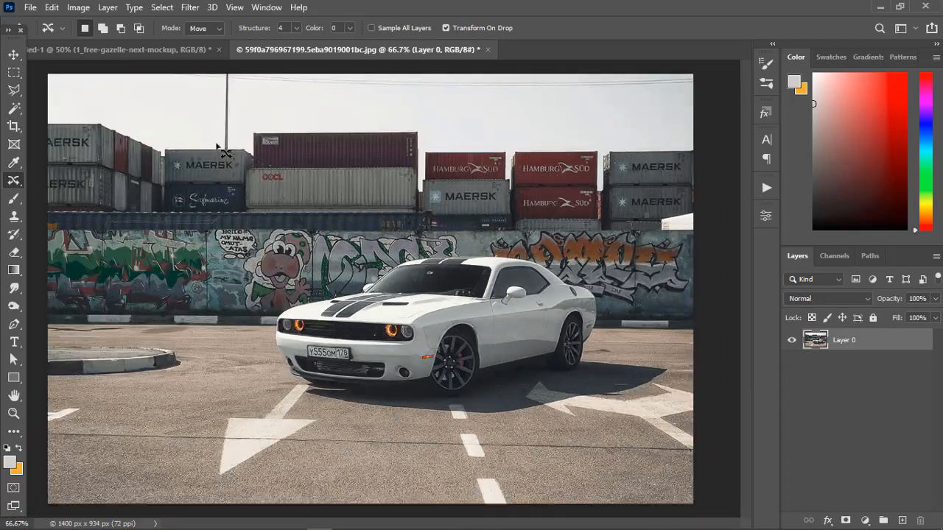
click(162, 7)
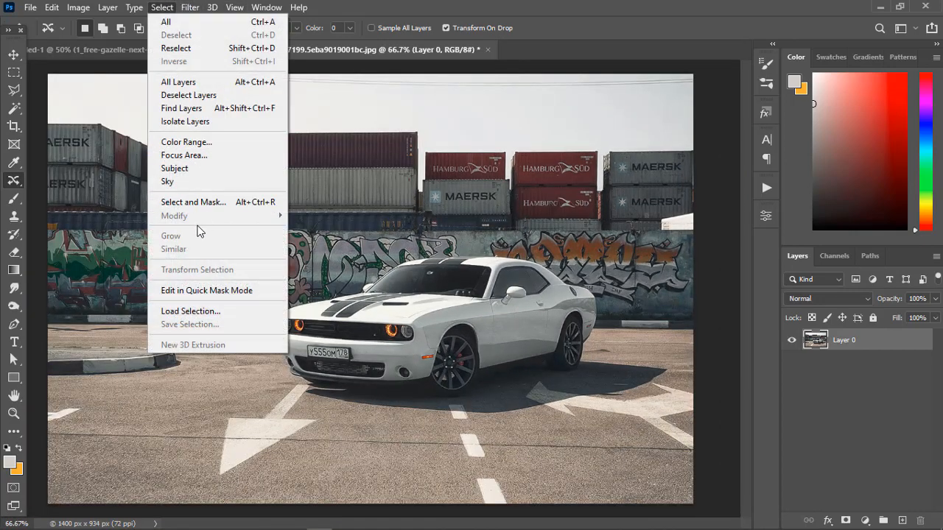
click(203, 168)
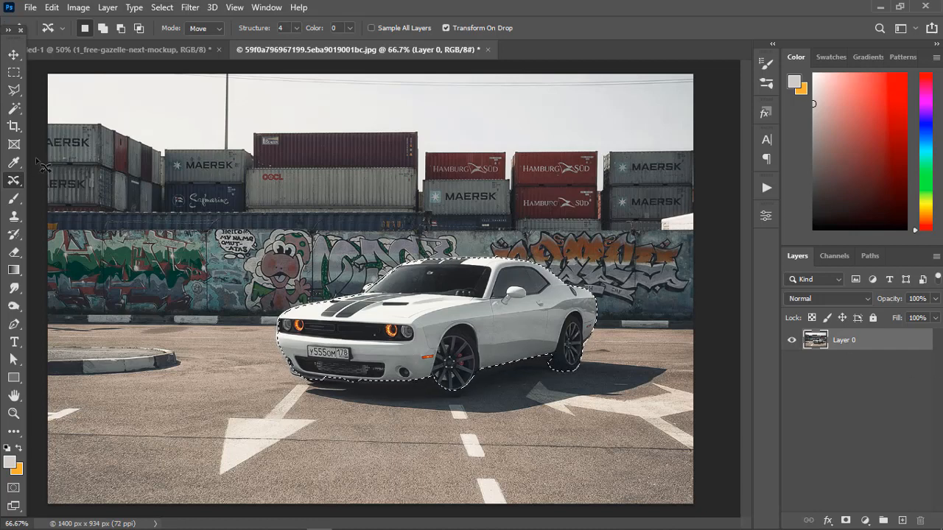
Open Content-Aware Fill for the selected car with the Polygonal Lasso tool active, keeping Color Adaptation at Default.
right_click(447, 318)
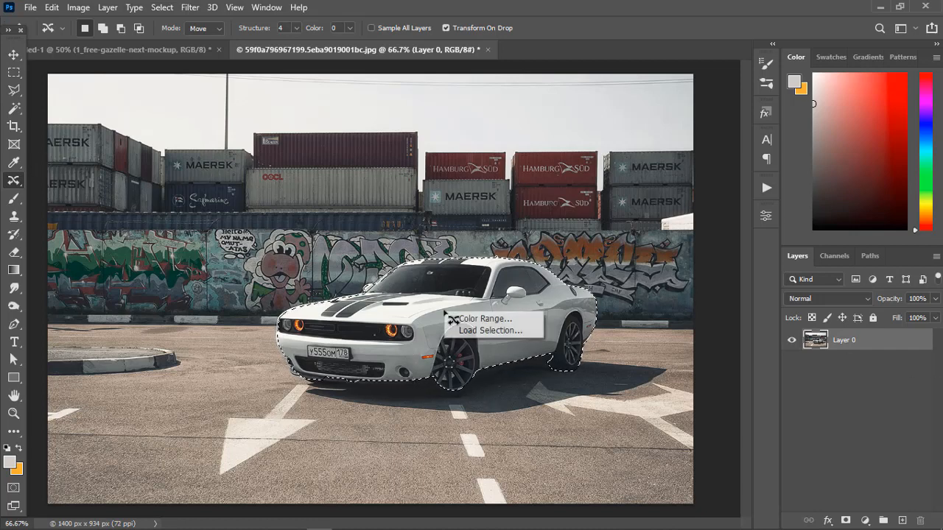
click(14, 90)
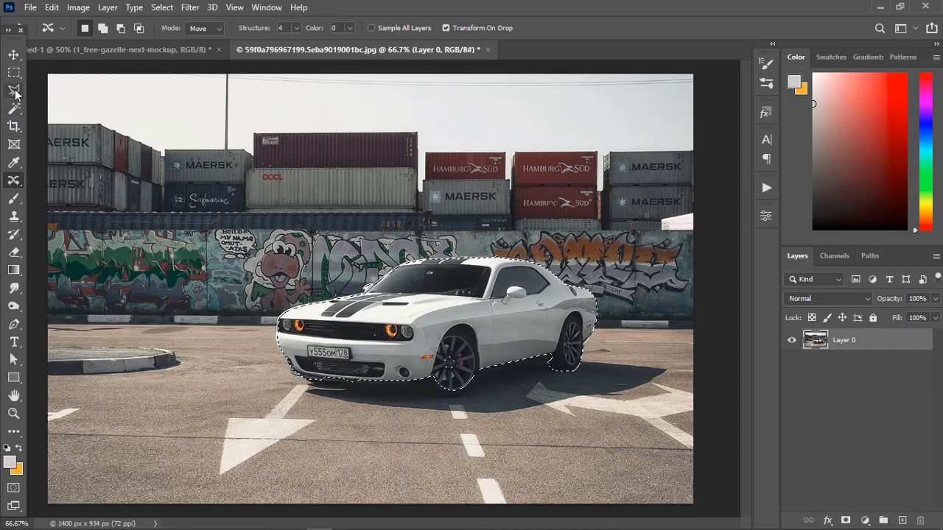
click(13, 90)
right_click(389, 323)
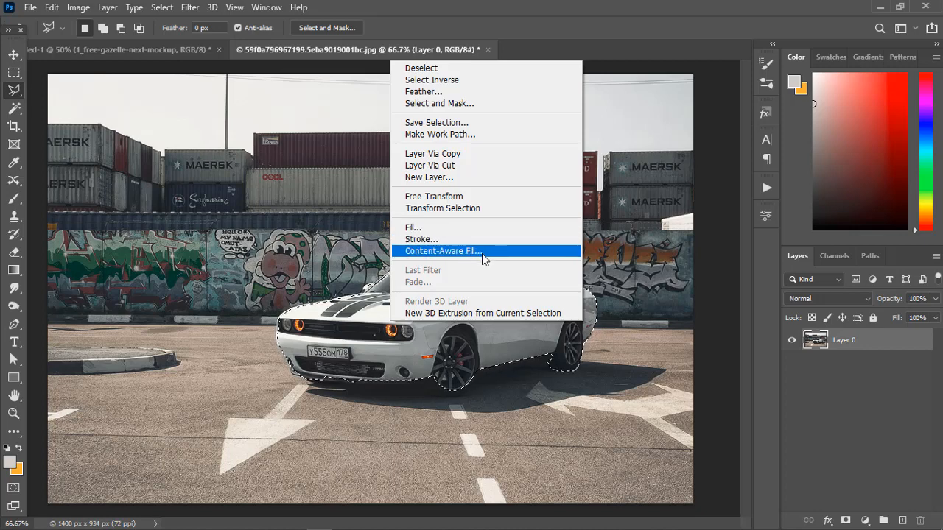
click(468, 253)
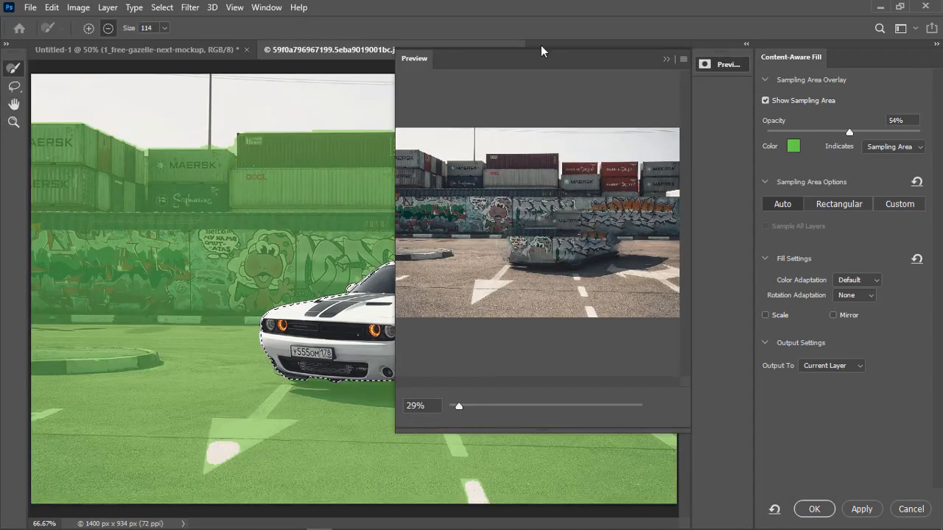
drag(541, 50, 611, 189)
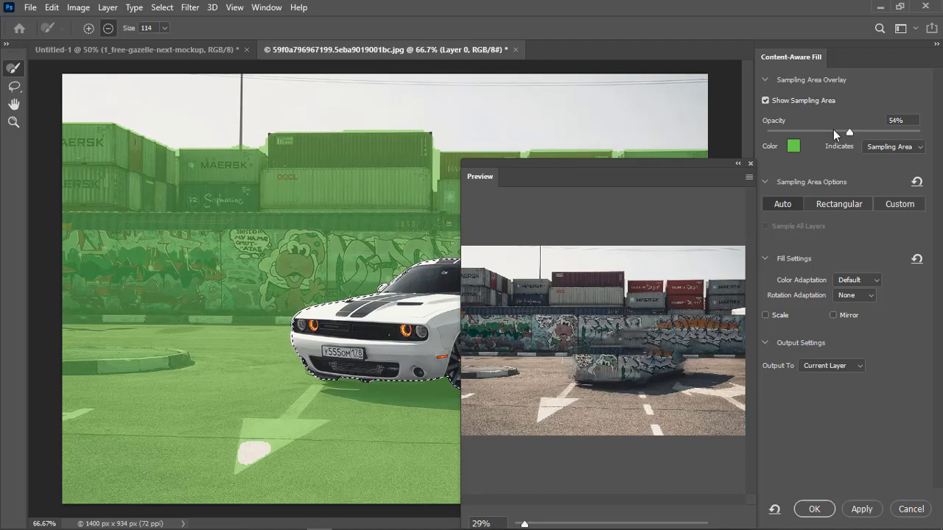
click(875, 281)
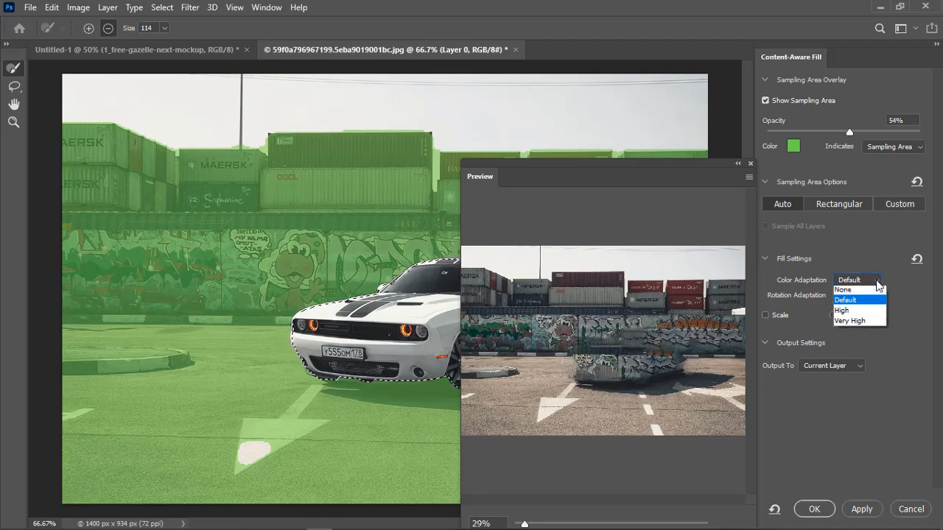
click(857, 302)
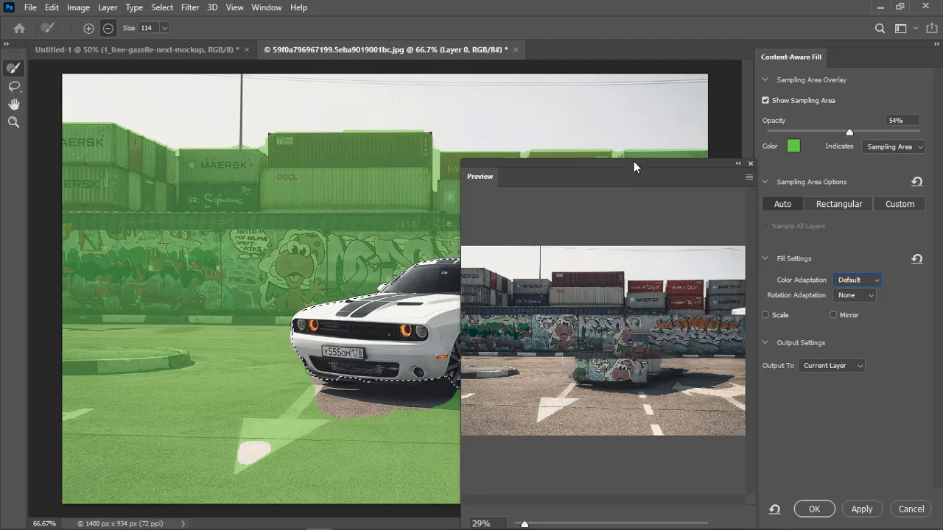
Exclude the shadowed pavement beneath the car and the wall along its roof and rear from the fill's sampling area.
drag(634, 167, 254, 155)
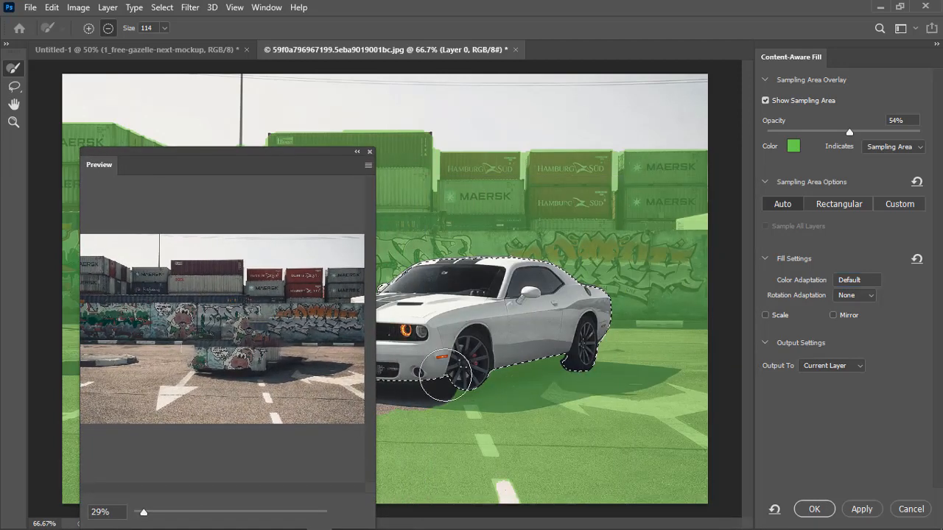
mouse_move(446, 376)
mouse_down()
mouse_move(489, 388)
mouse_move(526, 385)
mouse_move(439, 393)
mouse_move(549, 388)
mouse_move(608, 366)
mouse_move(659, 375)
mouse_up()
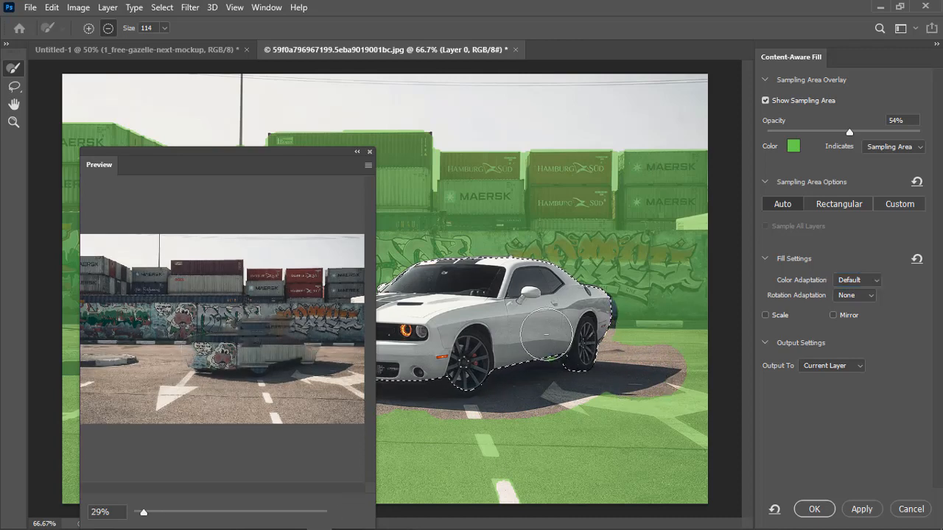
mouse_move(534, 289)
mouse_down()
mouse_move(523, 277)
mouse_move(587, 275)
mouse_move(579, 313)
mouse_up()
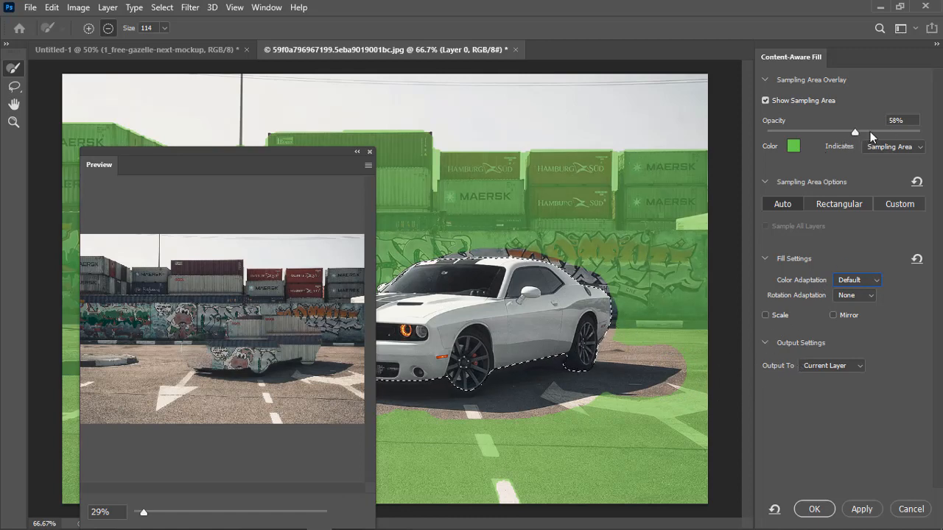
Set the sampling overlay's opacity to 49% and the fill's Color Adaptation to High.
drag(871, 137, 841, 137)
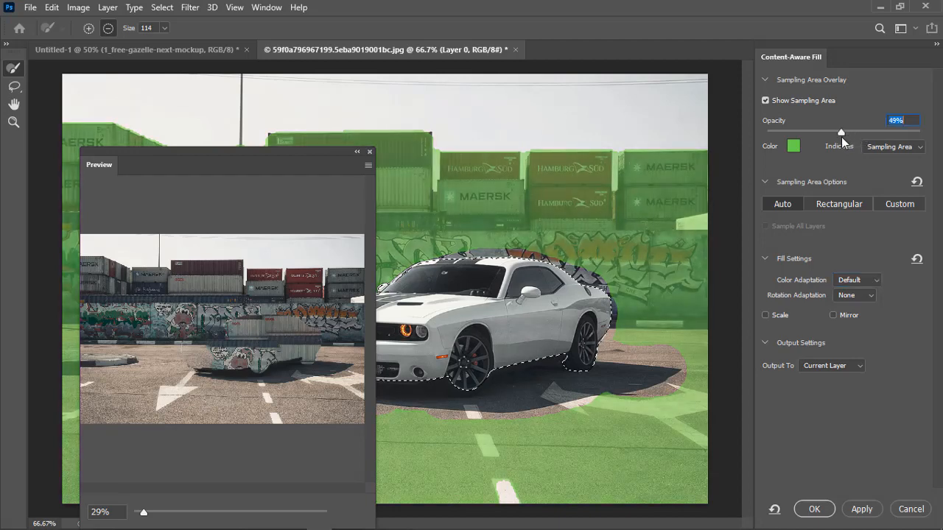
click(917, 149)
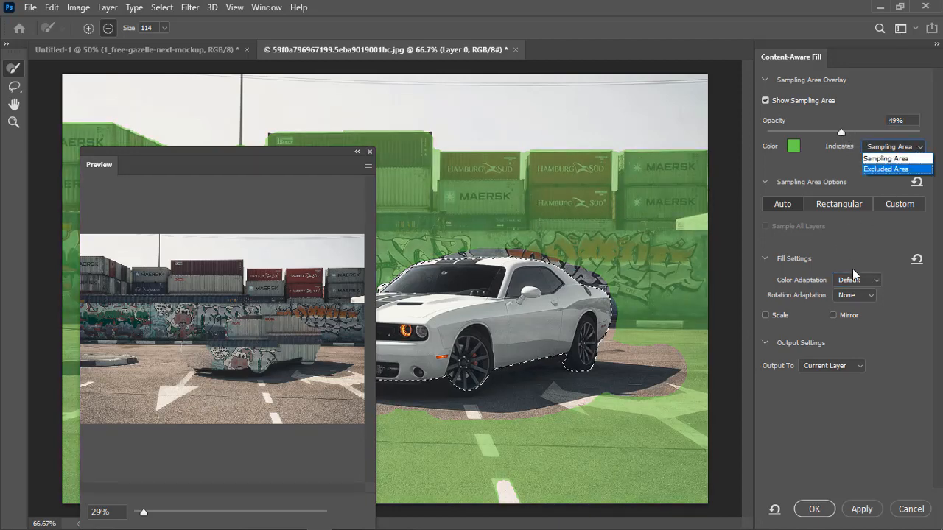
click(868, 281)
click(872, 283)
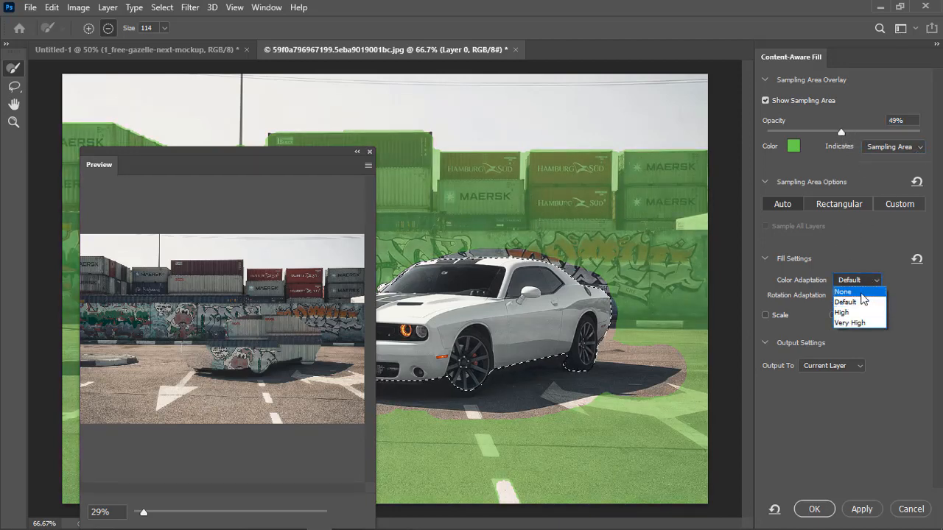
click(851, 314)
mouse_move(853, 318)
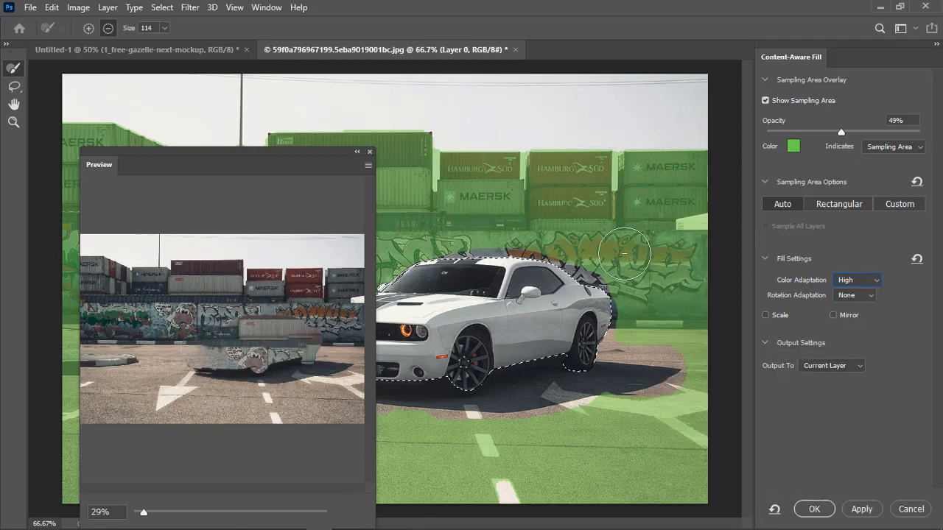
Output the content-aware fill to a New Layer, apply it and close the fill workspace.
click(847, 371)
click(837, 382)
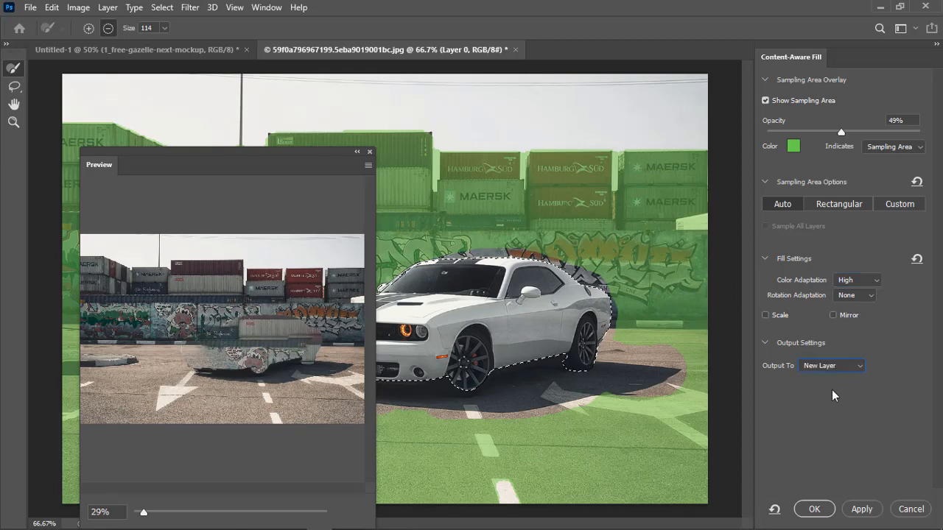
click(859, 509)
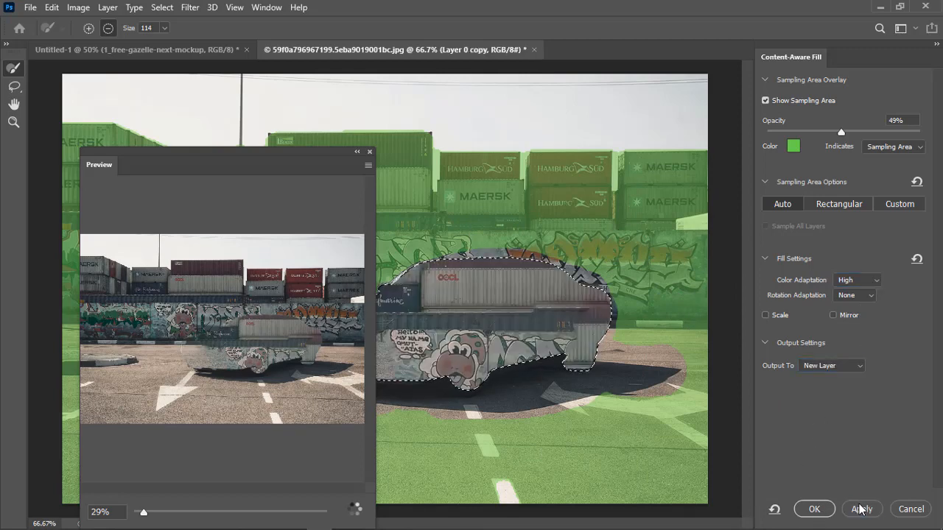
click(815, 509)
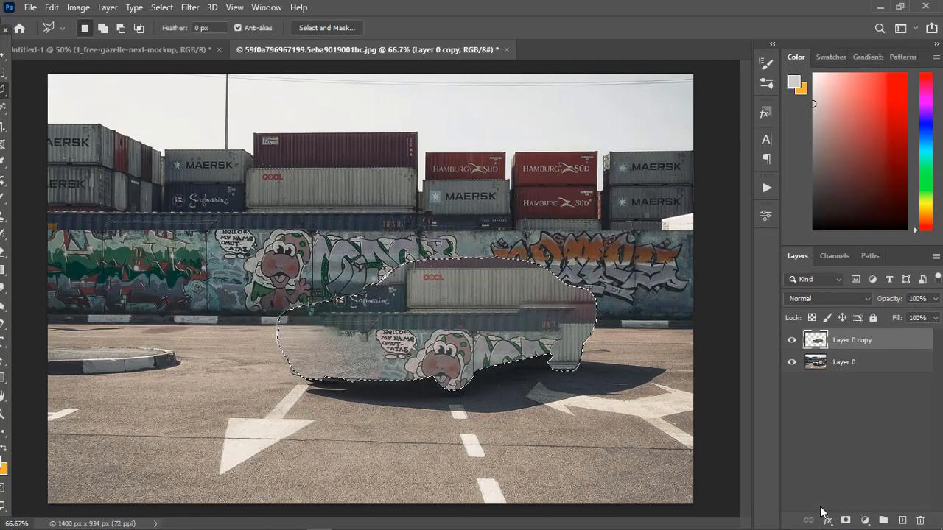
Inspect the fill with Layer 0 temporarily hidden, clear the selection and delete Layer 0 copy.
click(792, 362)
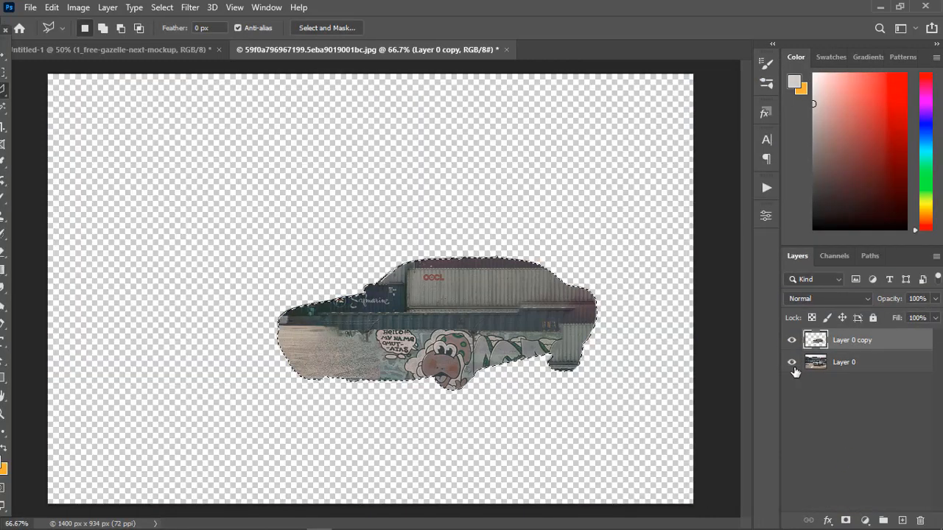
click(793, 362)
key(ctrl+d)
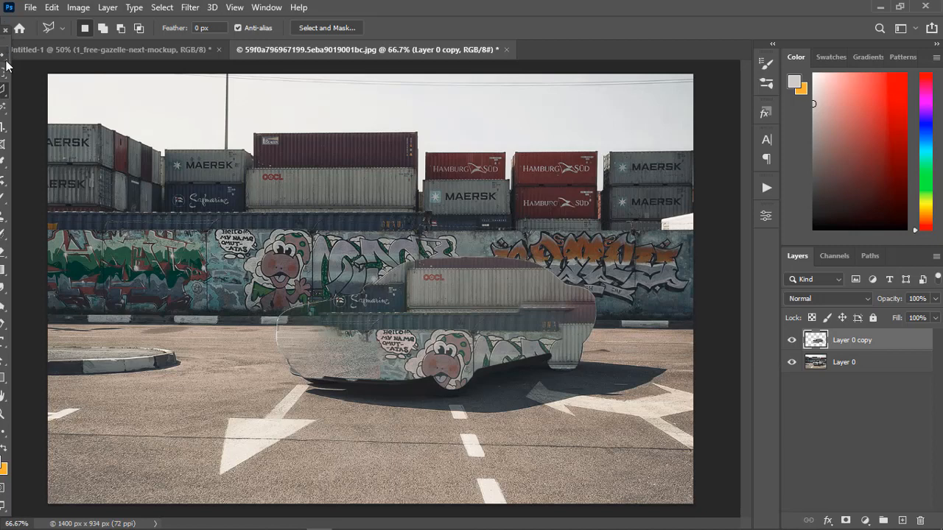
mouse_move(2, 43)
mouse_down()
mouse_move(29, 43)
mouse_move(16, 43)
mouse_up()
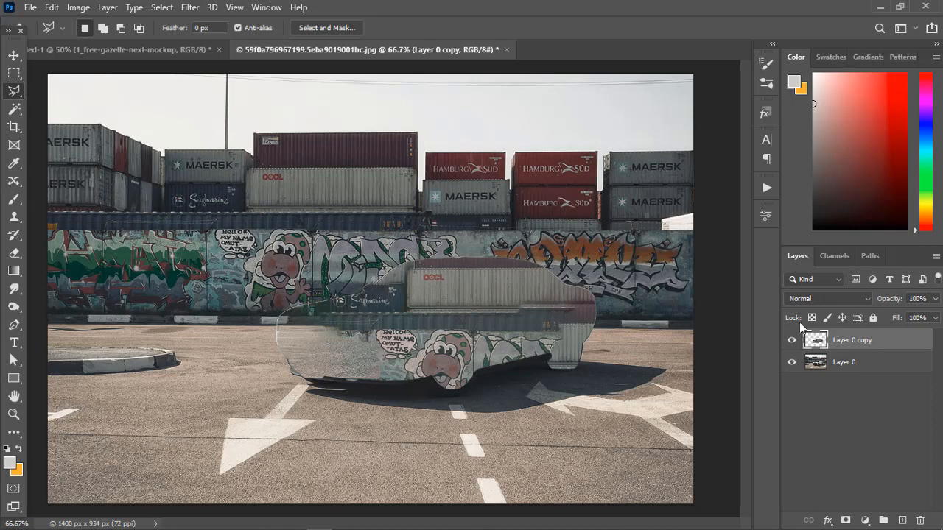
key(Delete)
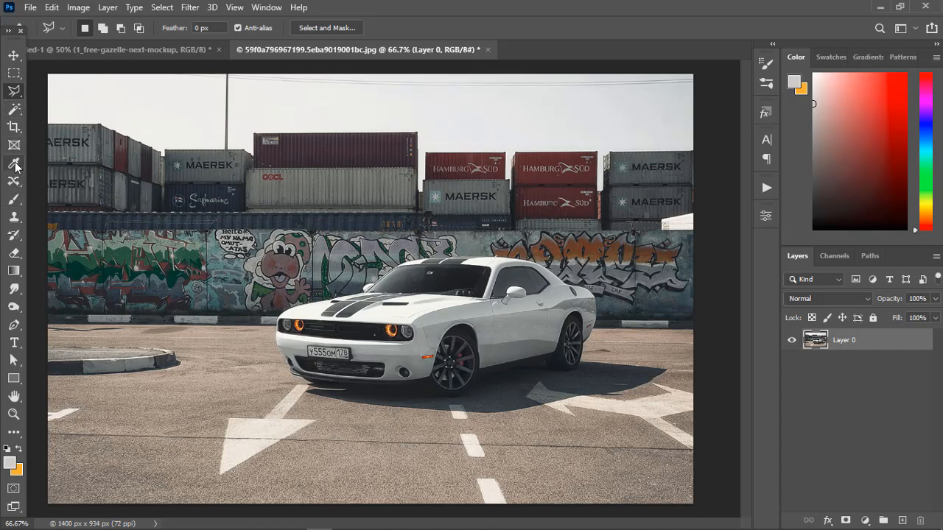
Close the car document without saving its changes and activate the Move tool in the van document.
click(15, 202)
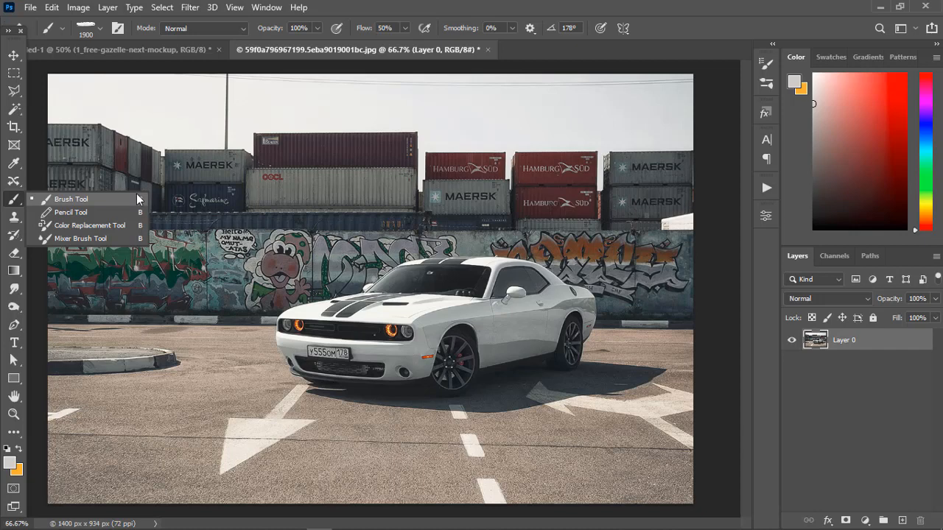
click(169, 48)
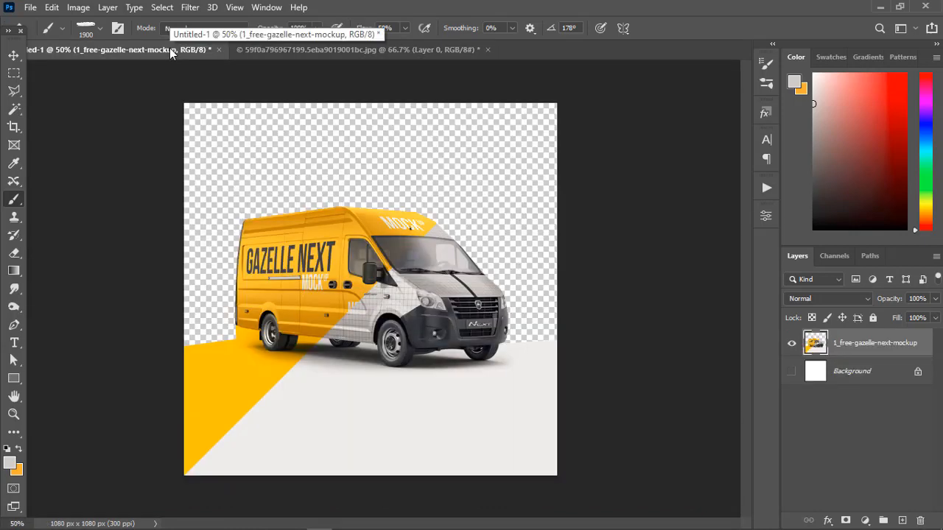
click(489, 48)
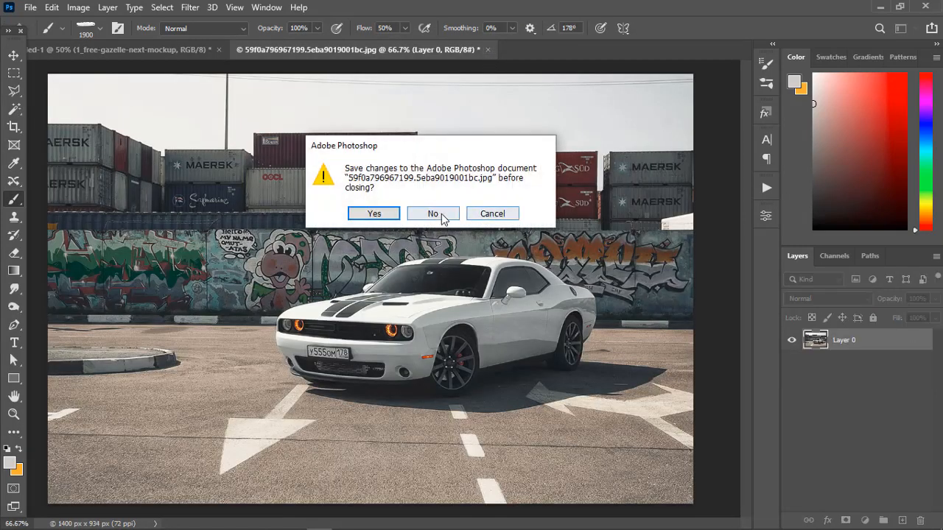
click(440, 213)
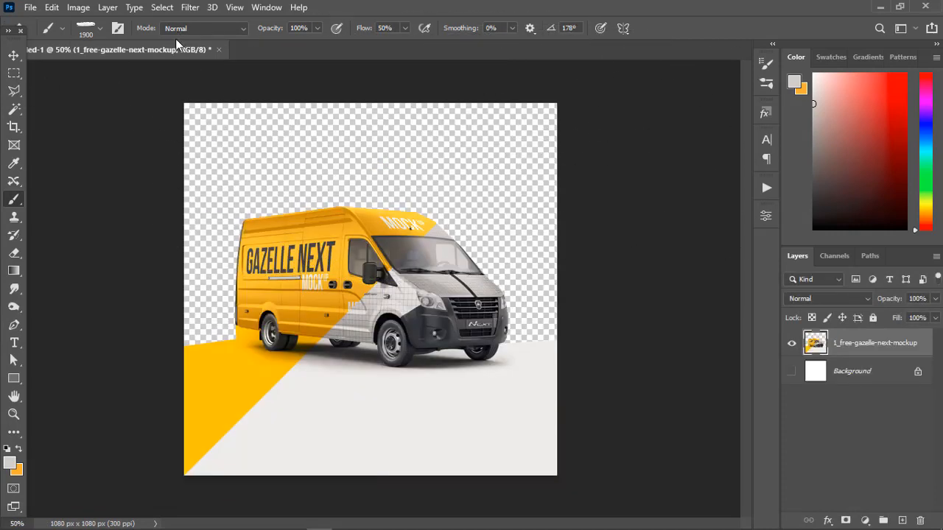
click(14, 55)
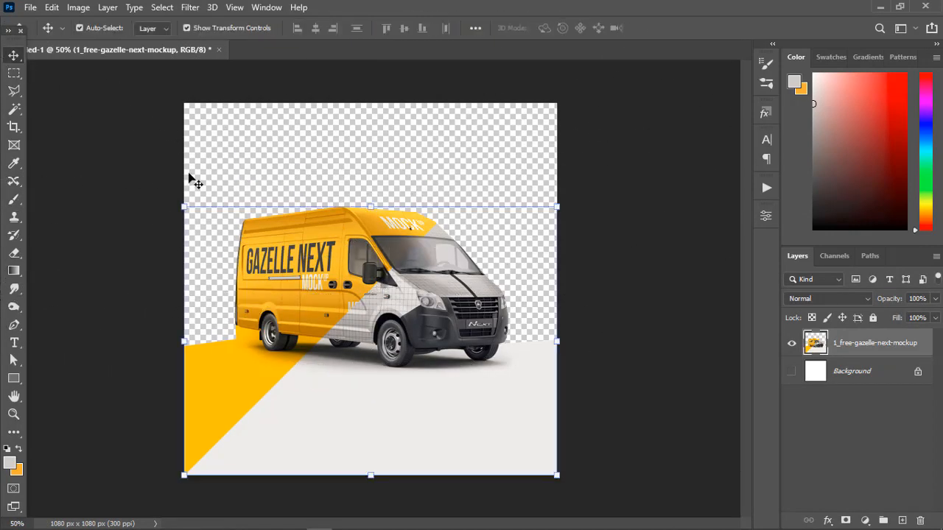
Show the Background layer and delete the van mockup layer.
click(793, 373)
key(Delete)
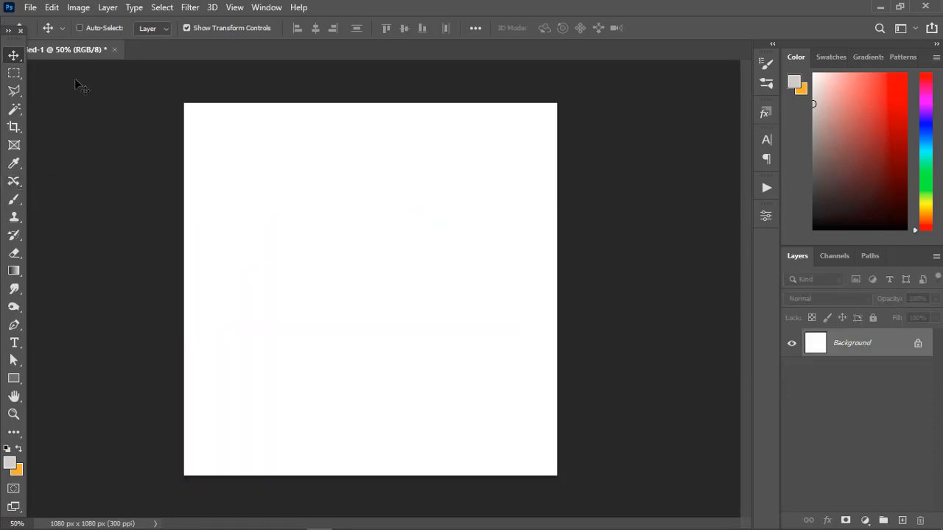
Show the rulers and place four guides about 50 px inside the edges of the blank canvas.
key(ctrl+r)
drag(177, 87, 188, 118)
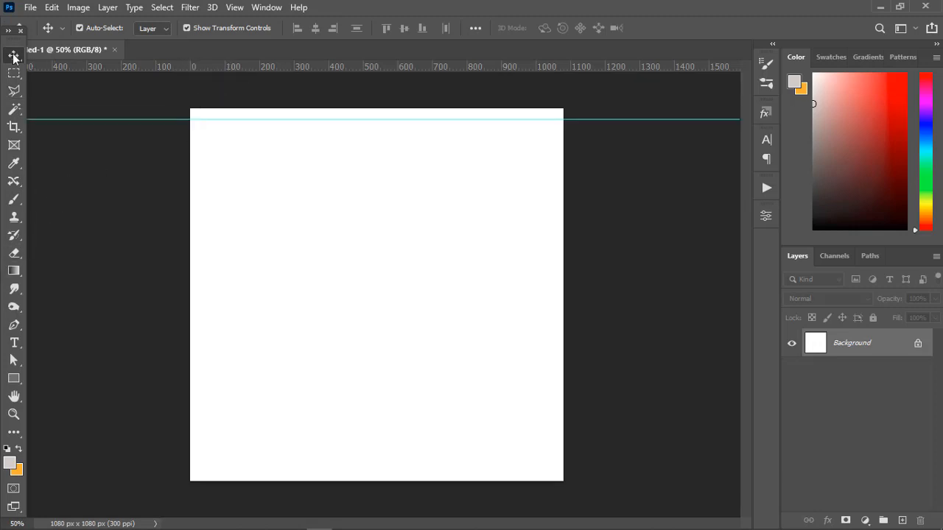
drag(12, 39, 221, 136)
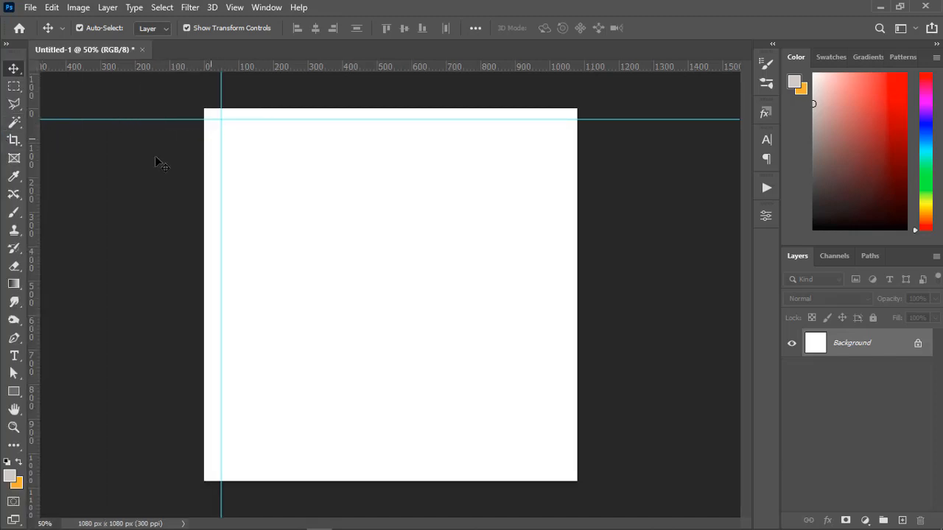
drag(34, 237, 561, 224)
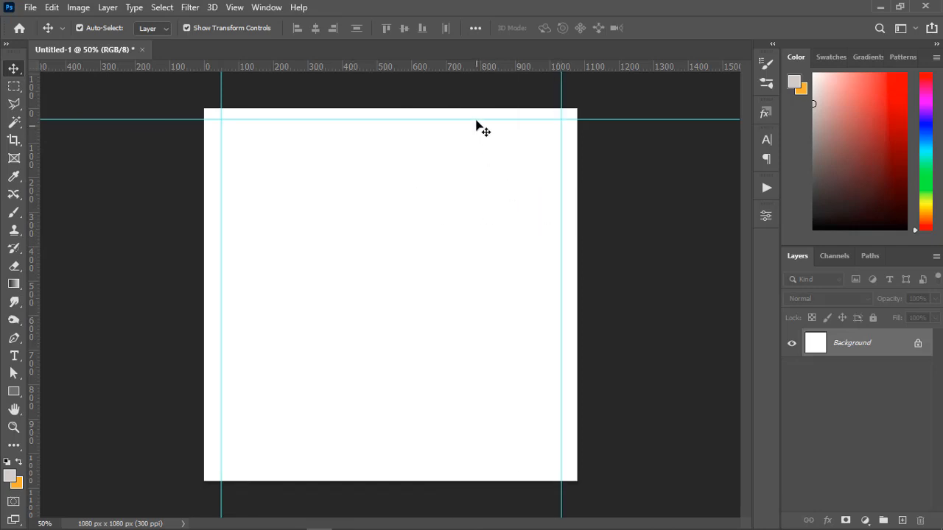
drag(477, 121, 478, 125)
drag(453, 68, 457, 466)
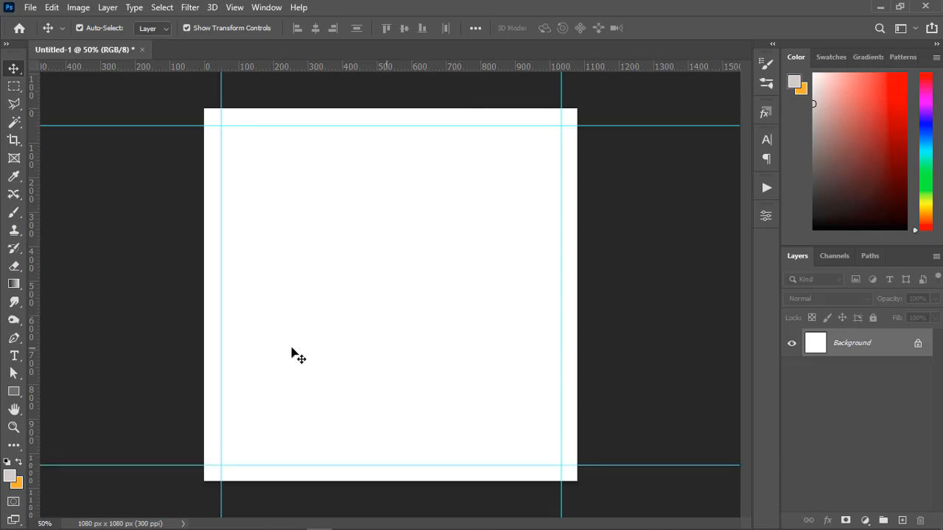
Activate the Brush tool and choose the 01.psd preset from the Torn Paper Brushes folder.
click(14, 219)
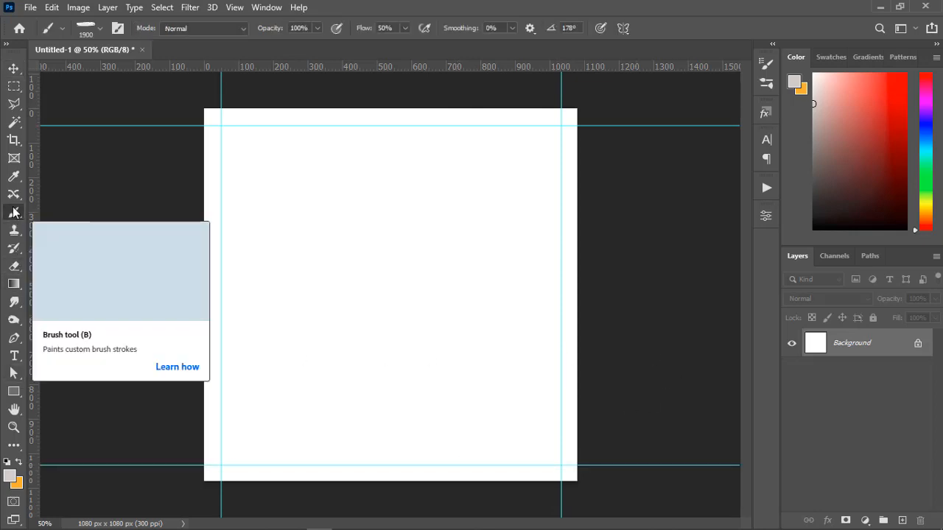
click(101, 30)
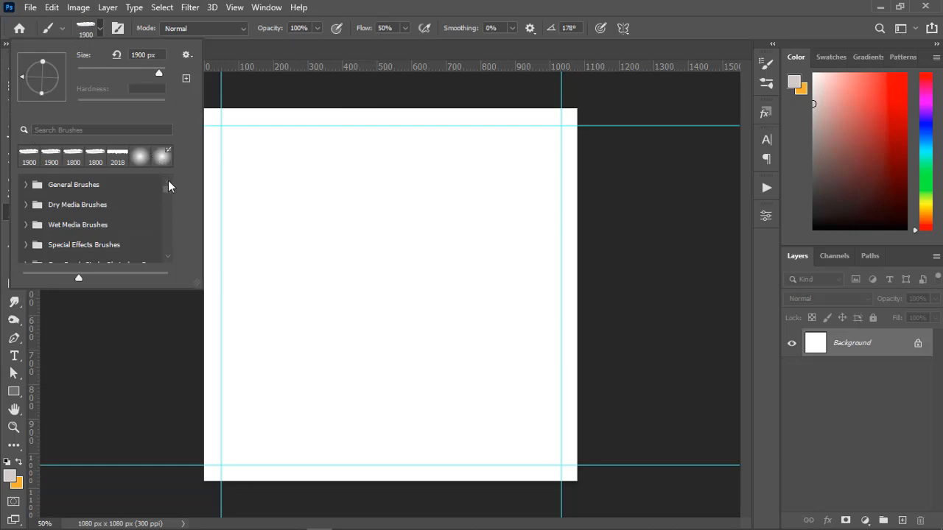
scroll(31, 243, down, 6)
click(34, 241)
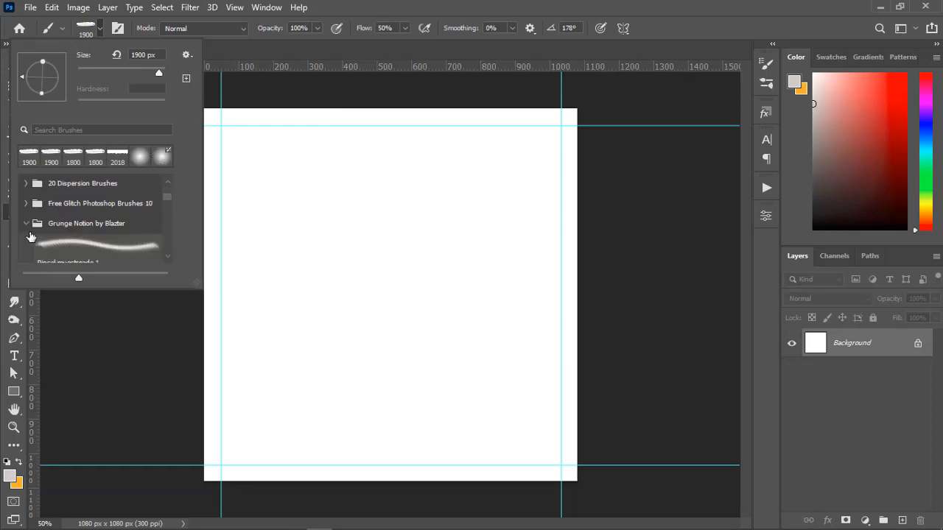
click(27, 226)
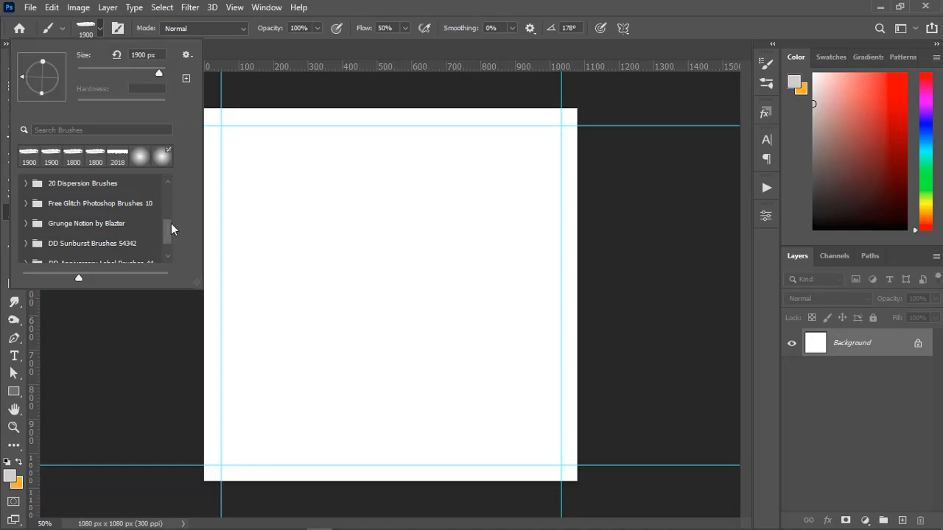
drag(171, 223, 173, 185)
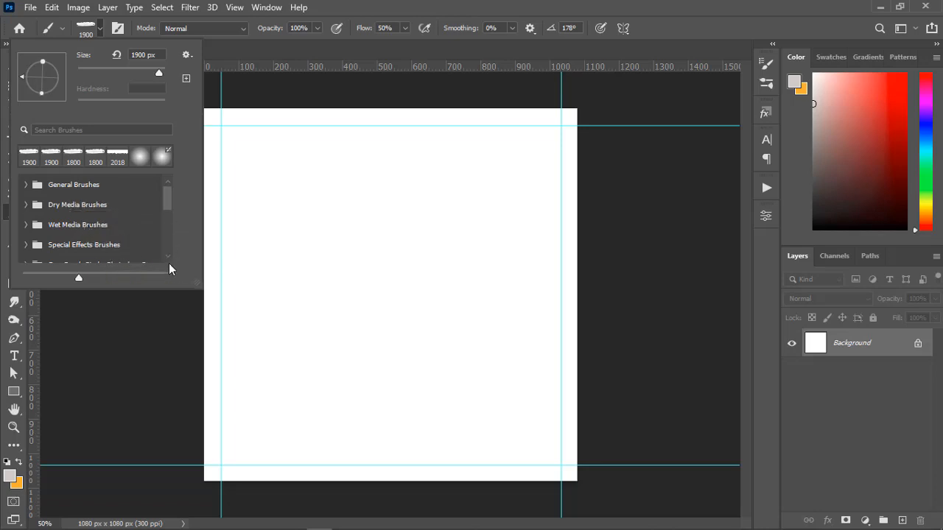
scroll(170, 258, down, 3)
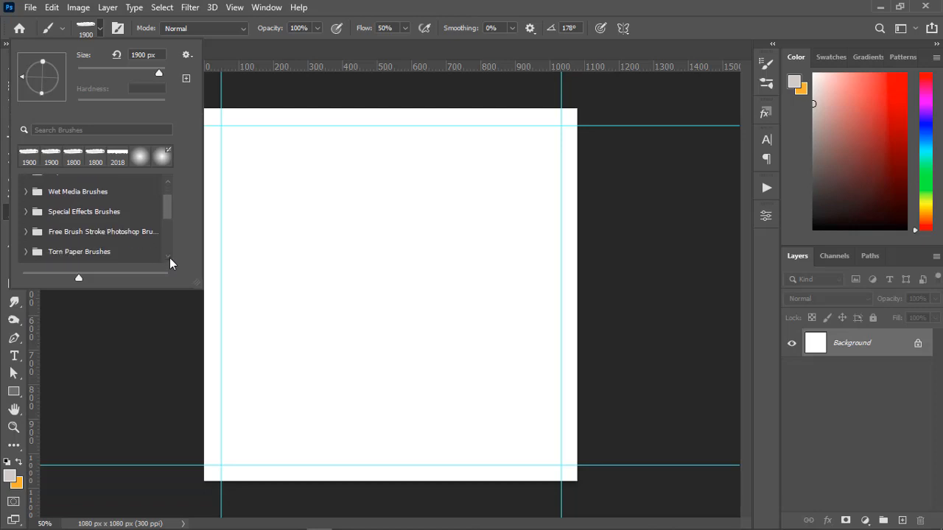
scroll(170, 258, down, 1)
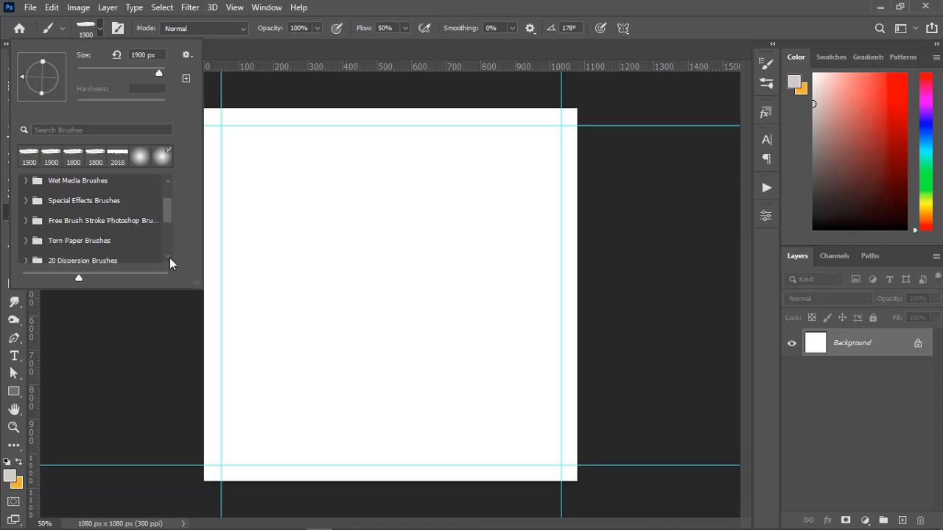
click(26, 241)
scroll(85, 239, down, 2)
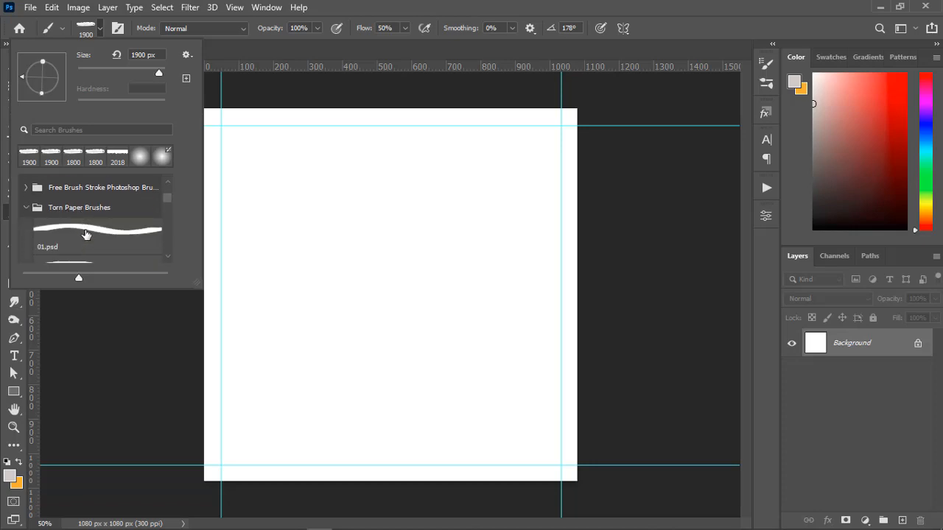
click(96, 236)
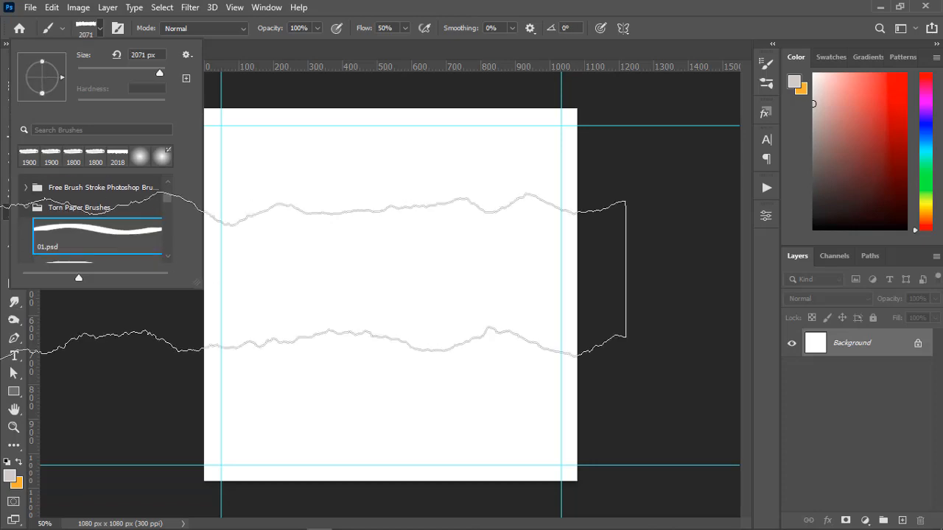
Swap the foreground and background colors and add a new layer named Brush.
click(20, 463)
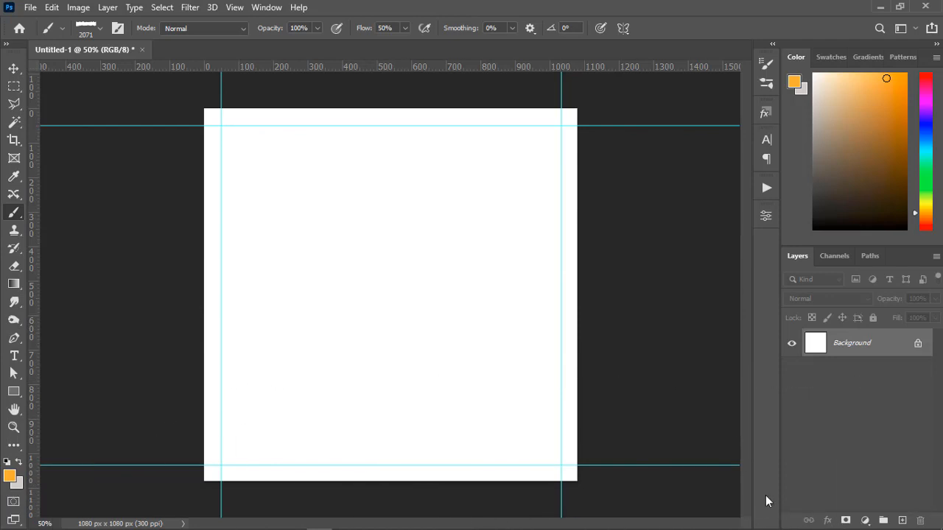
click(902, 520)
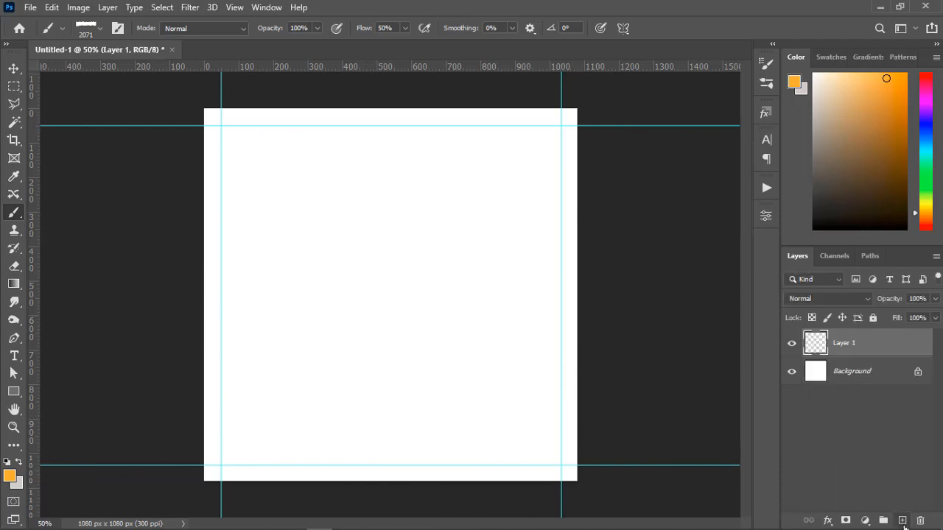
double_click(844, 343)
key(Return)
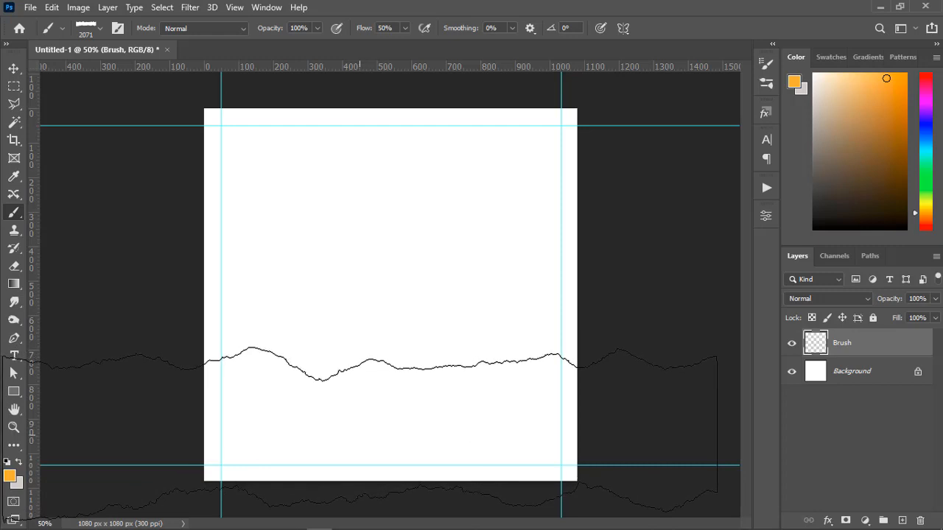
Set the brush flow to 100% and stamp one orange torn-paper strip across the middle of the canvas.
click(394, 26)
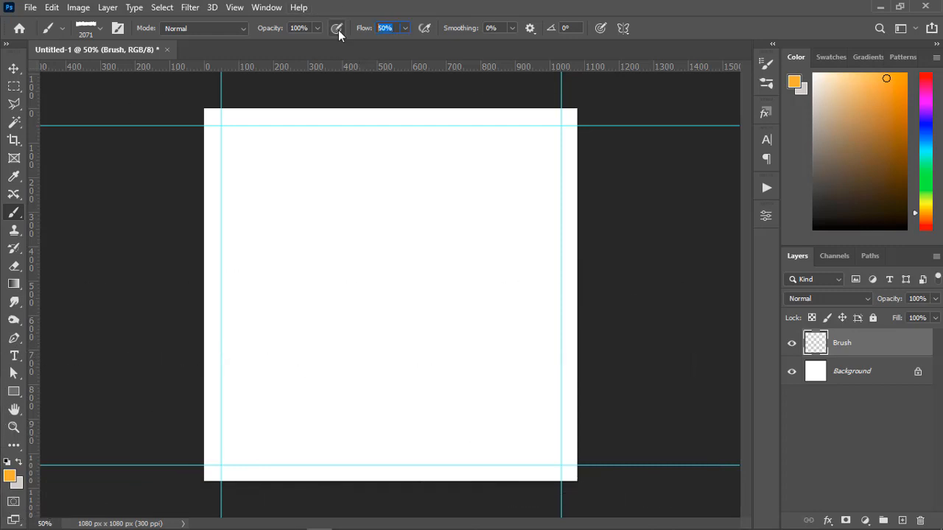
text(100)
key(Return)
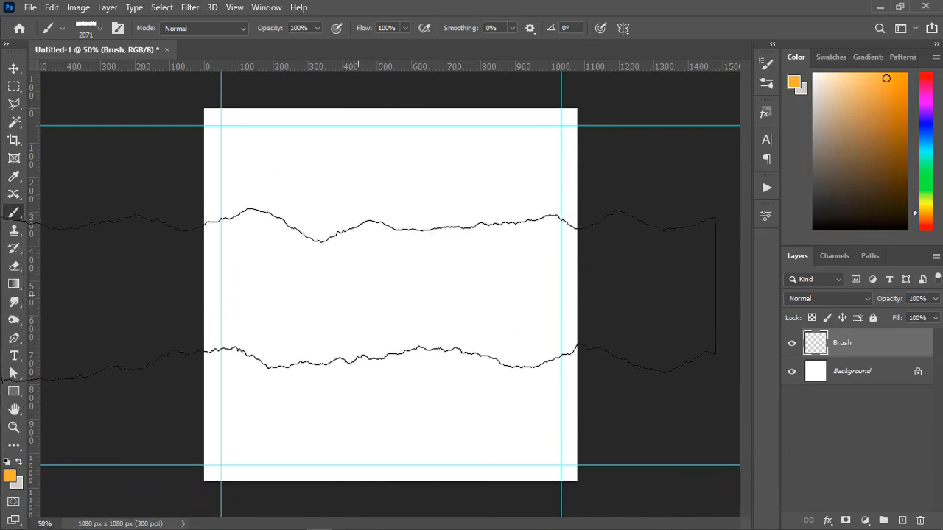
click(358, 295)
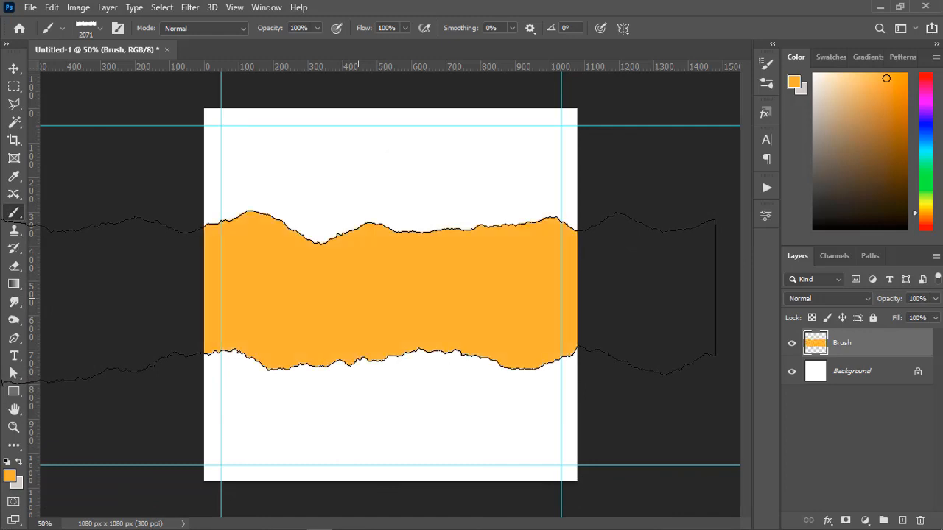
Place the orange sports car photo from the Stock images folder in File Explorer over the torn strip, shifted up 32 px.
click(13, 68)
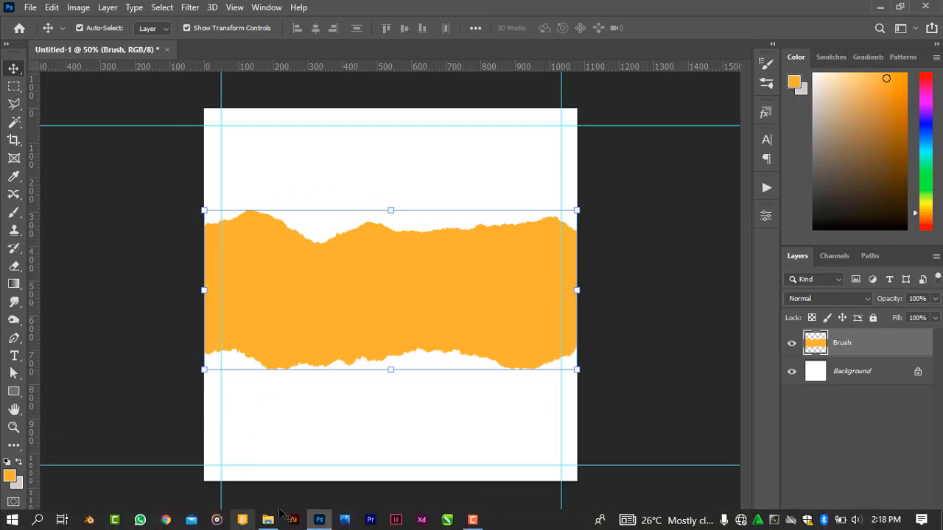
click(266, 522)
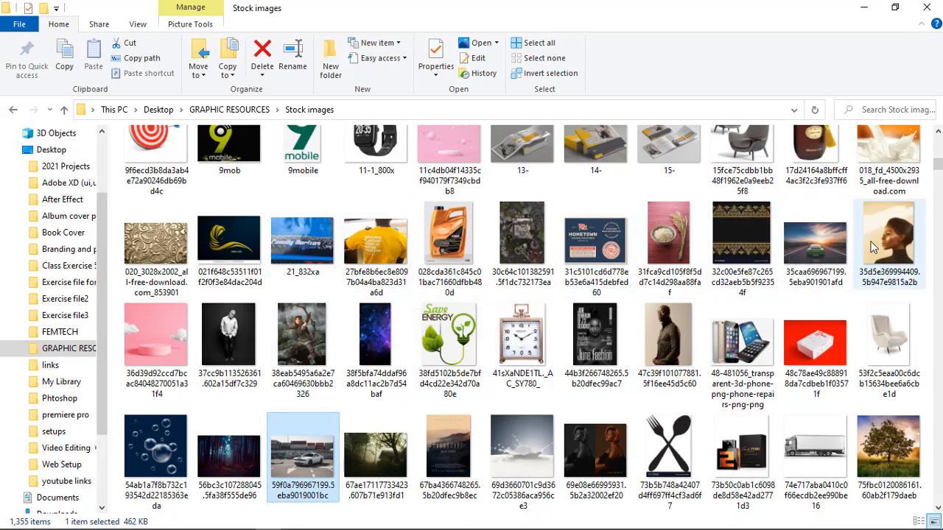
scroll(848, 261, down, 3)
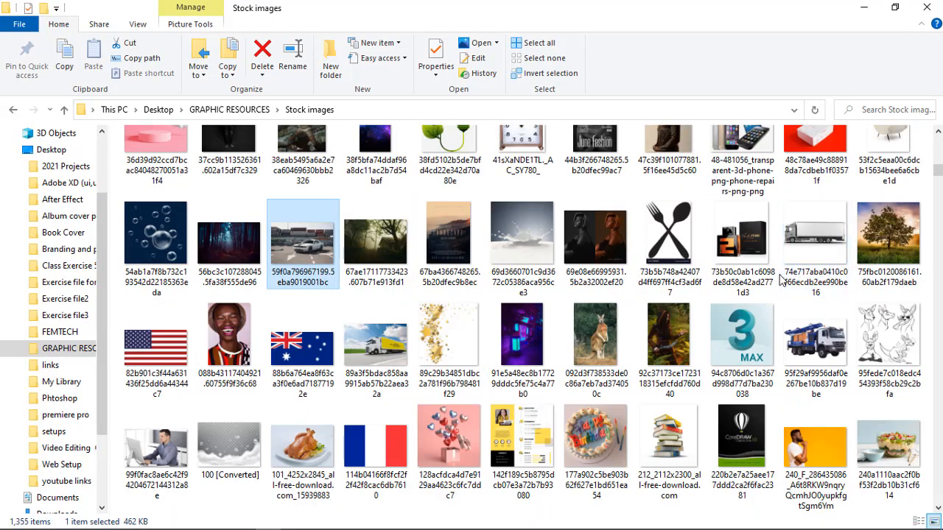
scroll(785, 278, down, 3)
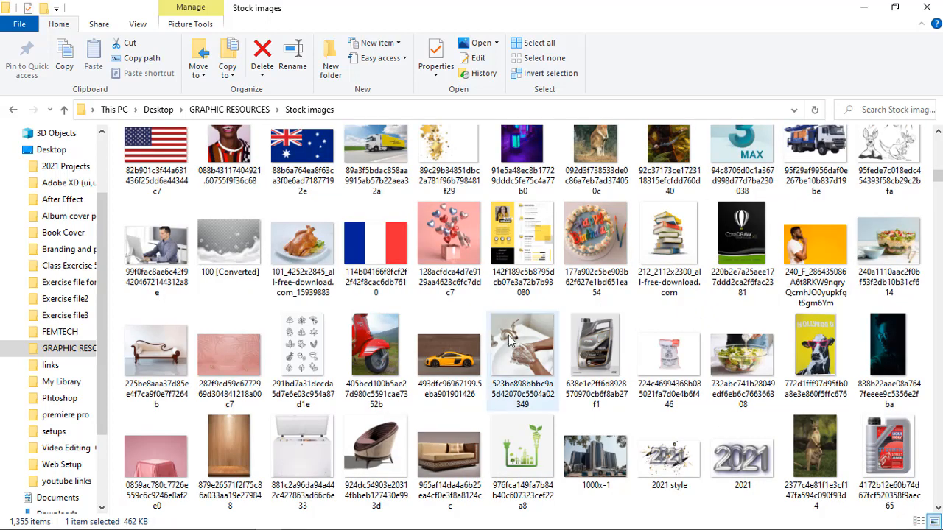
drag(464, 353, 384, 340)
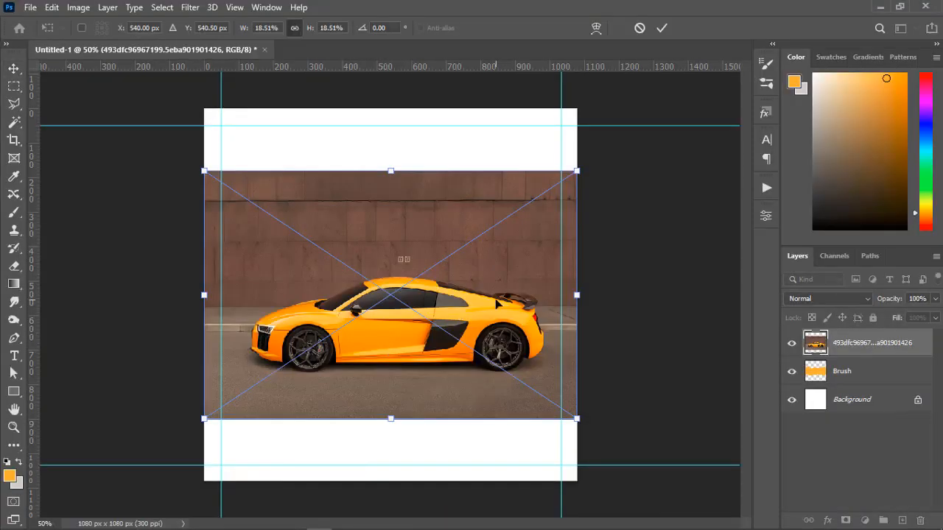
drag(498, 304, 498, 293)
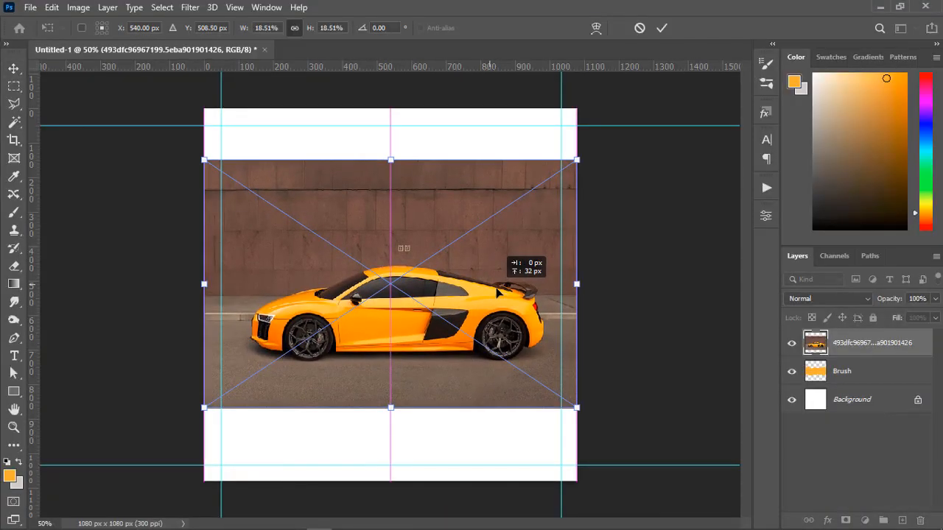
click(662, 28)
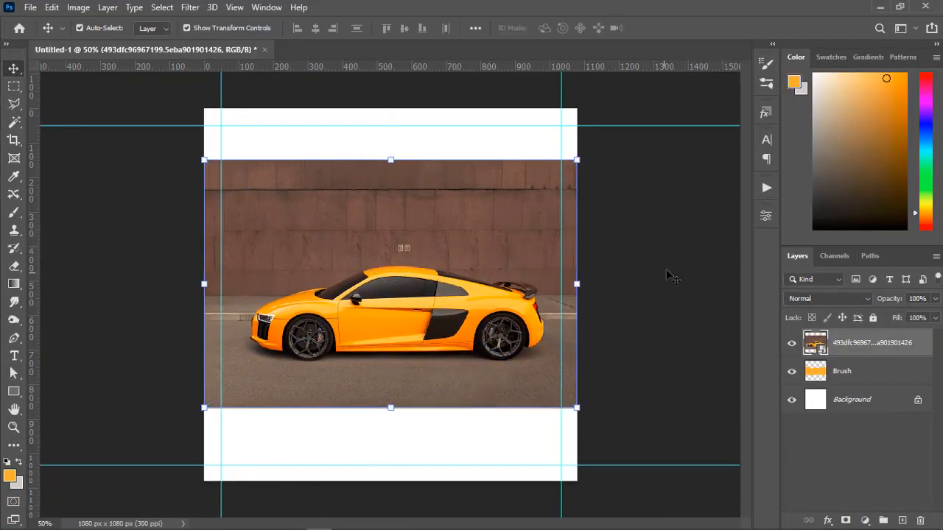
Clip the car photo layer to the torn-paper shape on the Brush layer with a clipping mask.
right_click(848, 354)
click(750, 276)
mouse_move(850, 369)
mouse_down()
mouse_move(861, 354)
mouse_move(859, 364)
mouse_move(895, 369)
mouse_move(884, 354)
mouse_up()
alt+click(885, 354)
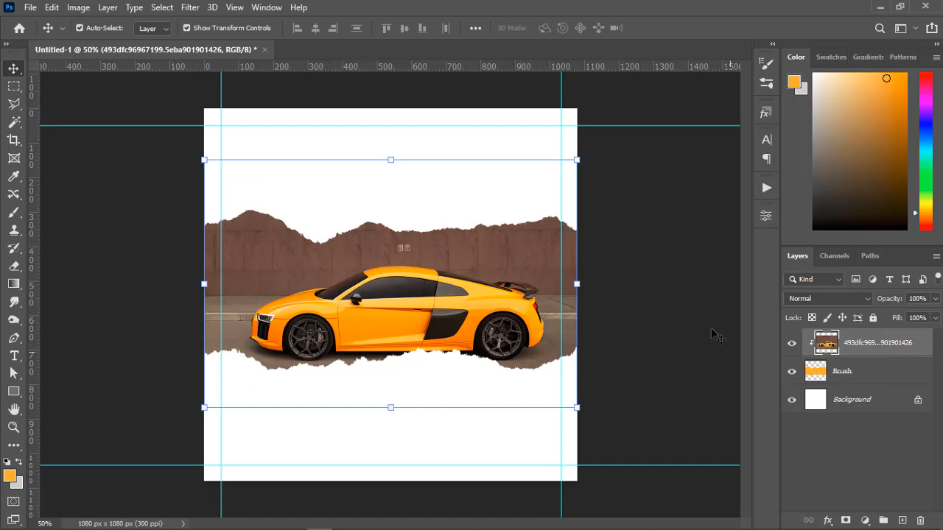
Move the clipped car photo up about 70 px within the torn strip and deselect the layer.
drag(445, 313, 446, 288)
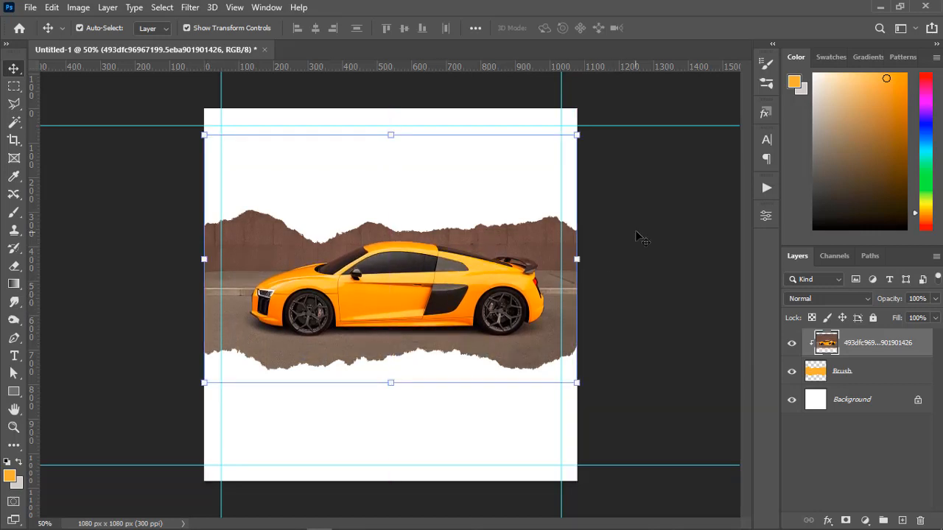
click(636, 236)
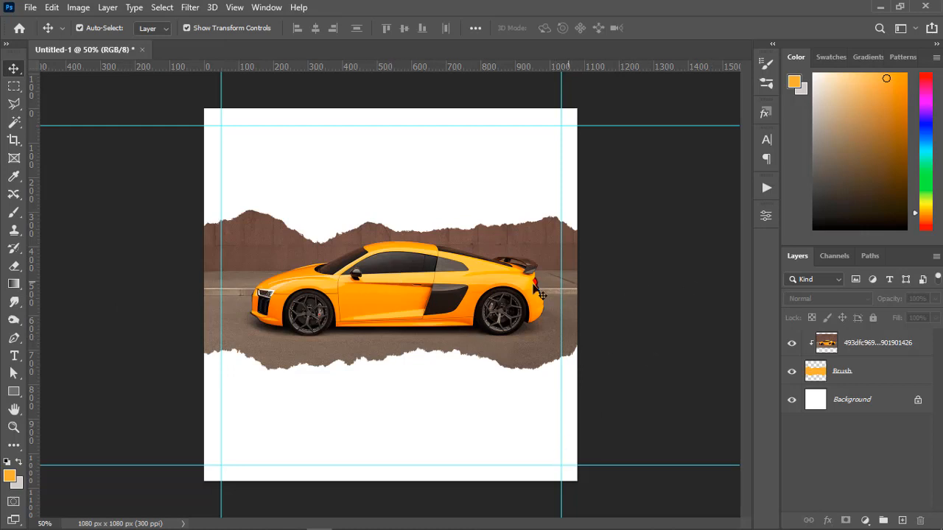
click(485, 293)
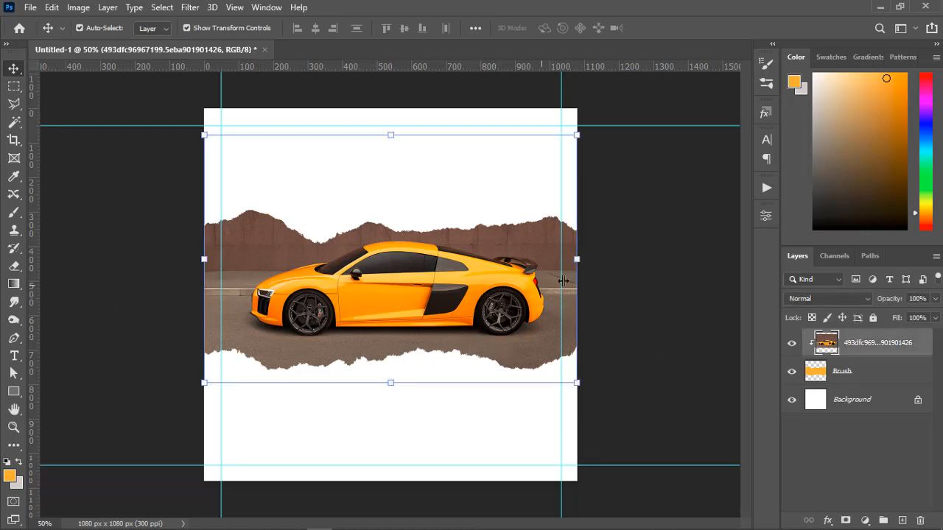
click(605, 271)
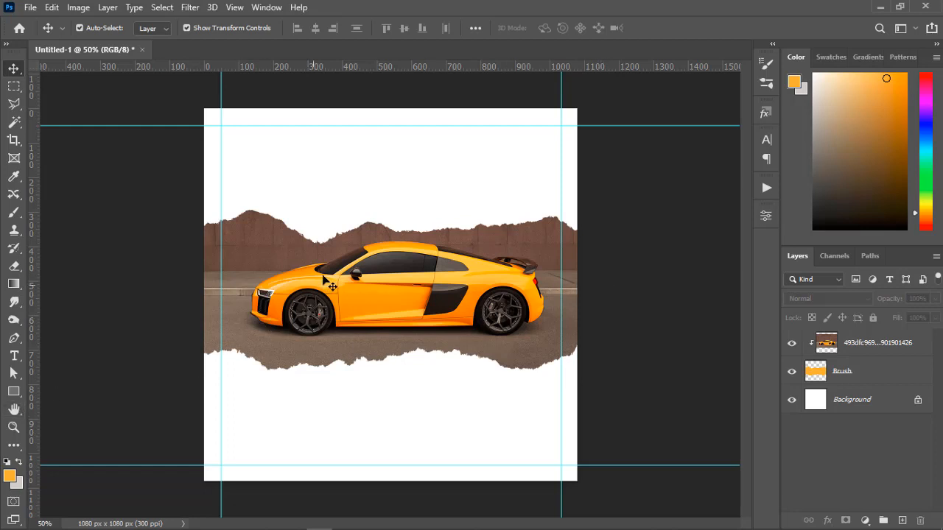
Activate the Brush tool and choose the Soft Round preset from the General Brushes group.
click(14, 213)
right_click(14, 213)
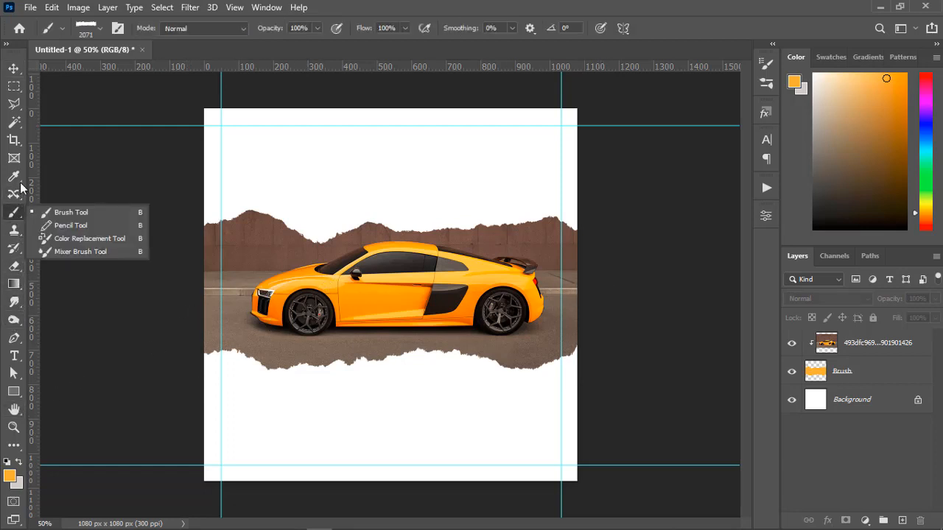
click(100, 30)
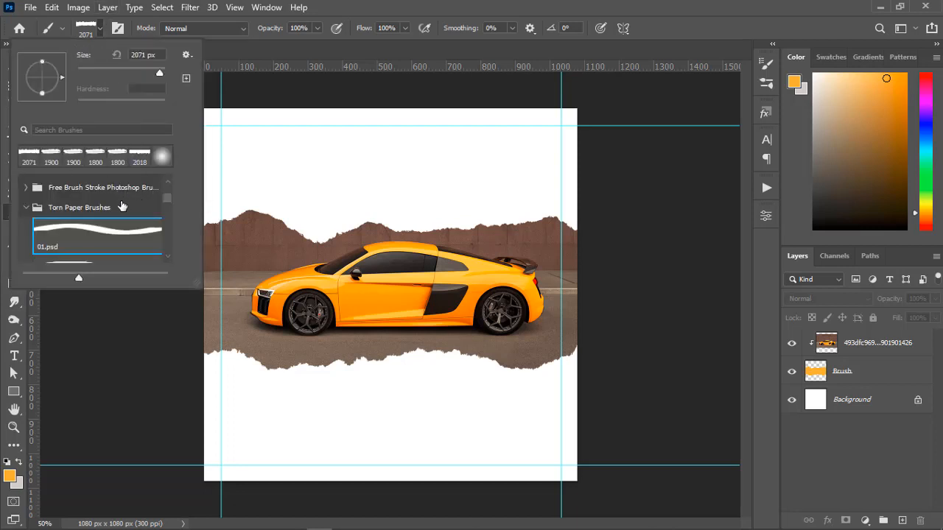
click(28, 213)
scroll(111, 228, up, 3)
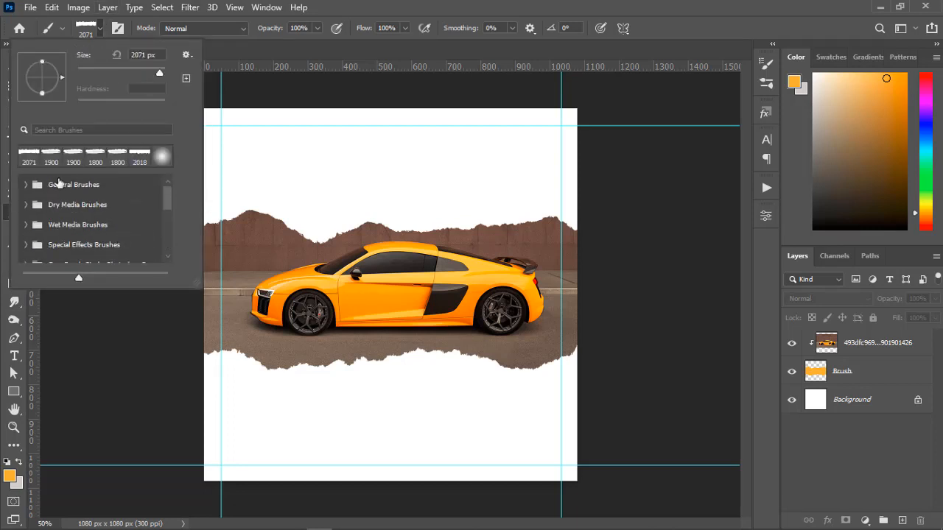
click(57, 185)
click(26, 185)
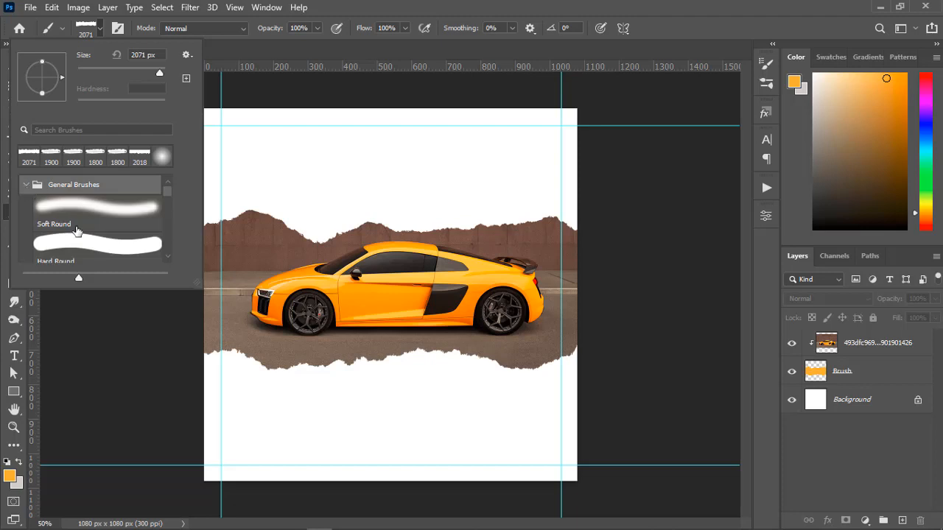
click(86, 213)
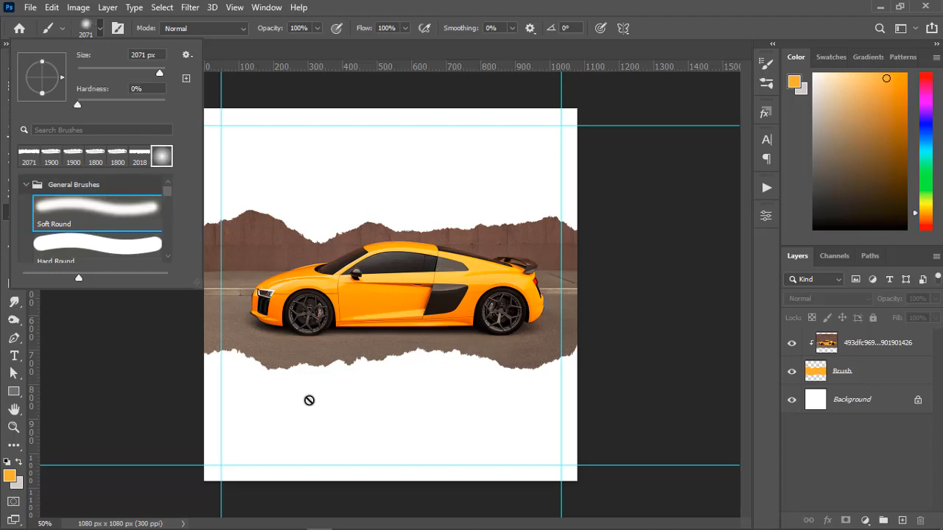
Set the foreground colour to red PANTONE 200 C from the PANTONE+ Solid Coated colour library.
click(9, 475)
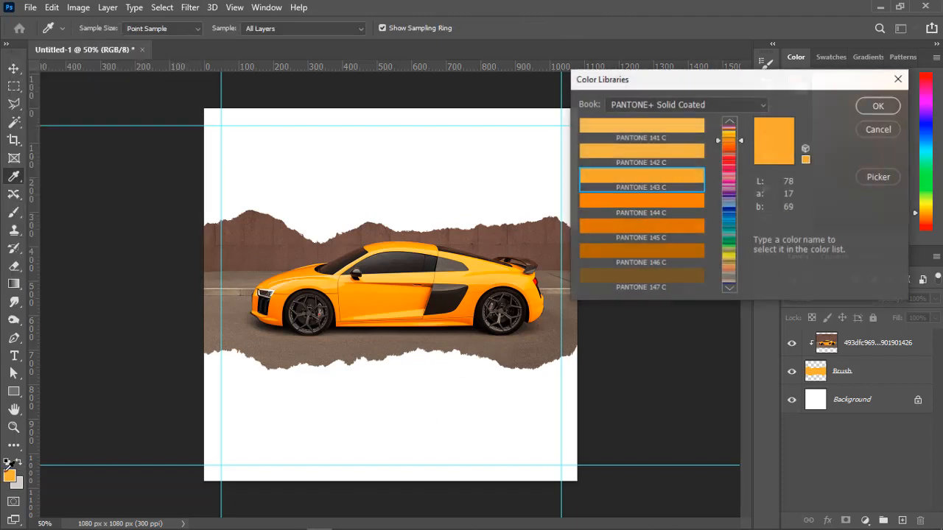
drag(733, 159, 732, 163)
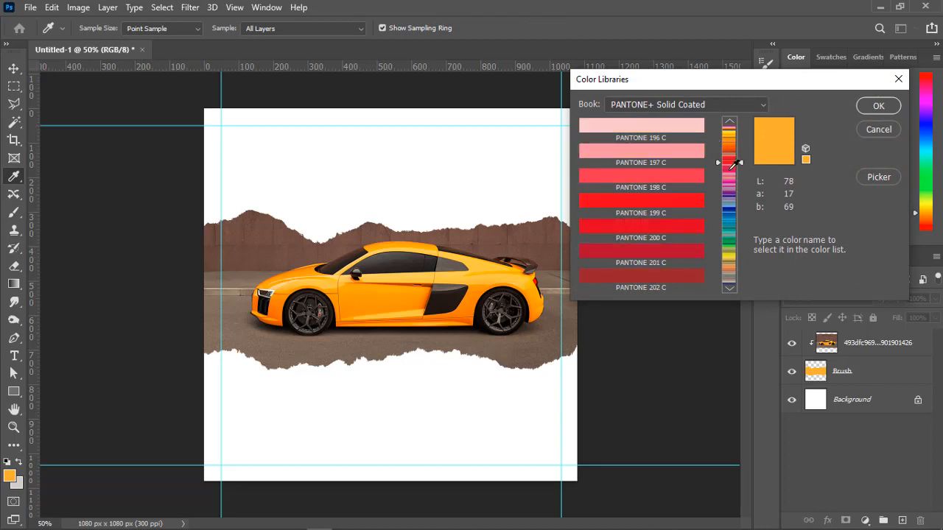
click(676, 225)
click(870, 107)
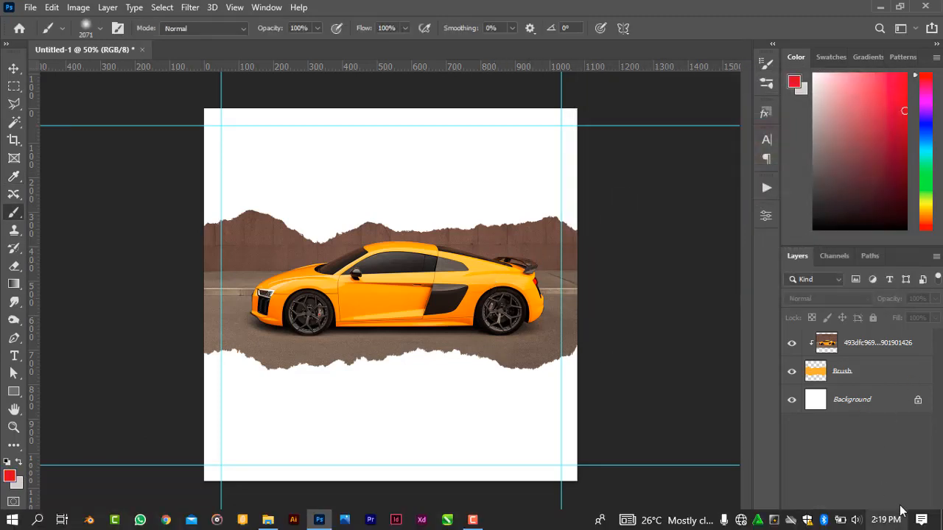
Add a new layer above the car photo and name it Brush2.
click(901, 521)
double_click(845, 344)
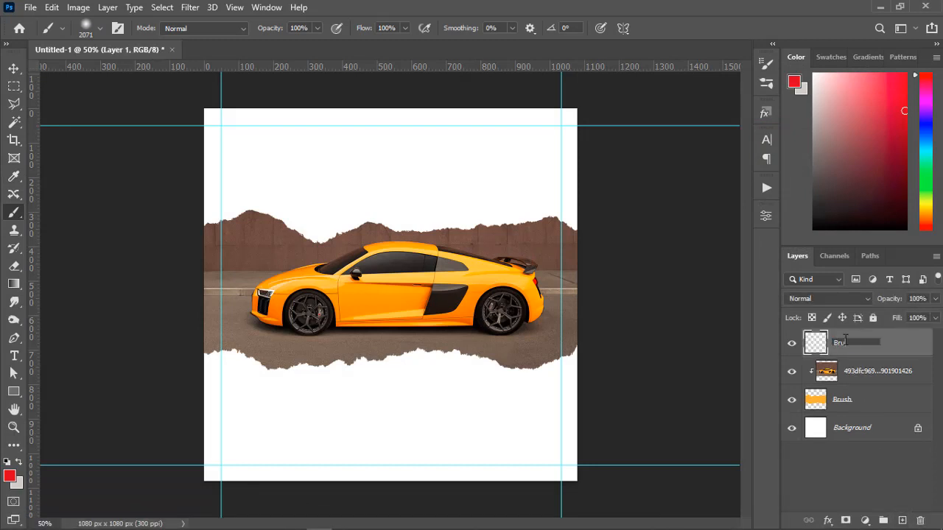
text(Brush2)
key(Return)
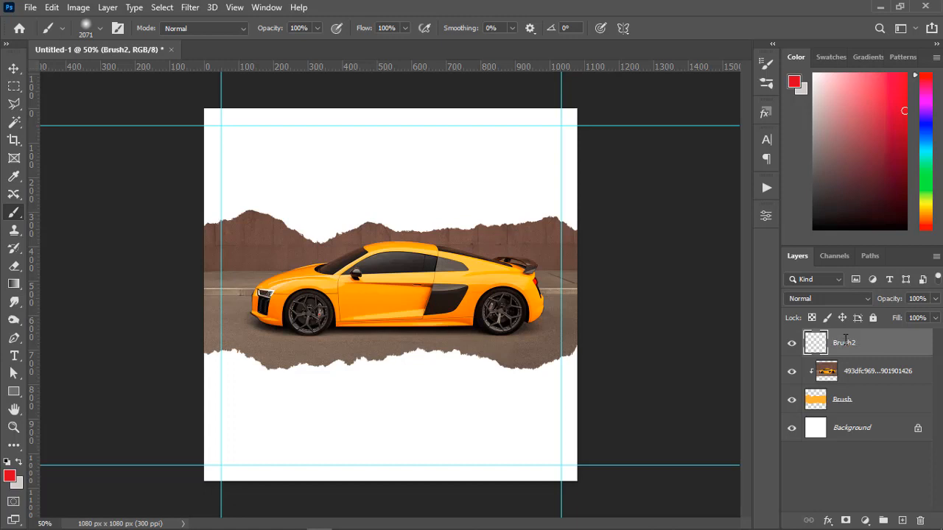
Reduce the soft round brush size to 700 px.
key(bracketleft)
key(bracketleft)
key(bracketleft)
key(bracketleft)
key(bracketleft)
key(bracketleft)
key(bracketleft)
key(bracketleft)
key(bracketleft)
key(bracketleft)
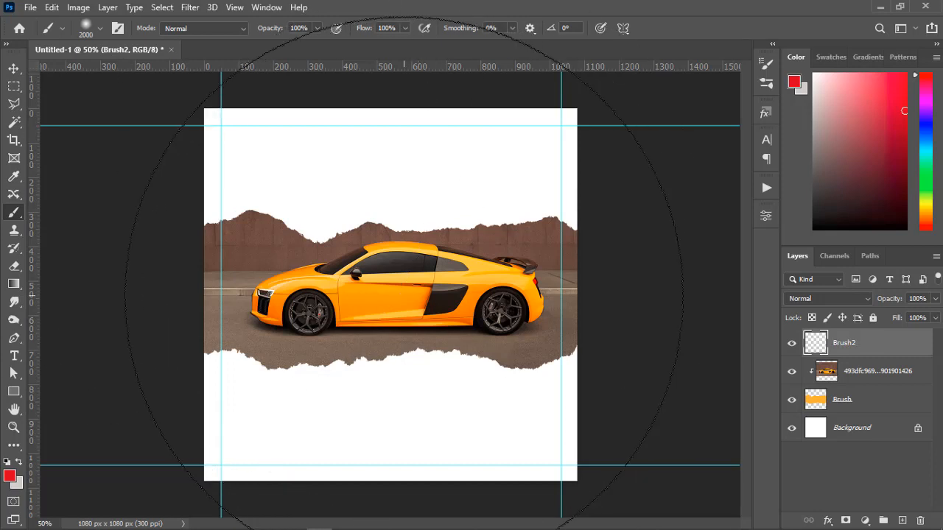
key(bracketleft)
key(bracketleft)
key(bracketleft)
key(bracketleft)
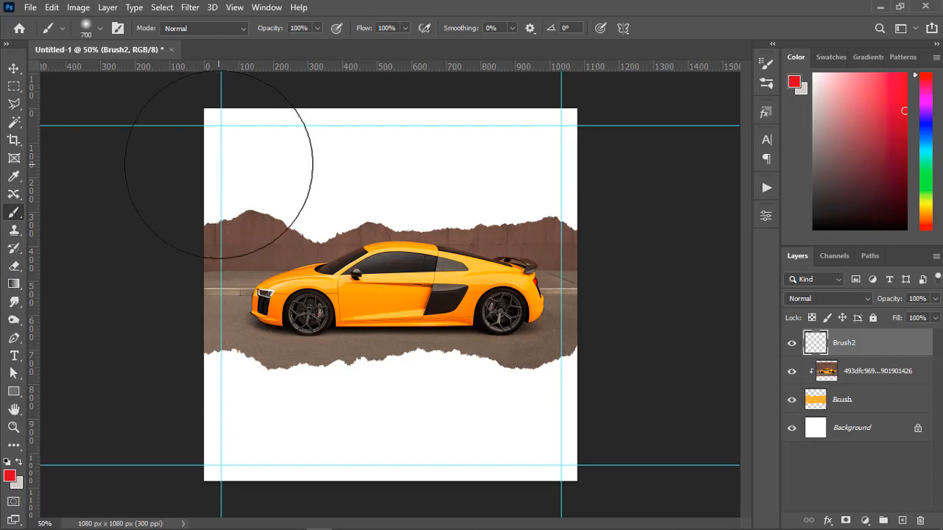
Move the Brush2 layer below the Brush layer and paint the whole canvas background red around the torn strip.
drag(882, 351, 887, 414)
mouse_move(196, 151)
mouse_down()
mouse_move(501, 181)
mouse_move(606, 179)
mouse_move(322, 174)
mouse_move(168, 183)
mouse_move(328, 169)
mouse_move(591, 168)
mouse_move(137, 217)
mouse_up()
mouse_move(209, 370)
mouse_down()
mouse_move(625, 413)
mouse_move(115, 400)
mouse_up()
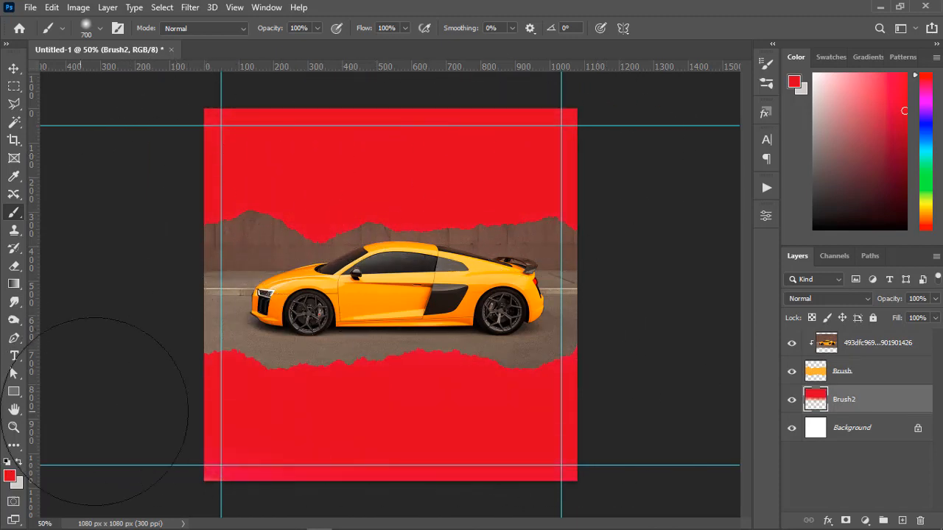
drag(542, 393, 558, 402)
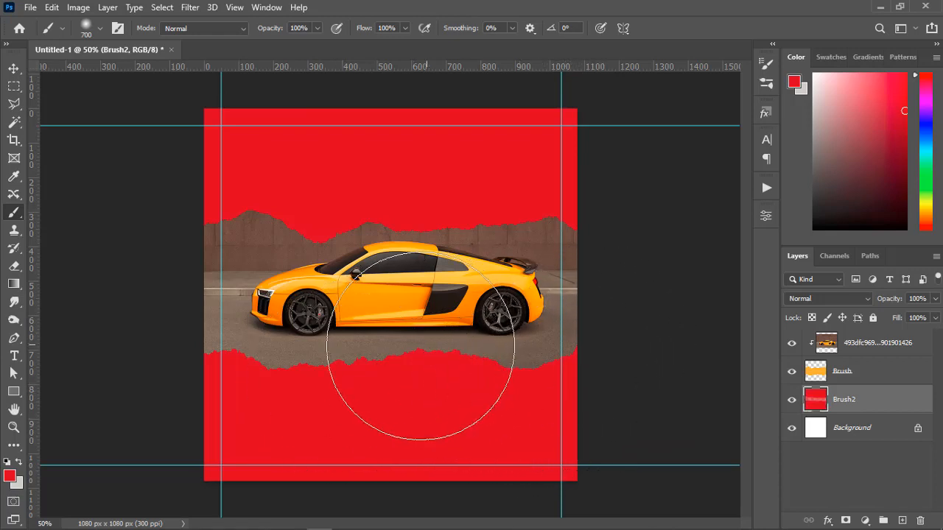
Create a new 1080 x 1080 px document at 300 ppi from the recent custom preset.
click(30, 9)
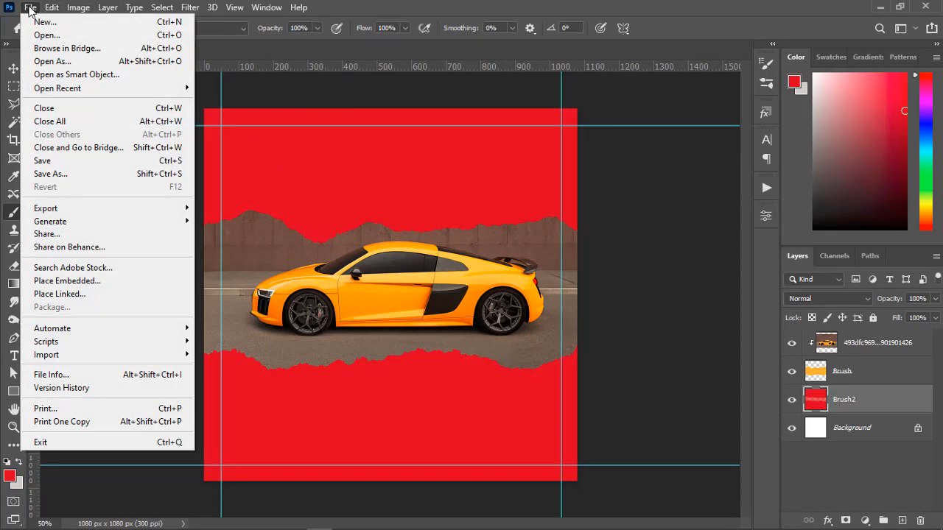
mouse_move(52, 10)
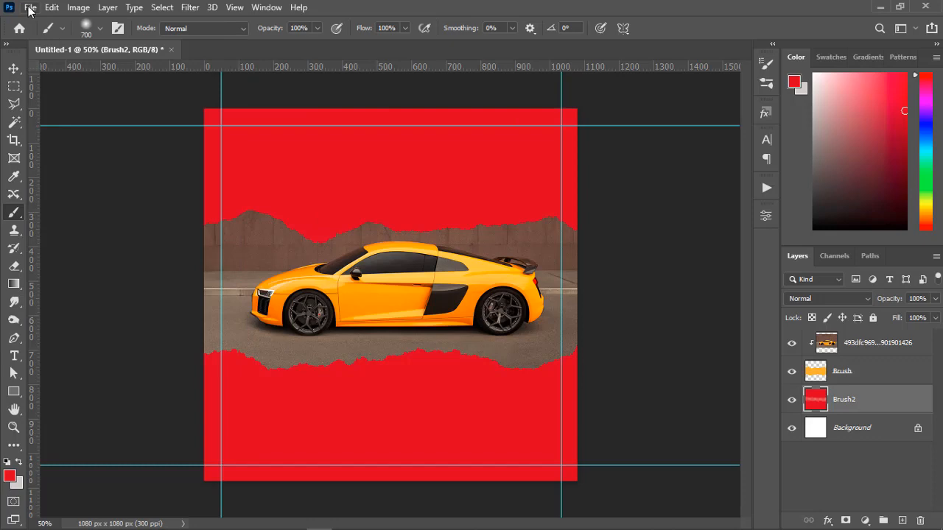
click(30, 9)
click(34, 20)
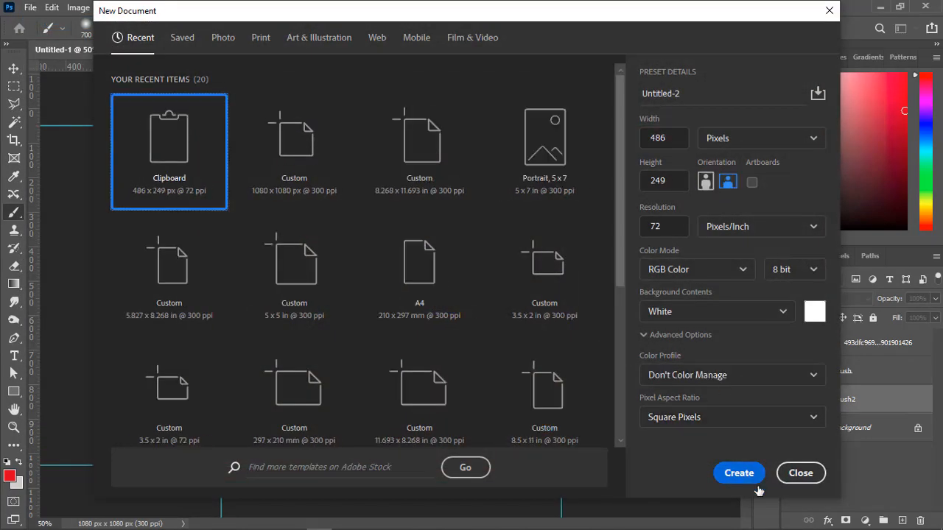
click(314, 170)
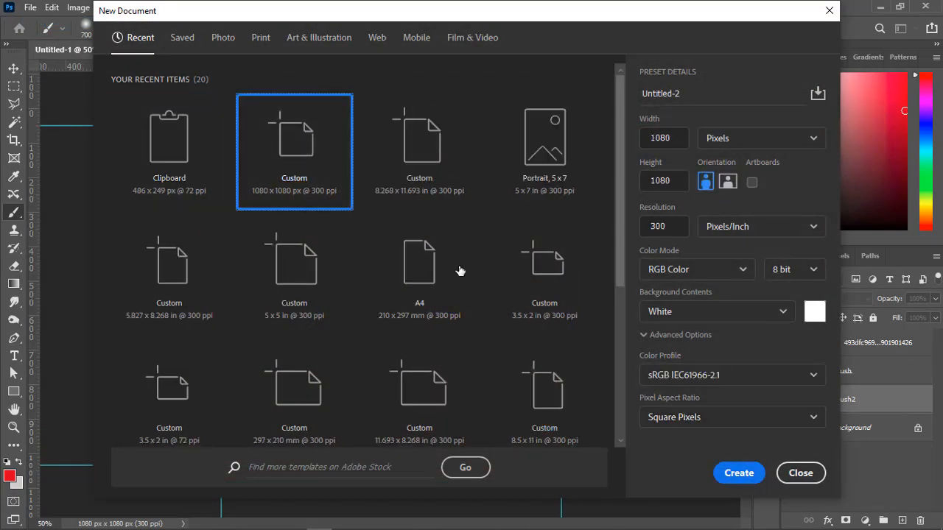
click(741, 474)
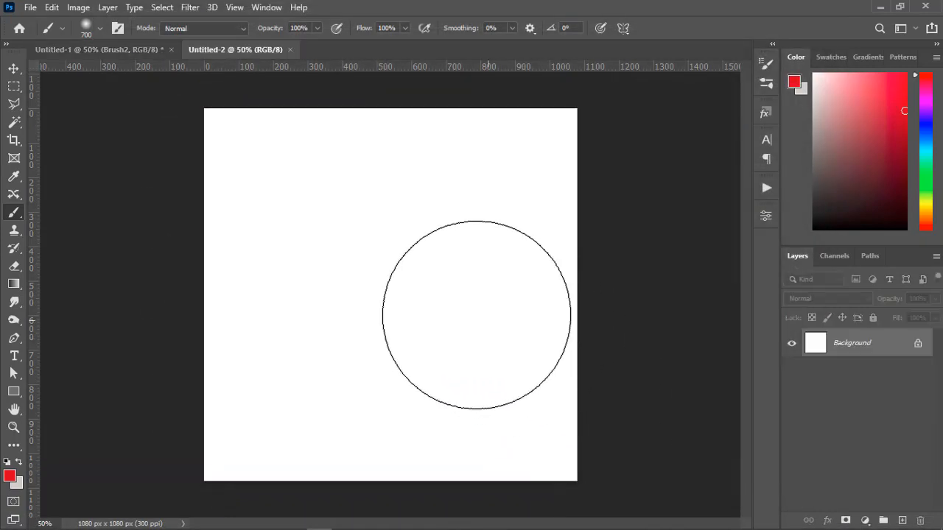
Place two vertical and two horizontal margin guides about 35 to 50 px inside the new canvas's edges.
click(14, 69)
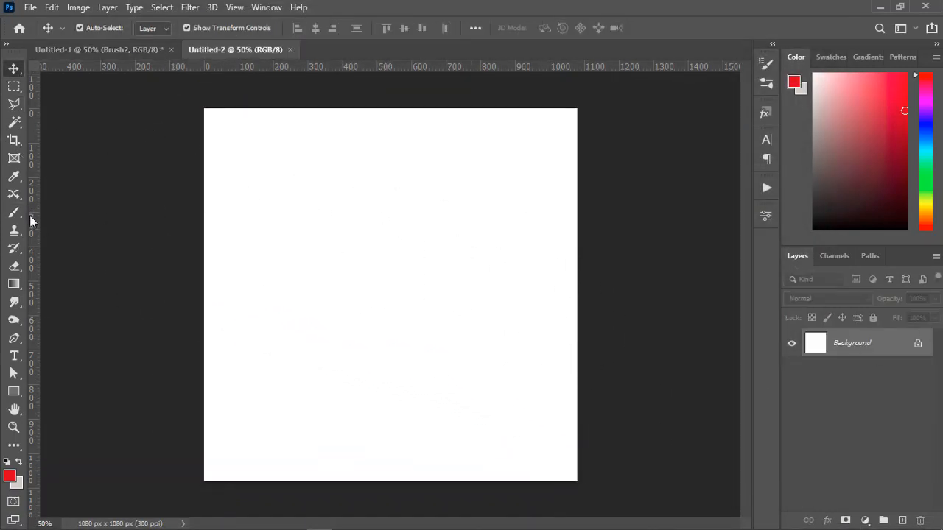
drag(31, 220, 214, 217)
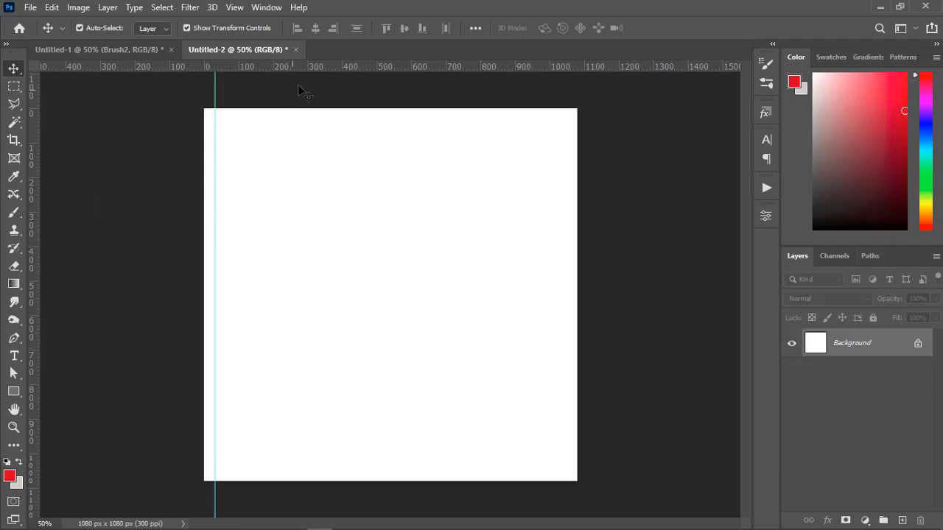
drag(307, 68, 305, 121)
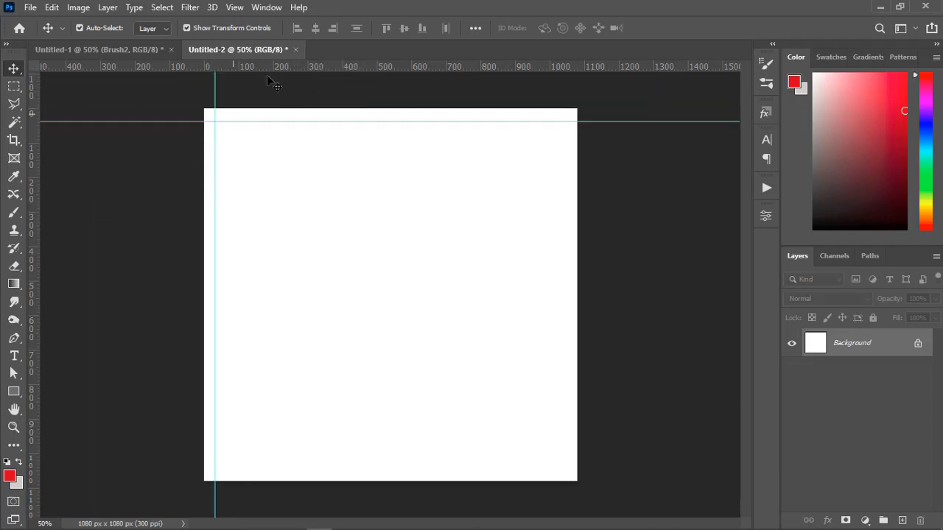
drag(36, 269, 561, 242)
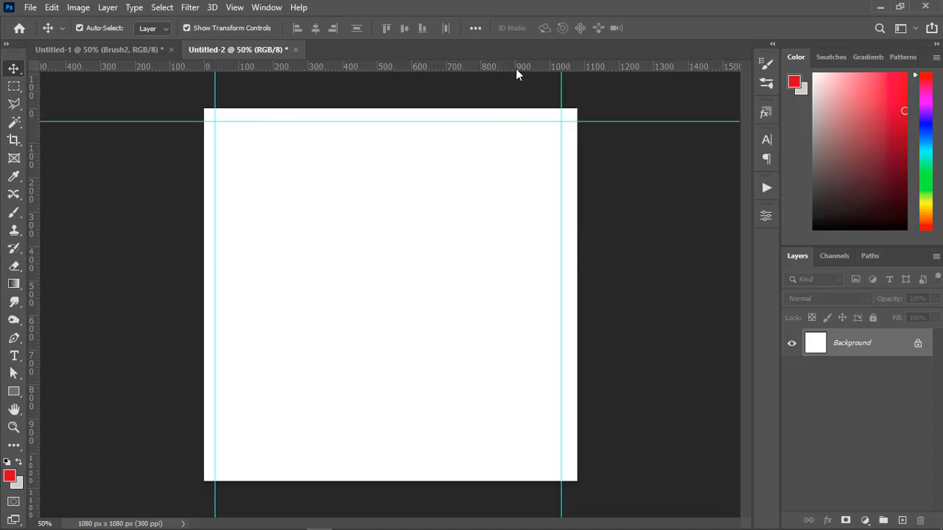
drag(515, 68, 443, 445)
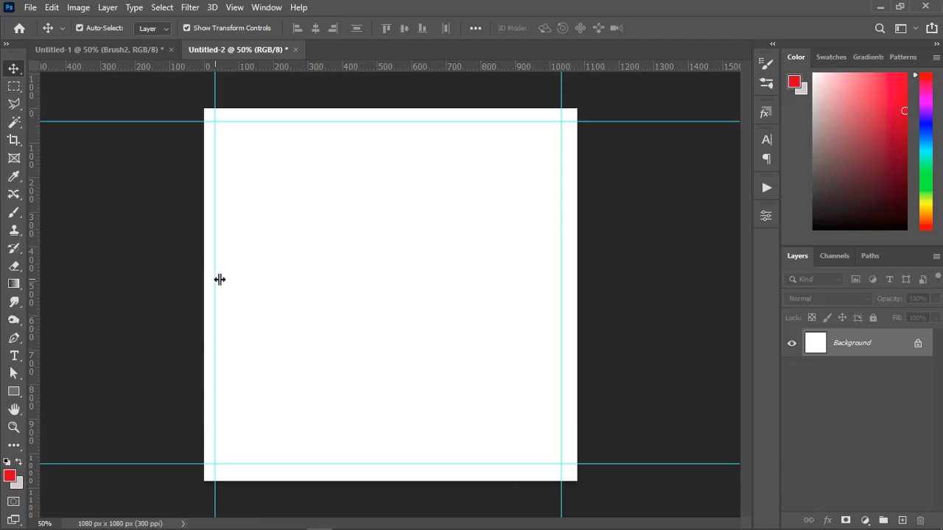
drag(219, 280, 227, 279)
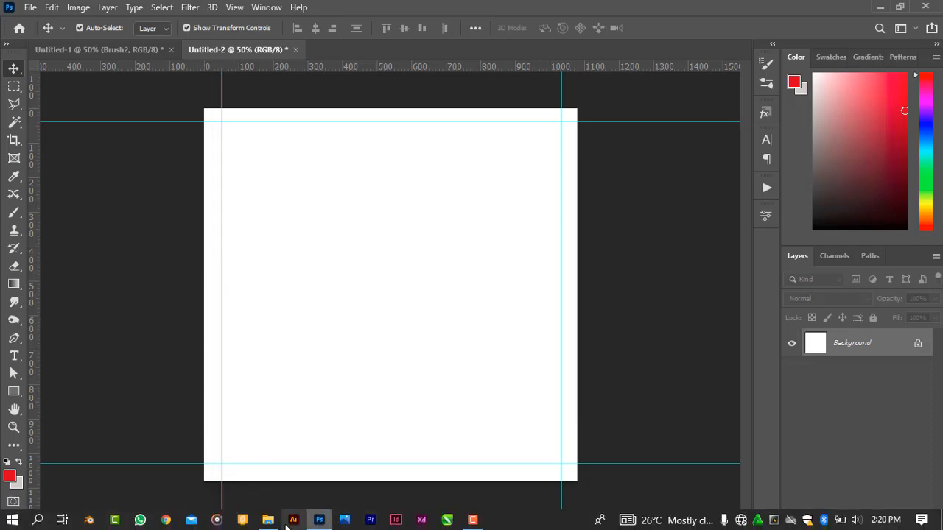
Place the sunset tree photo from the Stock images folder in File Explorer onto the new canvas.
click(269, 521)
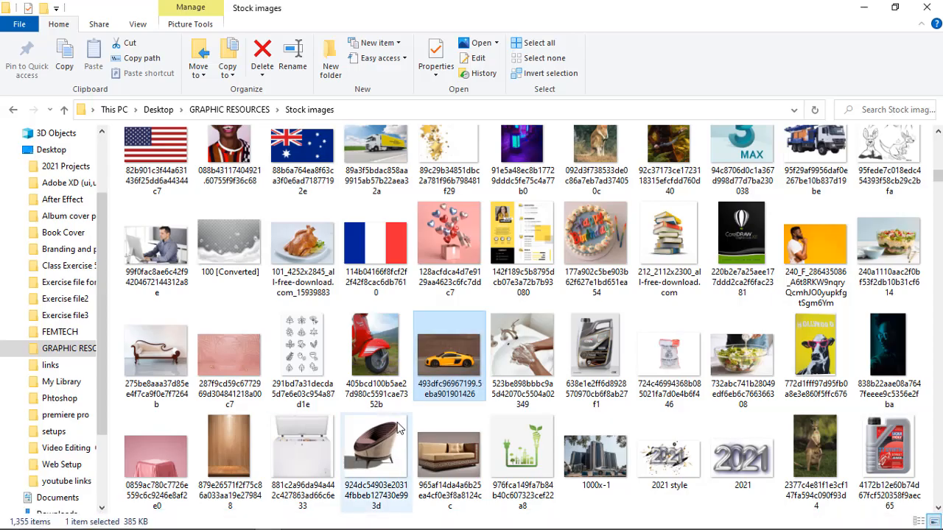
scroll(640, 384, down, 5)
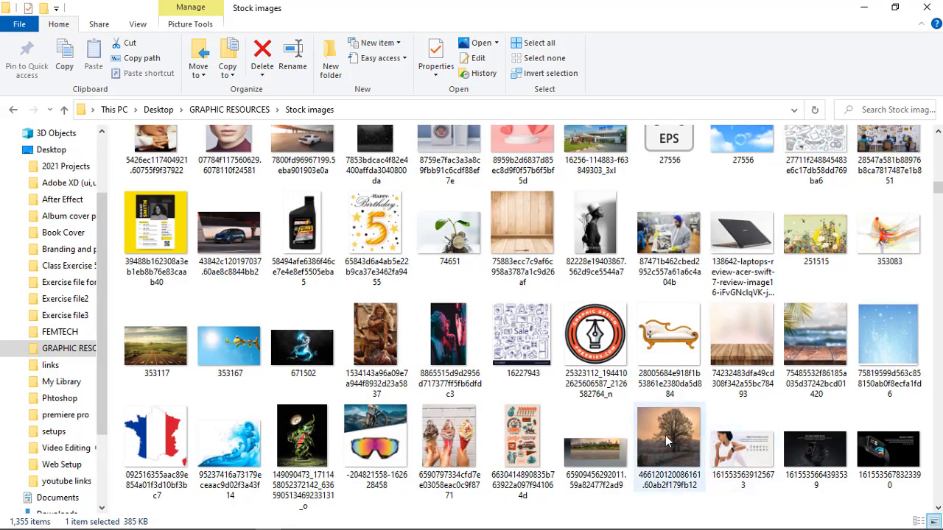
drag(667, 441, 325, 258)
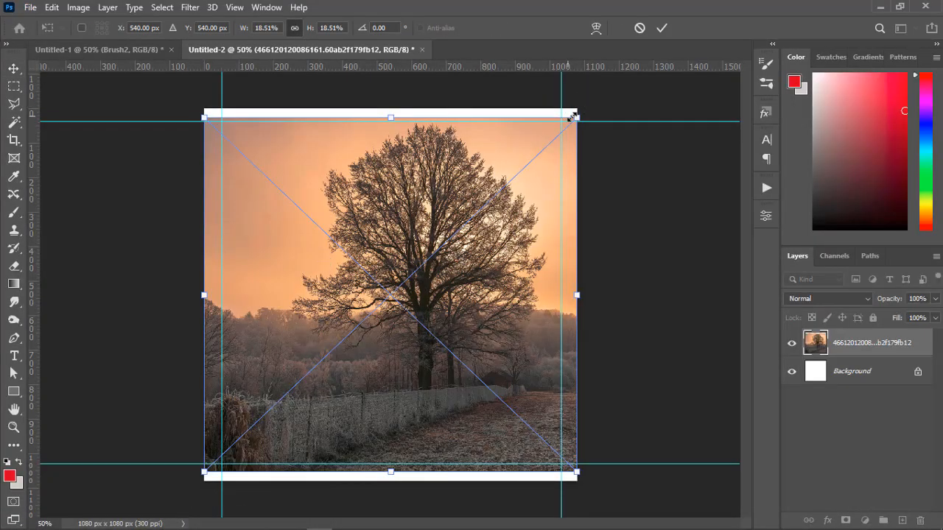
Scale the tree photo to 20.13%, position its centre at X 566 px, Y 280 px, and commit the placement.
drag(577, 116, 505, 190)
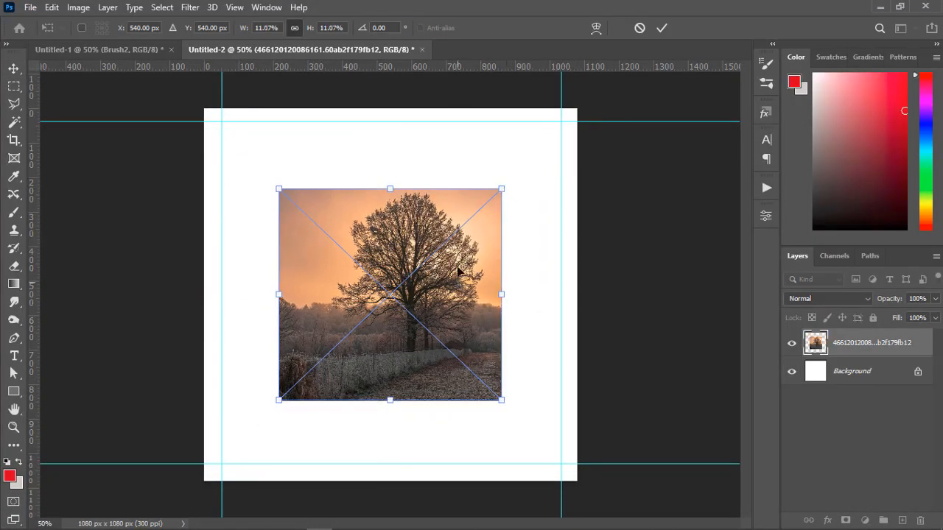
drag(457, 263, 435, 170)
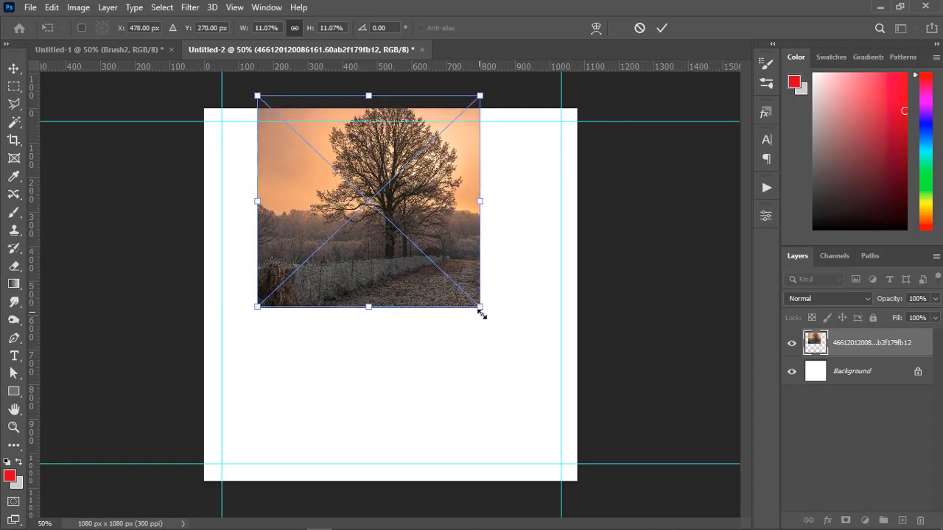
drag(481, 313, 572, 394)
drag(441, 266, 466, 271)
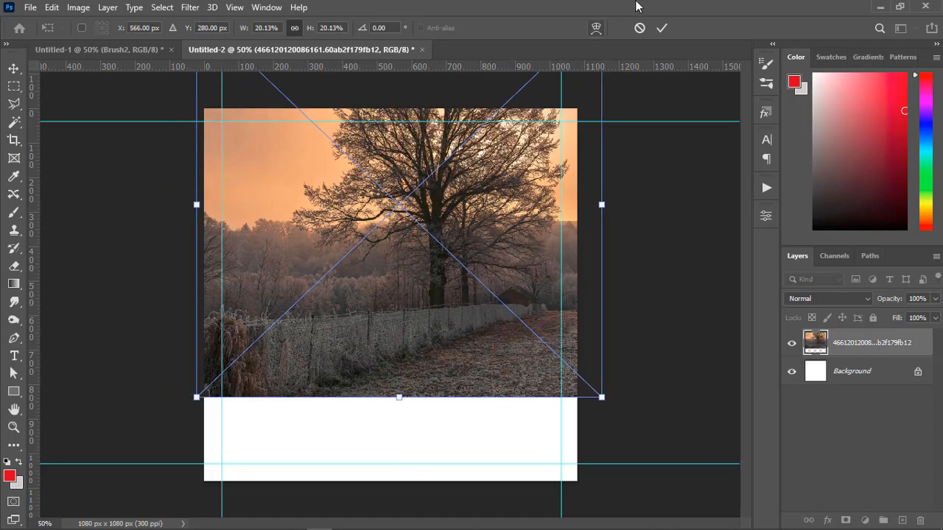
click(662, 28)
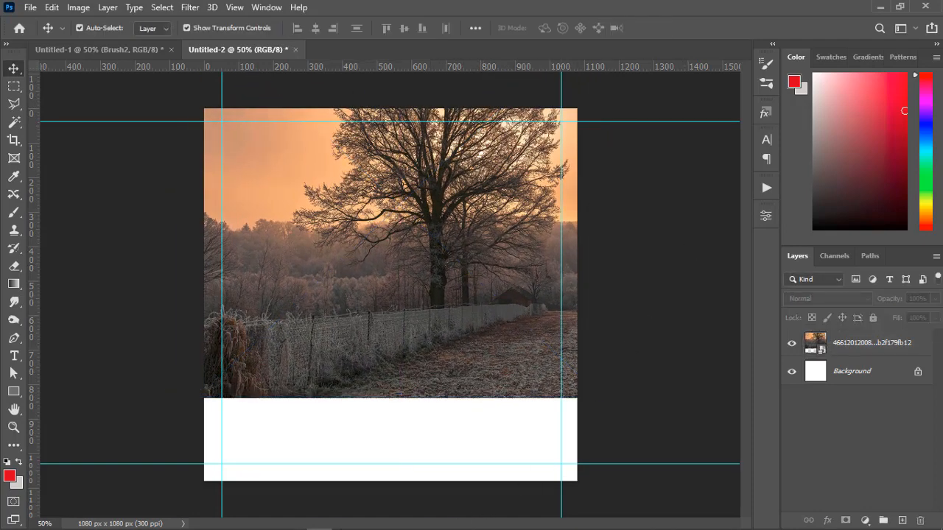
Place the photo of the white car beside the elevated bridge from the Stock images folder in File Explorer onto the canvas.
click(268, 523)
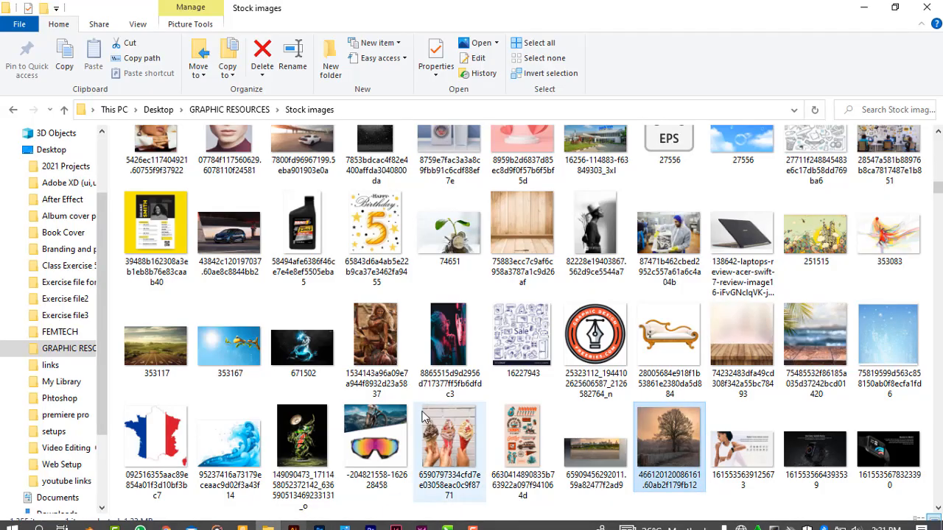
scroll(425, 406, down, 3)
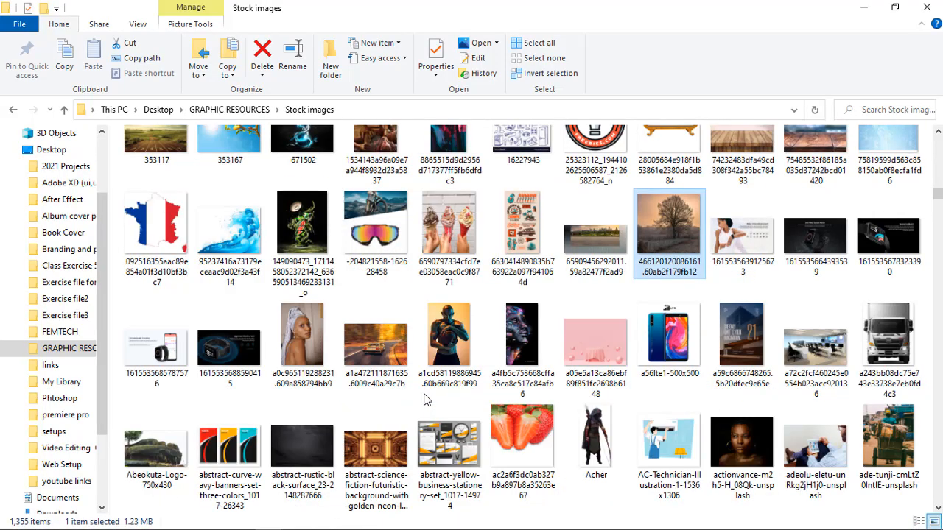
scroll(425, 400, down, 3)
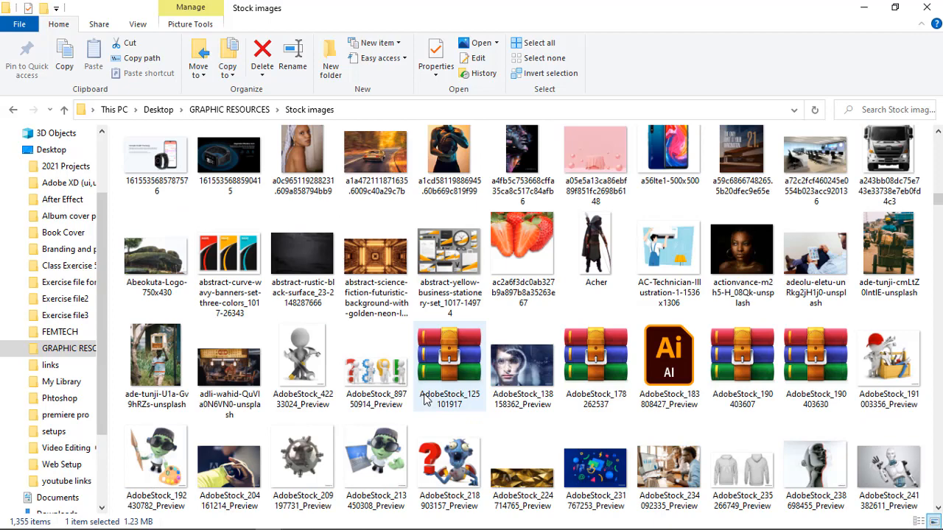
scroll(425, 400, down, 3)
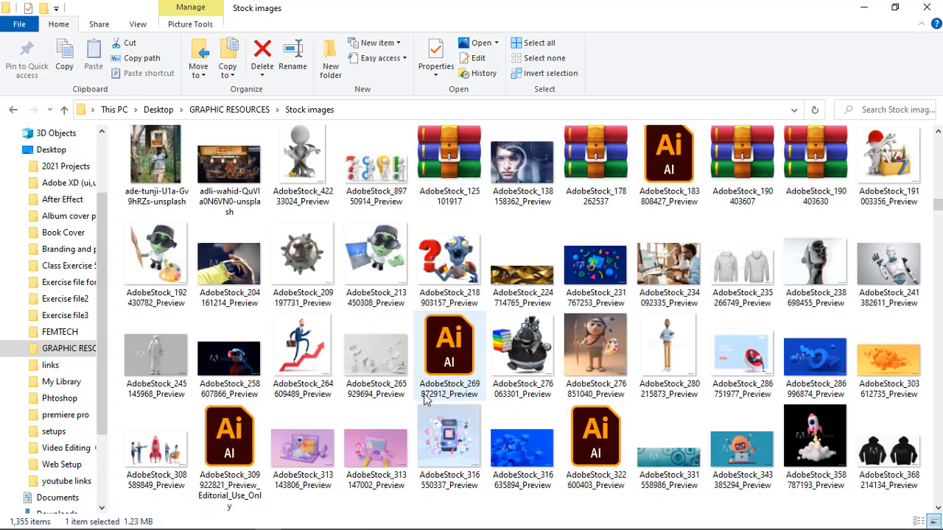
scroll(425, 400, down, 3)
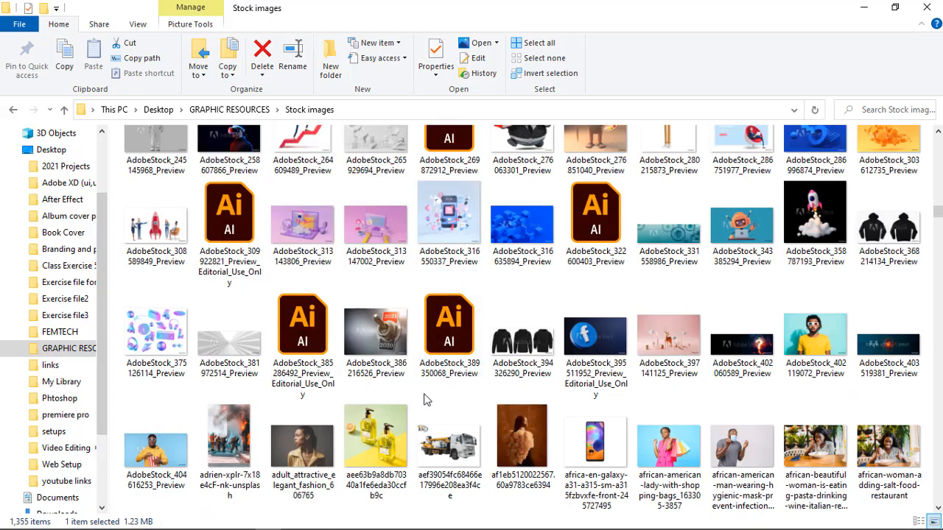
scroll(425, 400, up, 10)
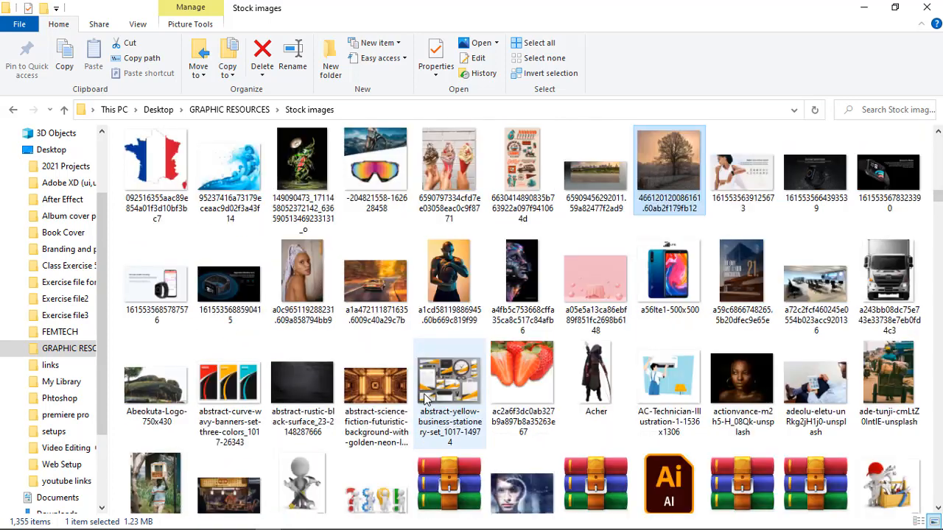
scroll(425, 400, up, 3)
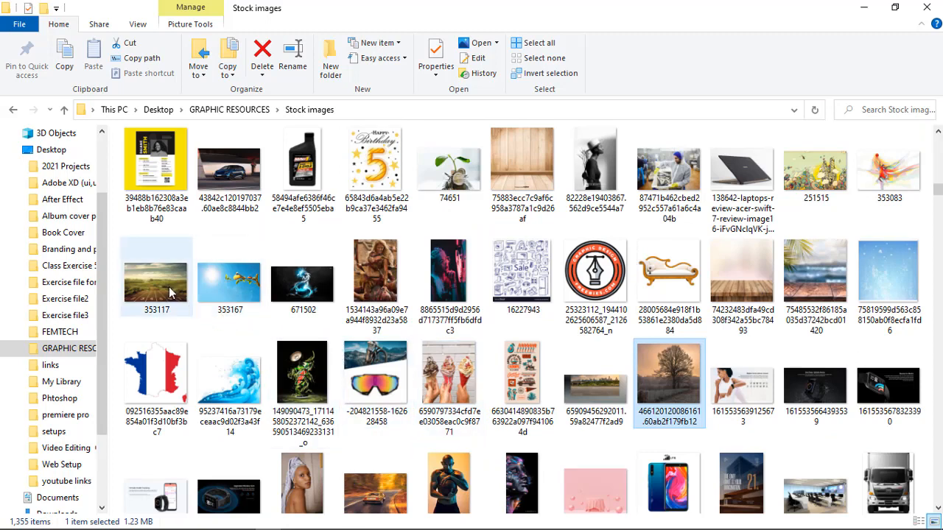
scroll(169, 292, up, 3)
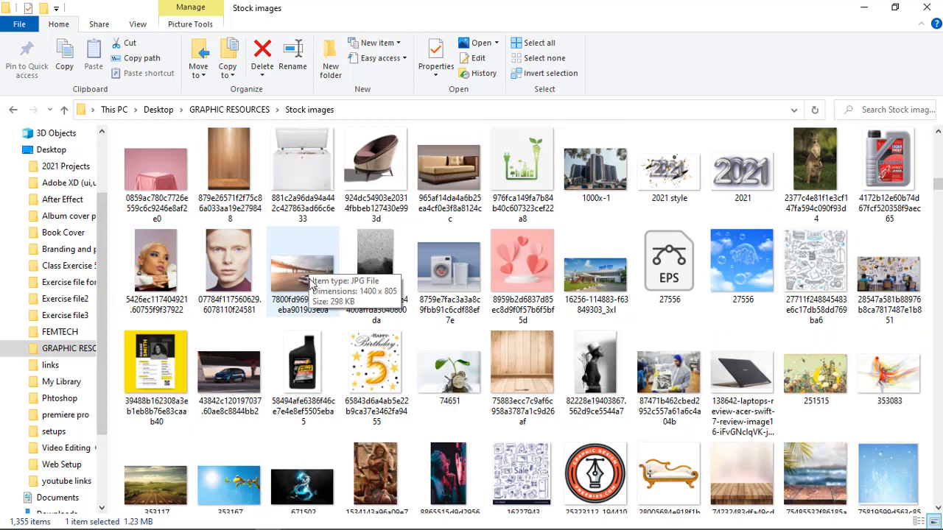
drag(299, 272, 377, 391)
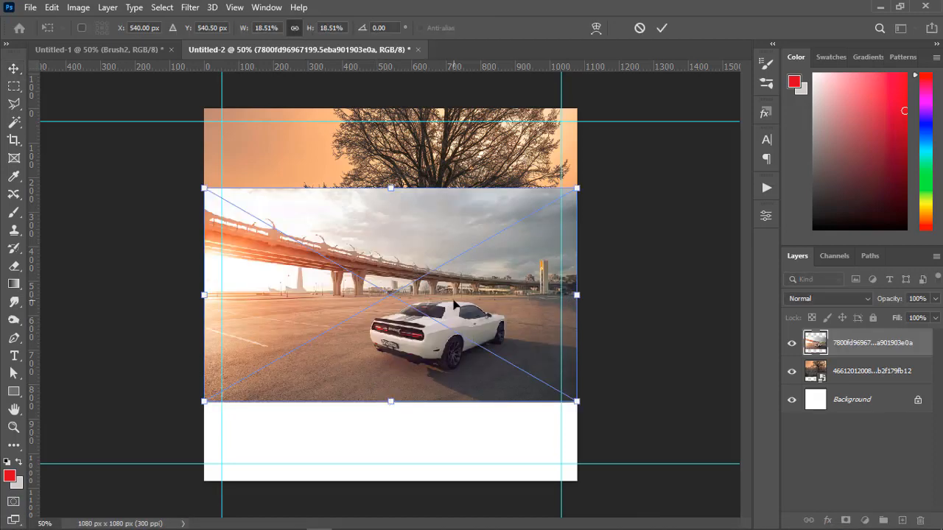
Move the white car photo down to span the full width of the canvas's lower part and commit the placement.
drag(460, 301, 470, 384)
drag(436, 349, 430, 347)
click(662, 28)
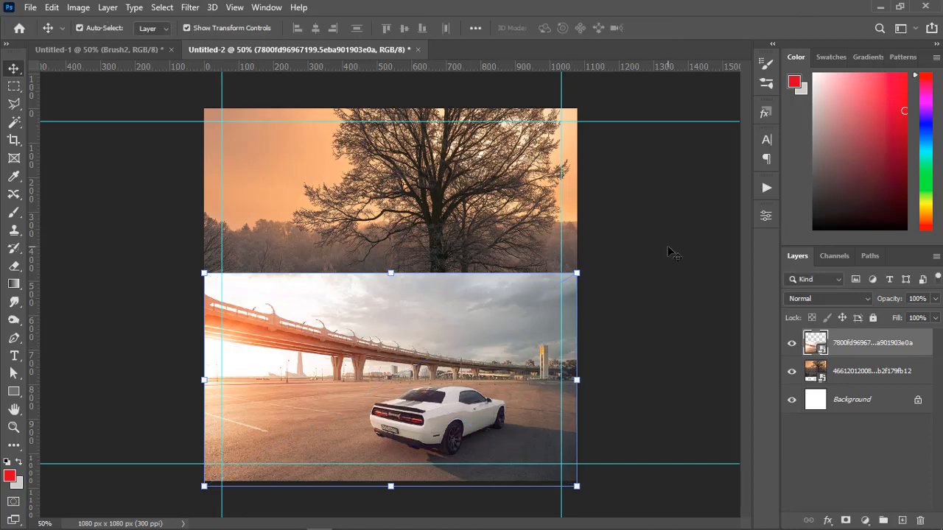
Rasterize both the white car layer and the tree layer in Untitled-2.
click(122, 51)
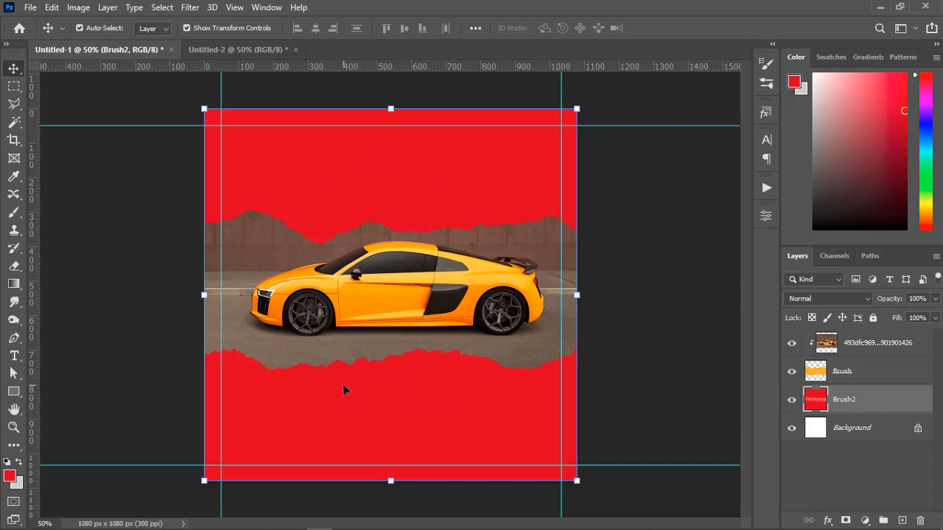
click(223, 47)
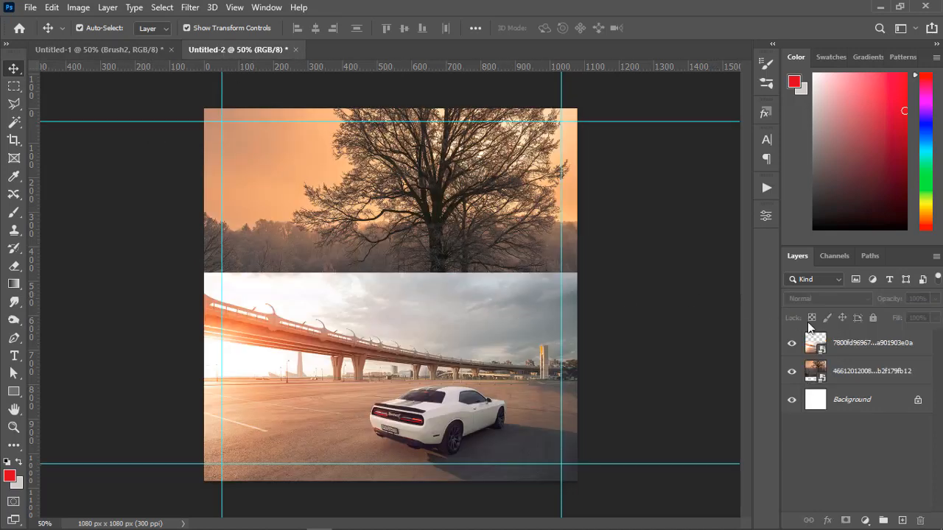
right_click(839, 347)
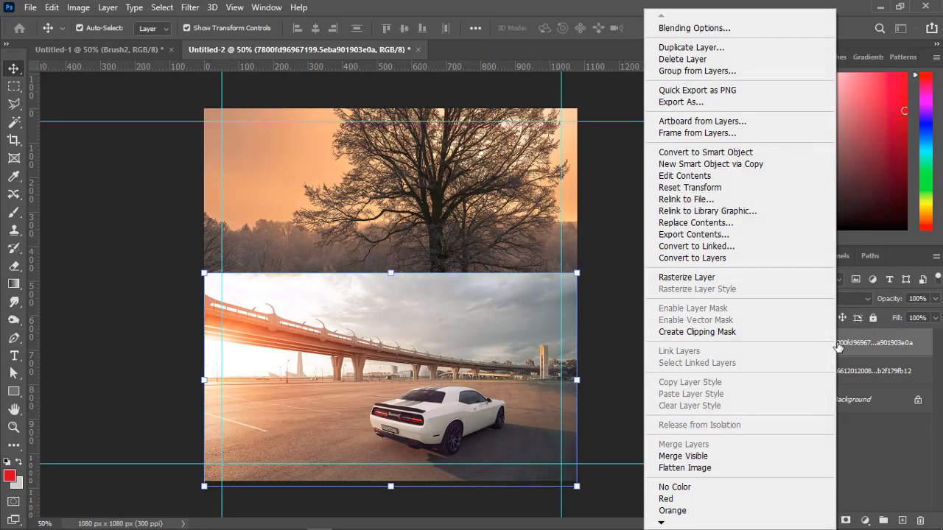
click(700, 276)
right_click(860, 372)
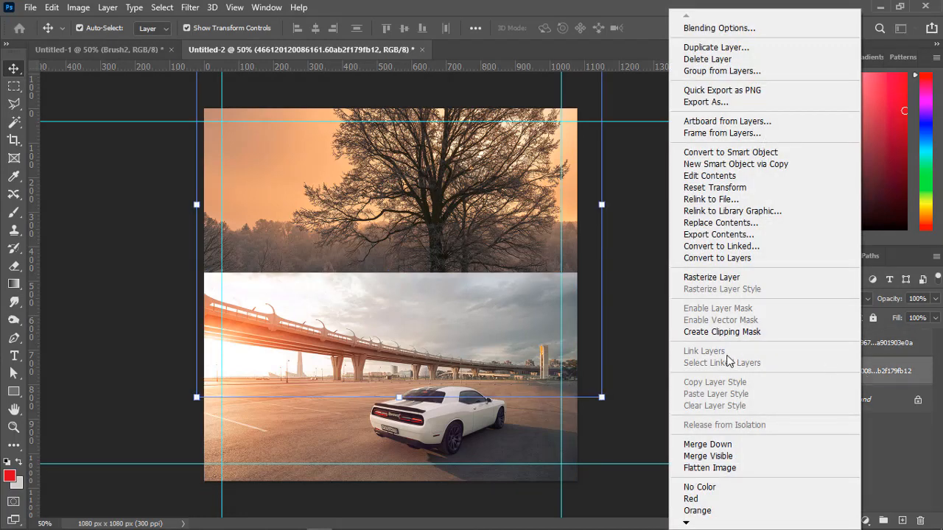
click(722, 277)
Add a layer mask to the white car layer and paint its upper edge black with a soft 300 px brush.
click(863, 351)
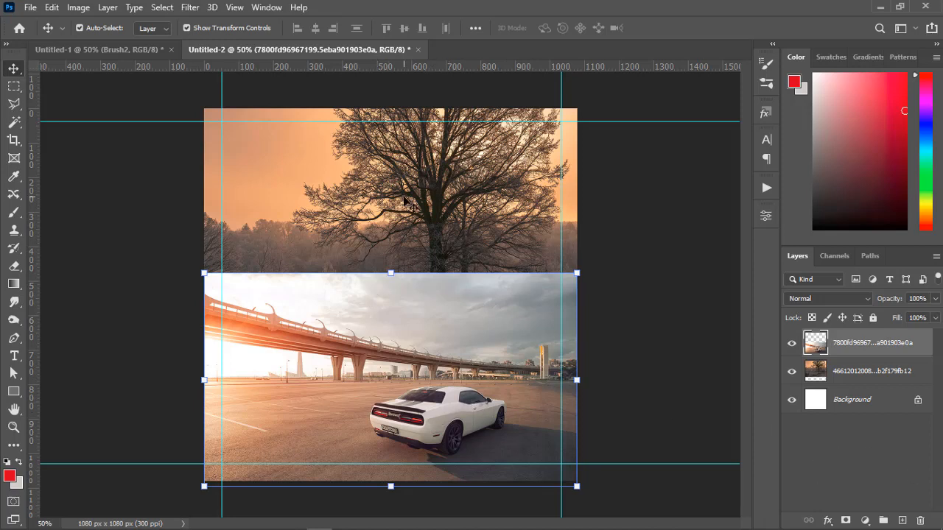
mouse_move(869, 527)
click(847, 520)
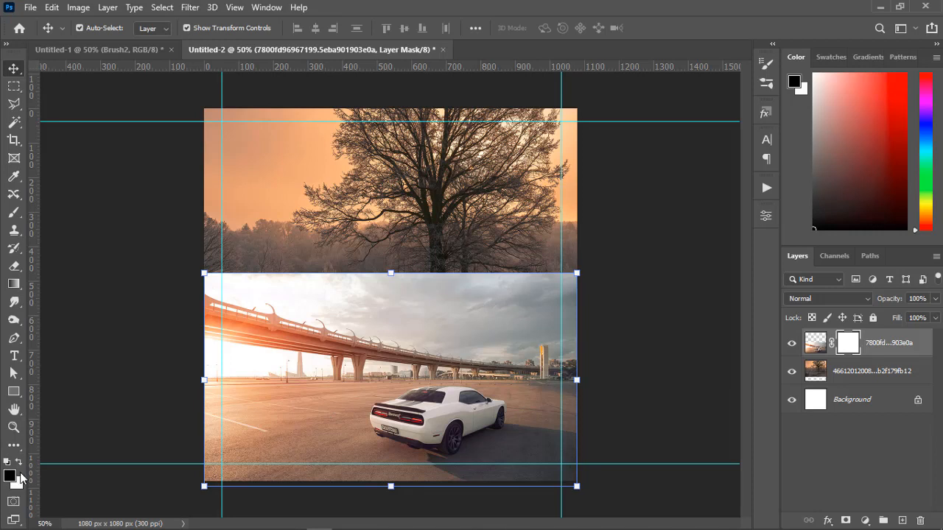
key(b)
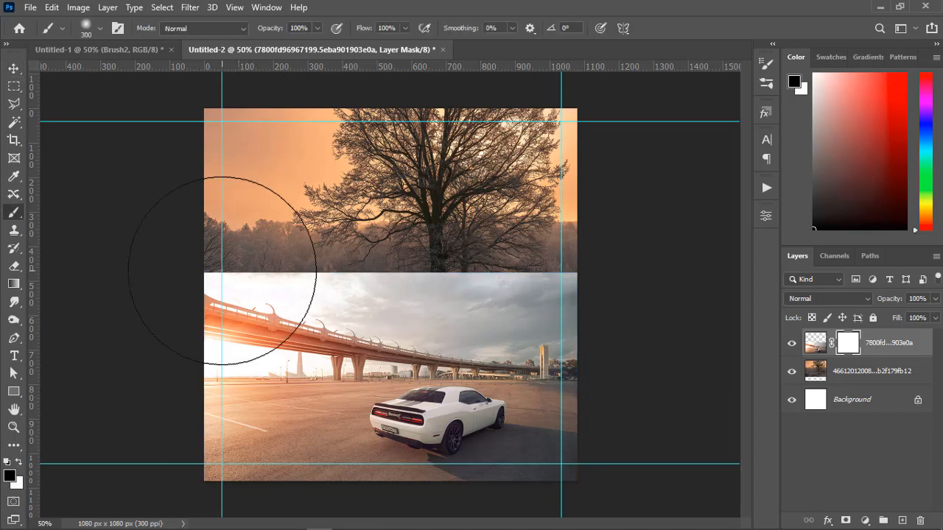
mouse_move(217, 270)
mouse_down()
mouse_move(596, 269)
mouse_move(221, 273)
mouse_move(115, 291)
mouse_up()
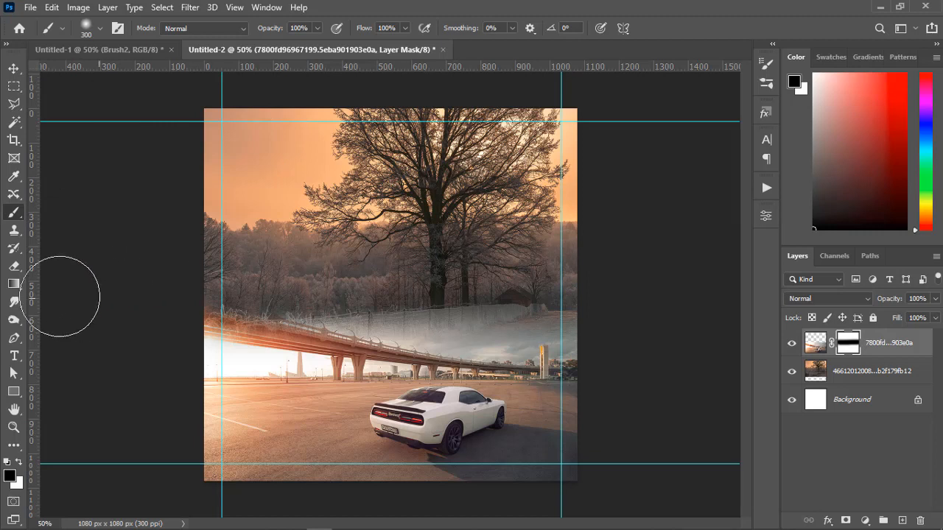
Apply two downward black-to-transparent linear gradients at 50% opacity to the car layer's mask, deselect the layer and return to Untitled-1.
click(13, 284)
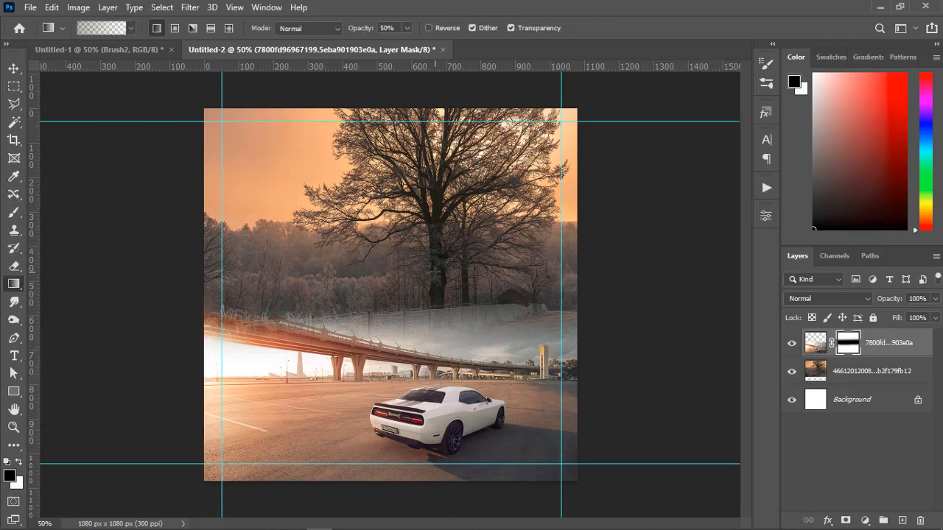
drag(435, 273, 414, 396)
drag(355, 270, 345, 380)
key(v)
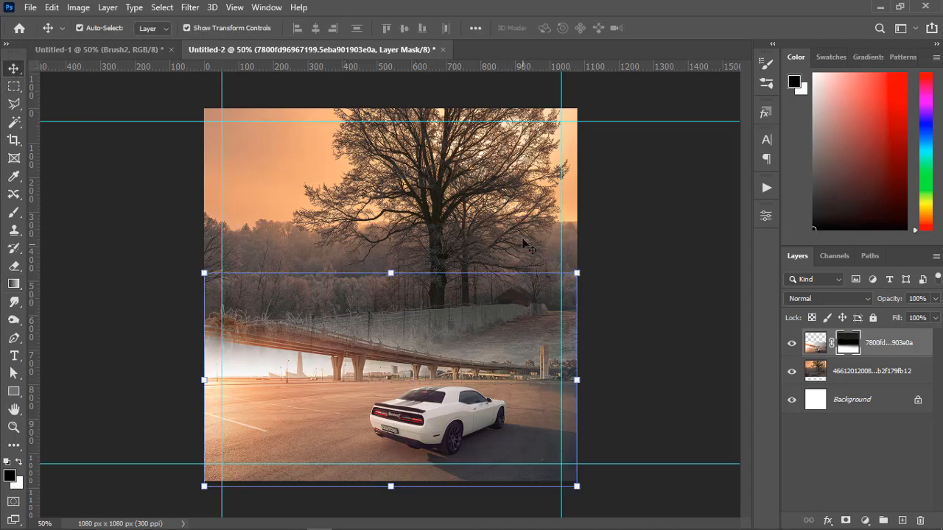
click(605, 199)
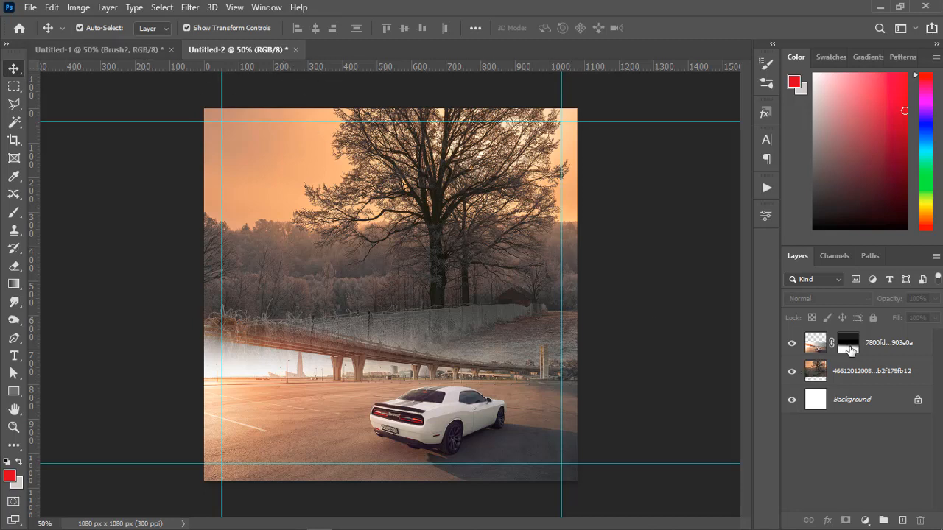
click(75, 48)
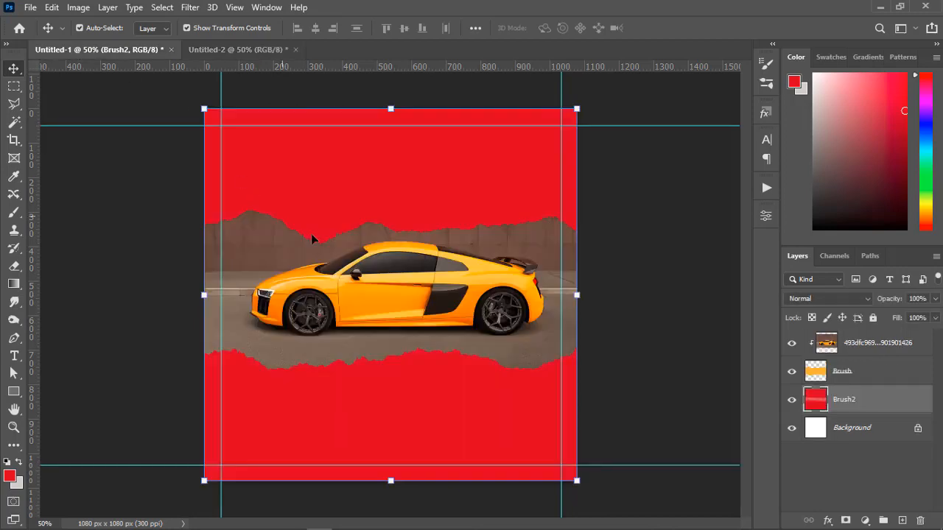